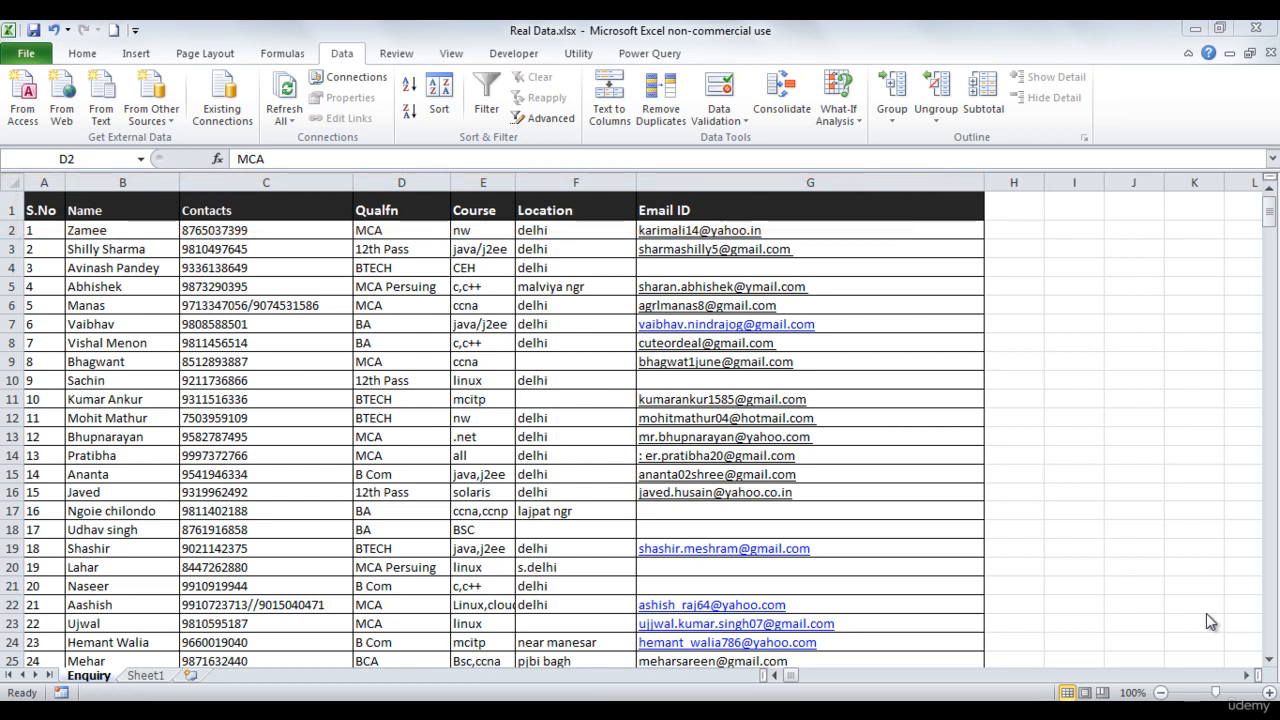
- Enable filtering on the enquiry table, starting from a cell in the Qualfn column
click(400, 246)
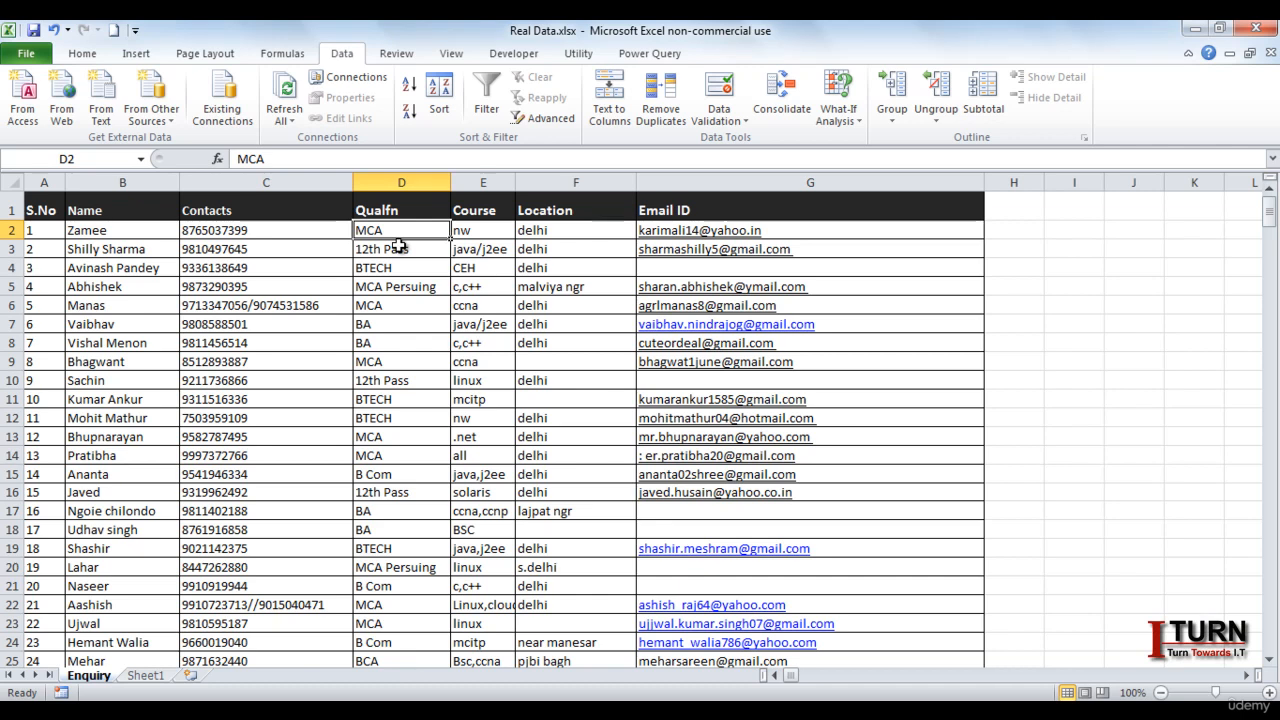
click(473, 245)
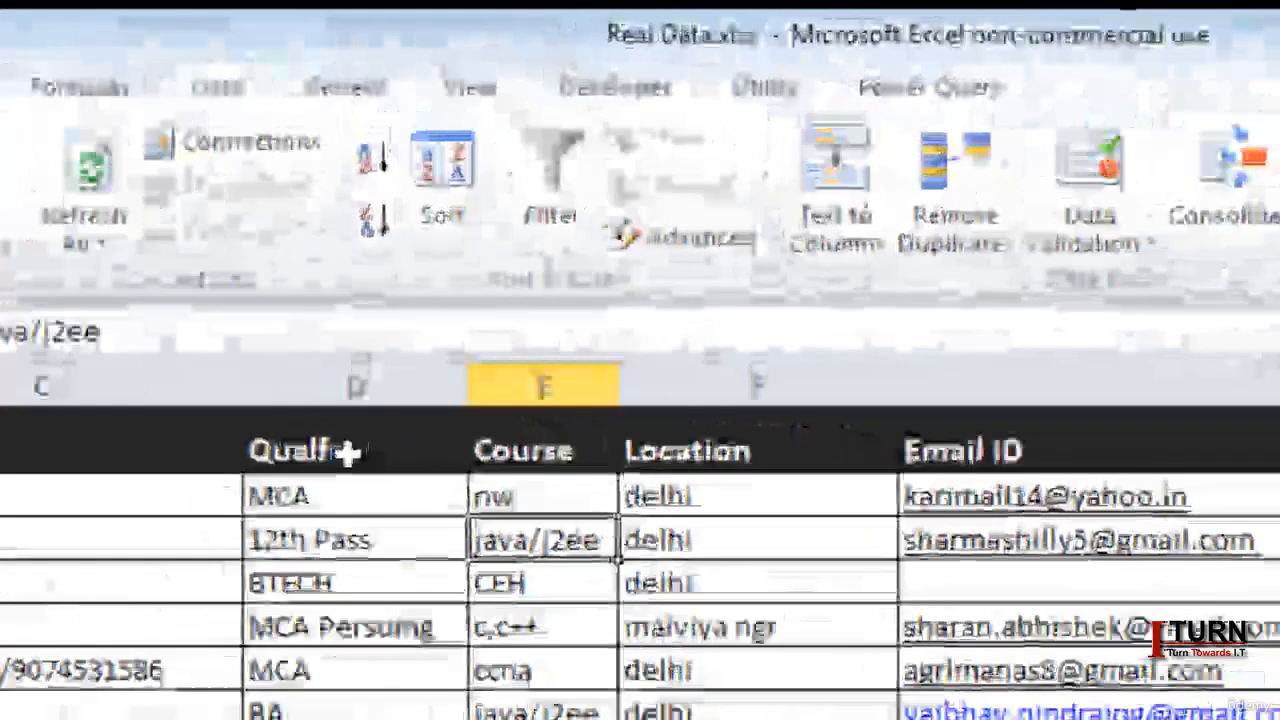
click(405, 209)
click(338, 542)
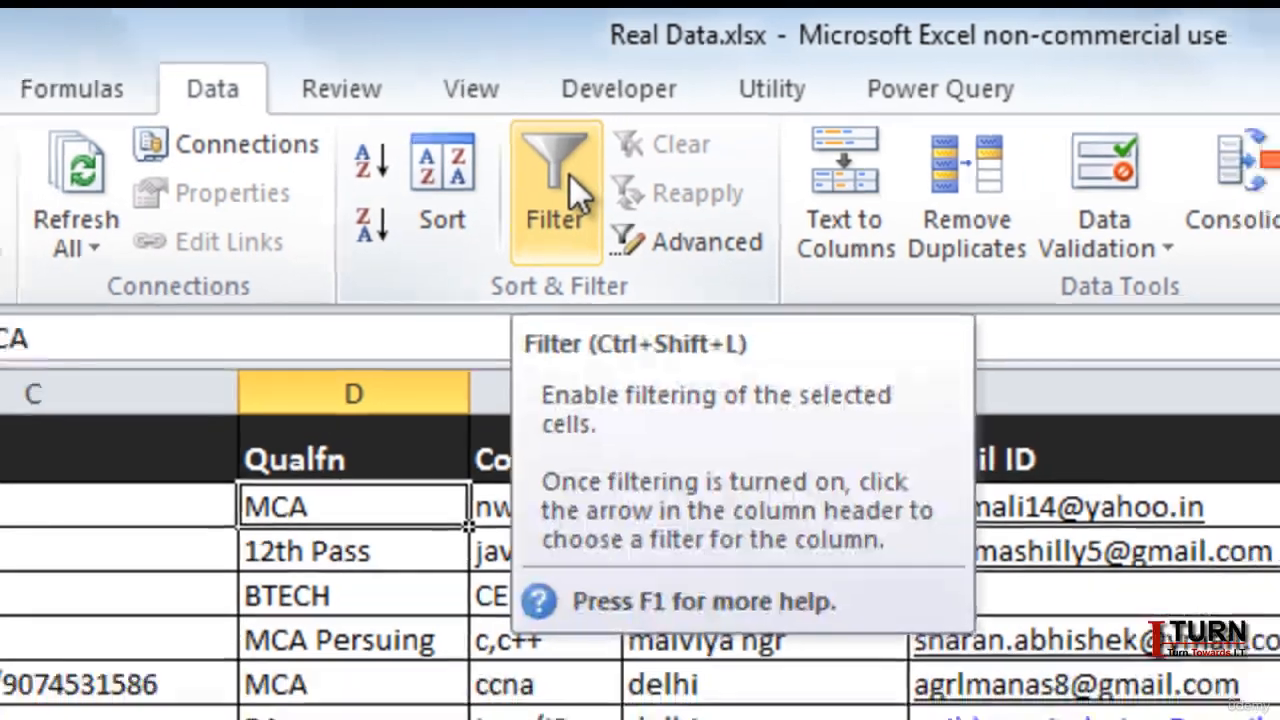
click(570, 178)
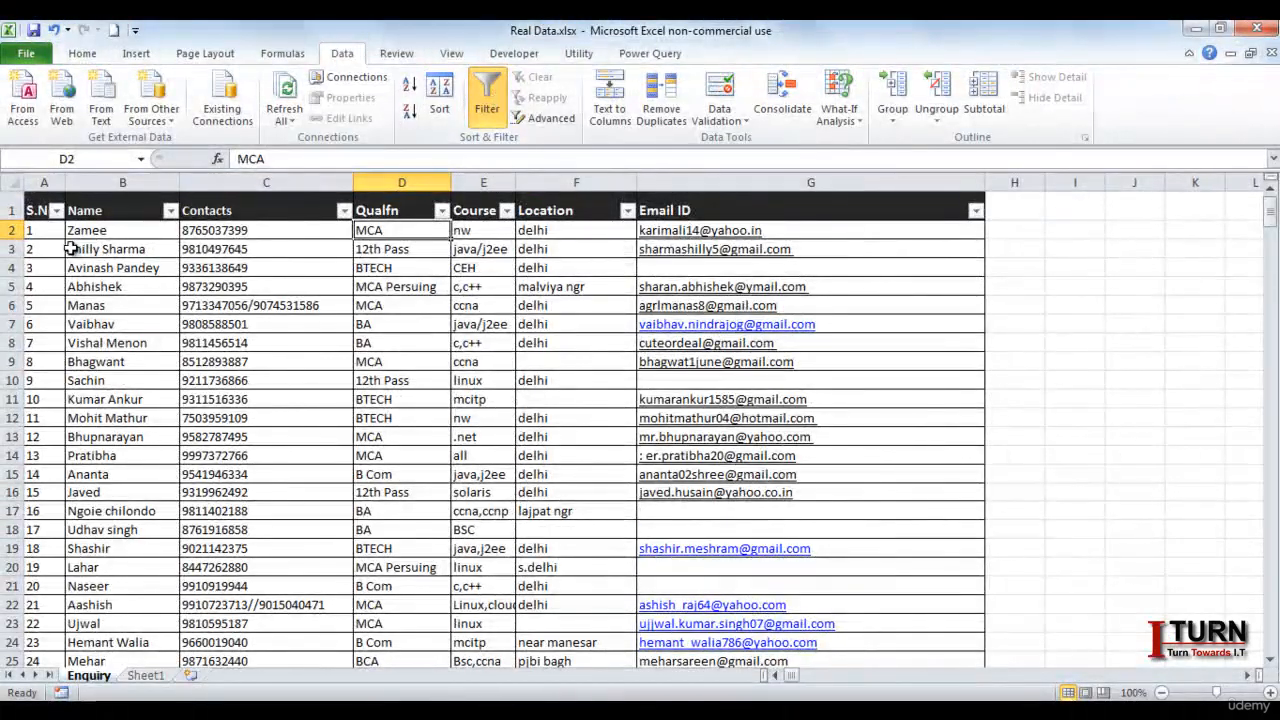
- Filter the Qualfn column to show only MCA records
click(441, 217)
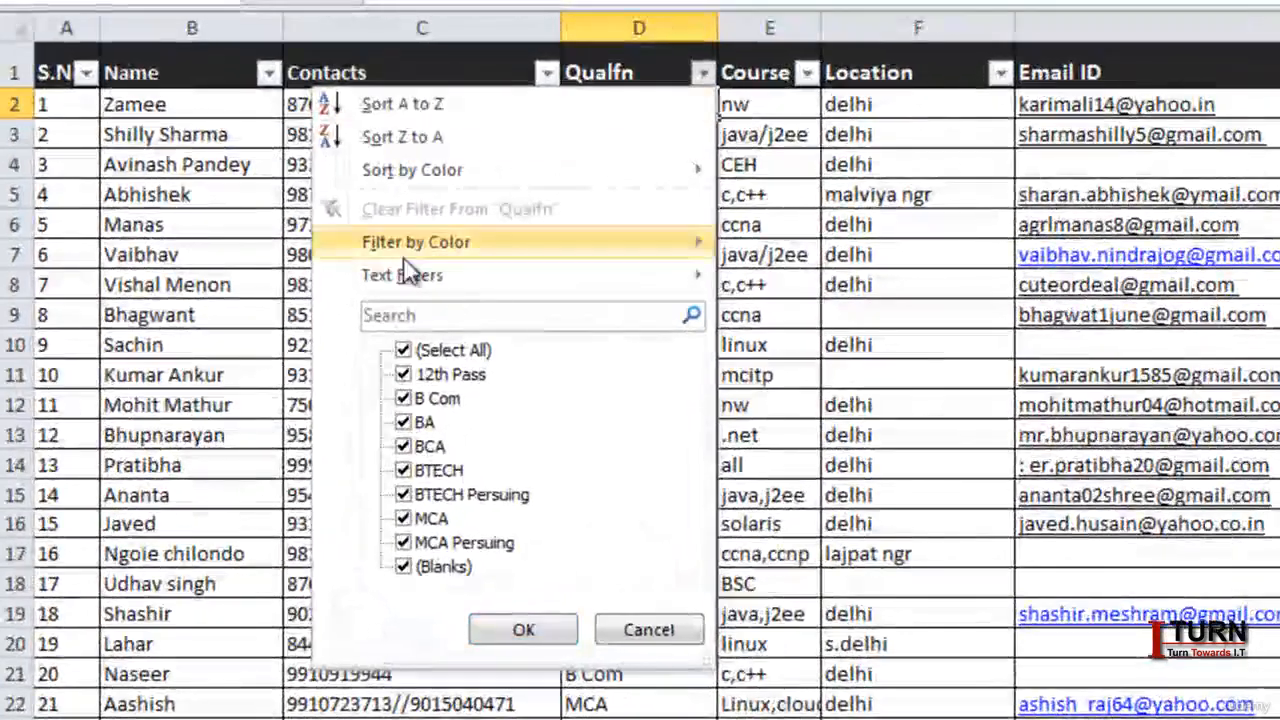
click(402, 351)
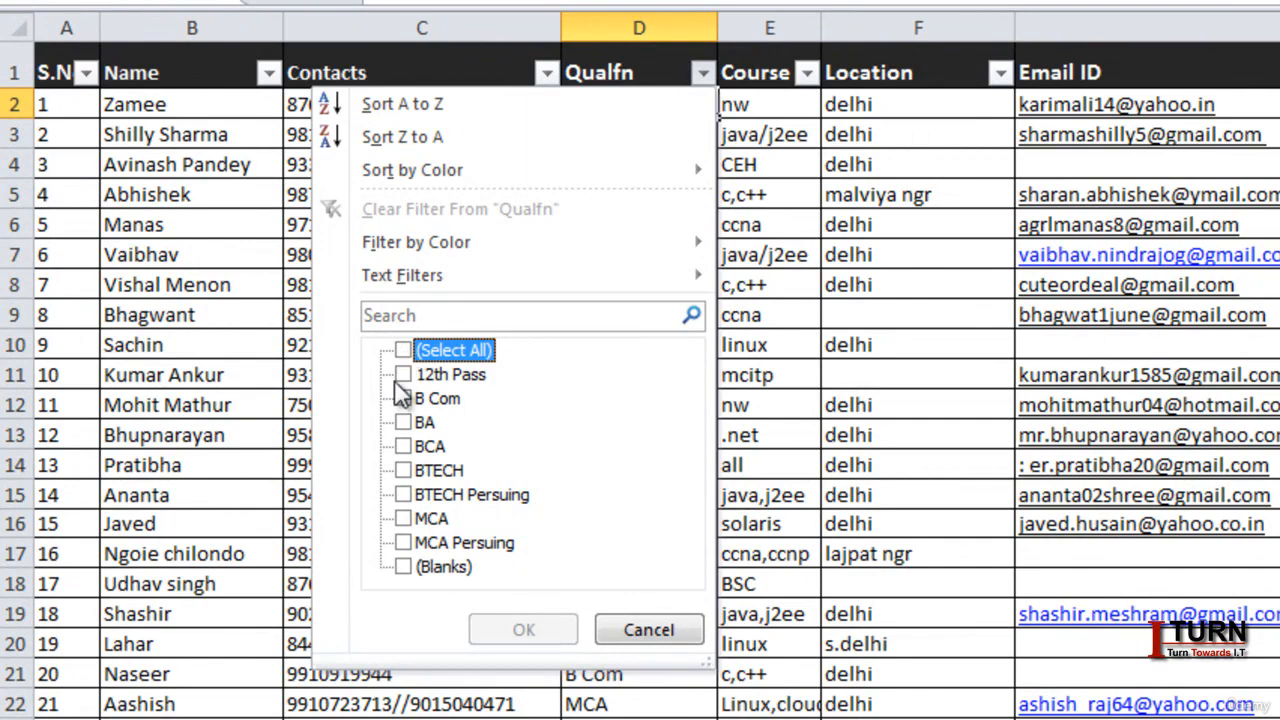
click(404, 519)
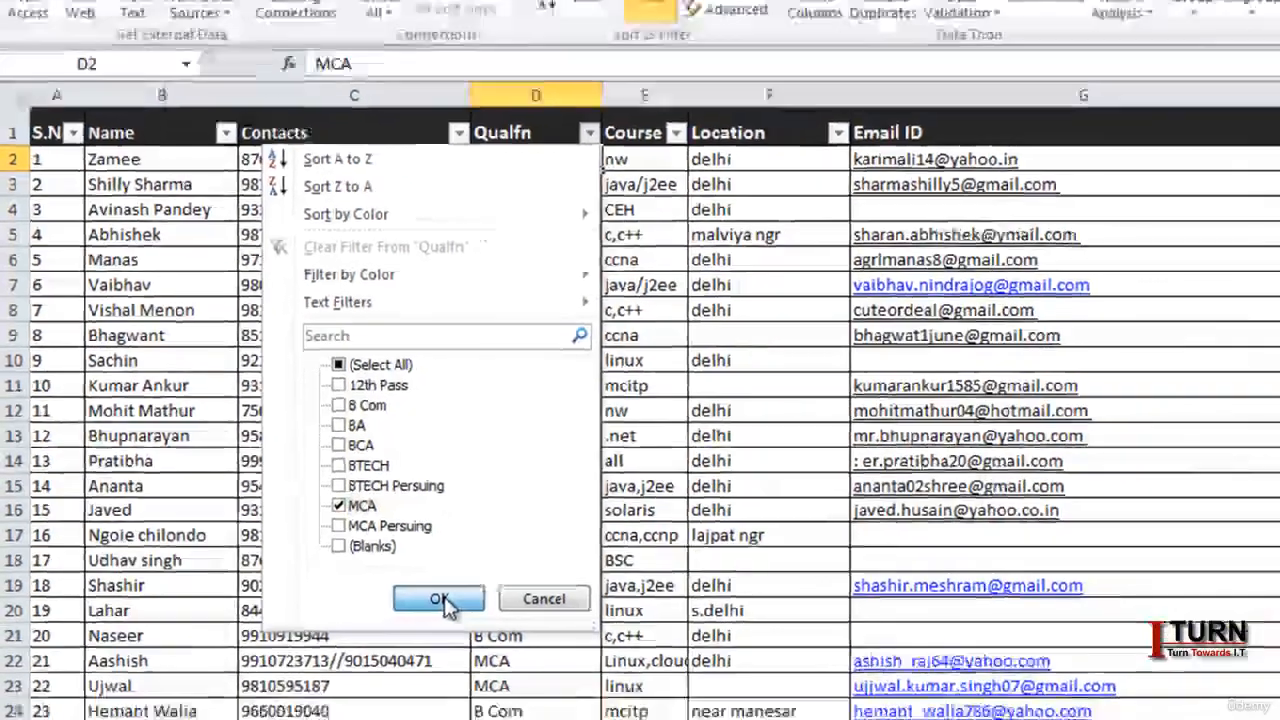
click(527, 630)
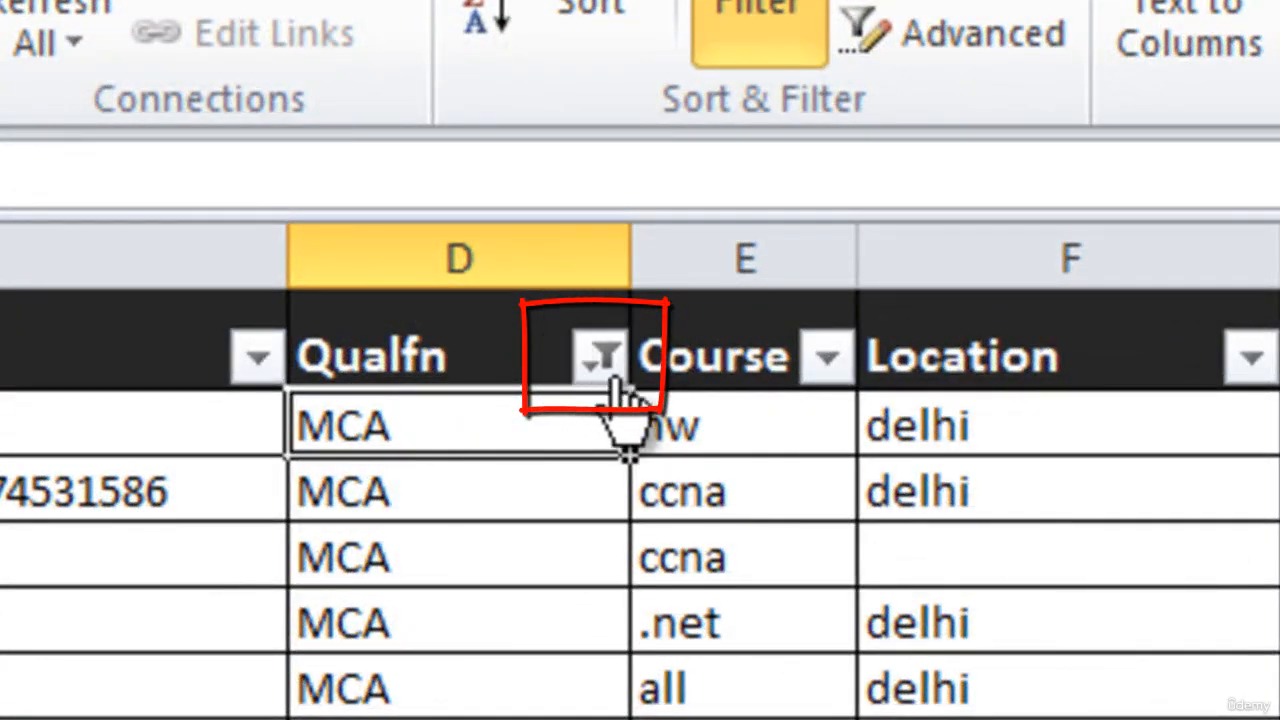
- Add BCA to the Qualfn filter so both MCA and BCA records are shown
mouse_move(609, 363)
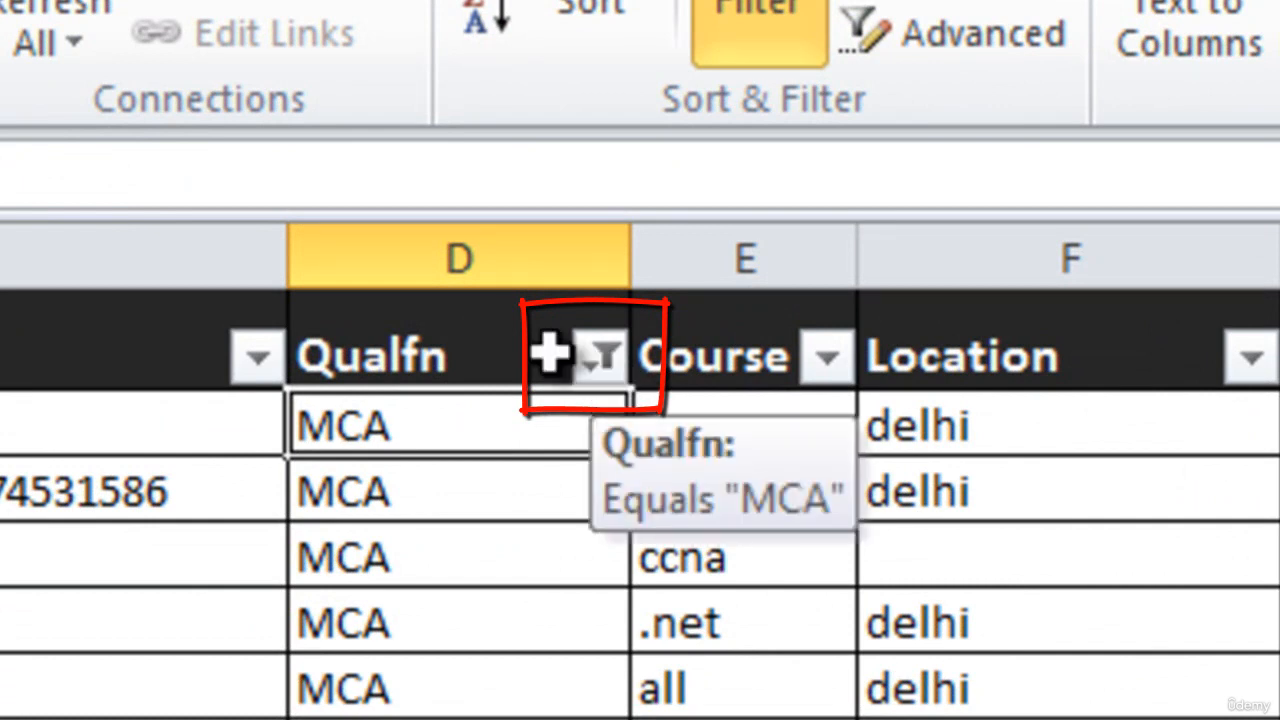
mouse_move(260, 387)
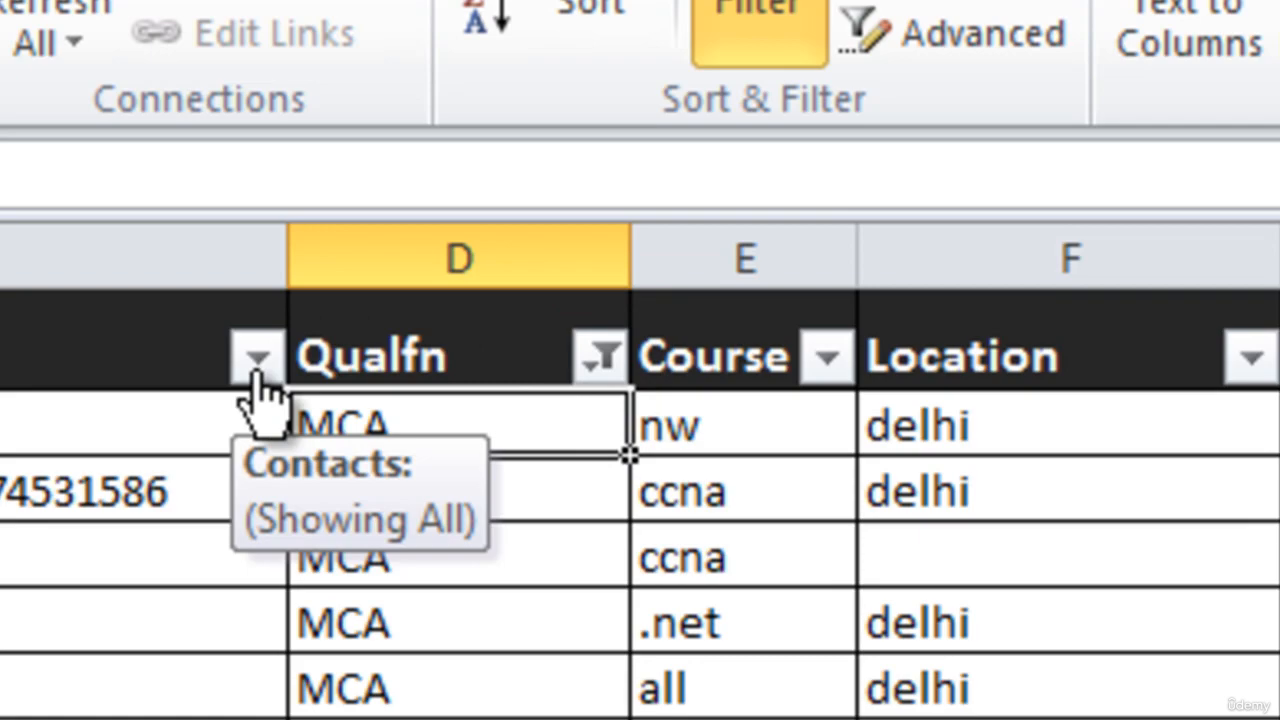
mouse_move(600, 386)
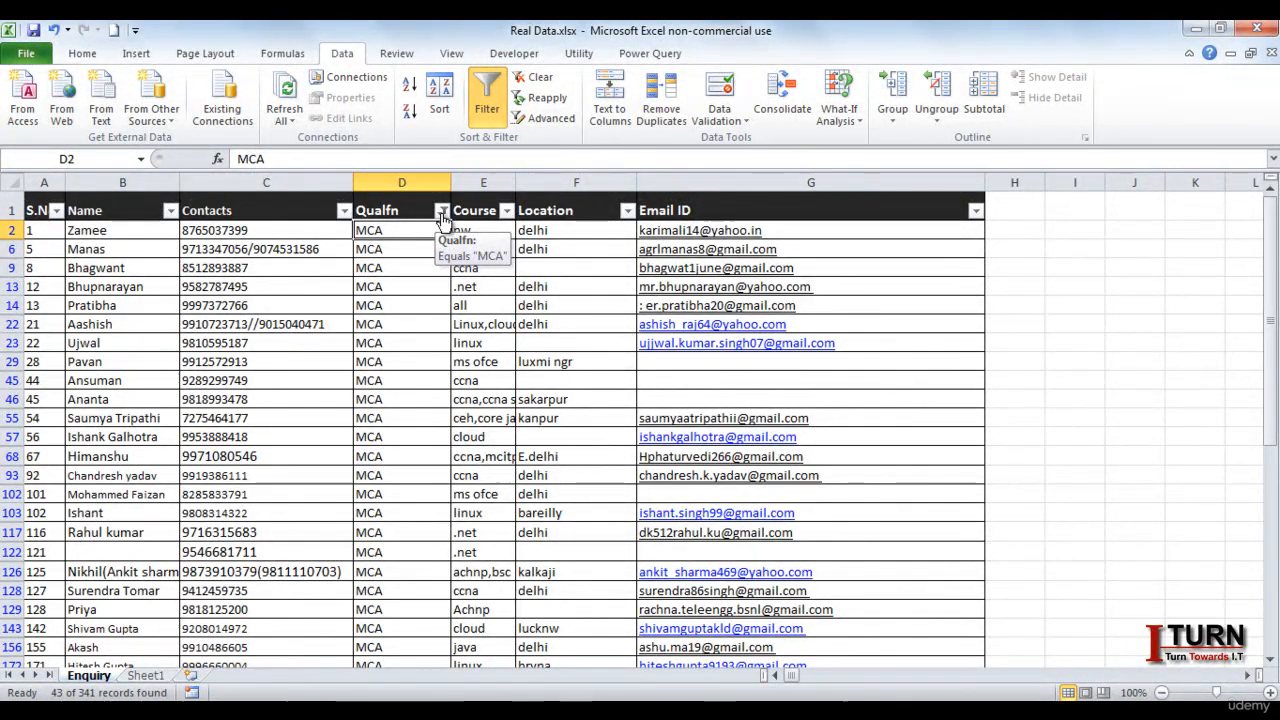
click(442, 211)
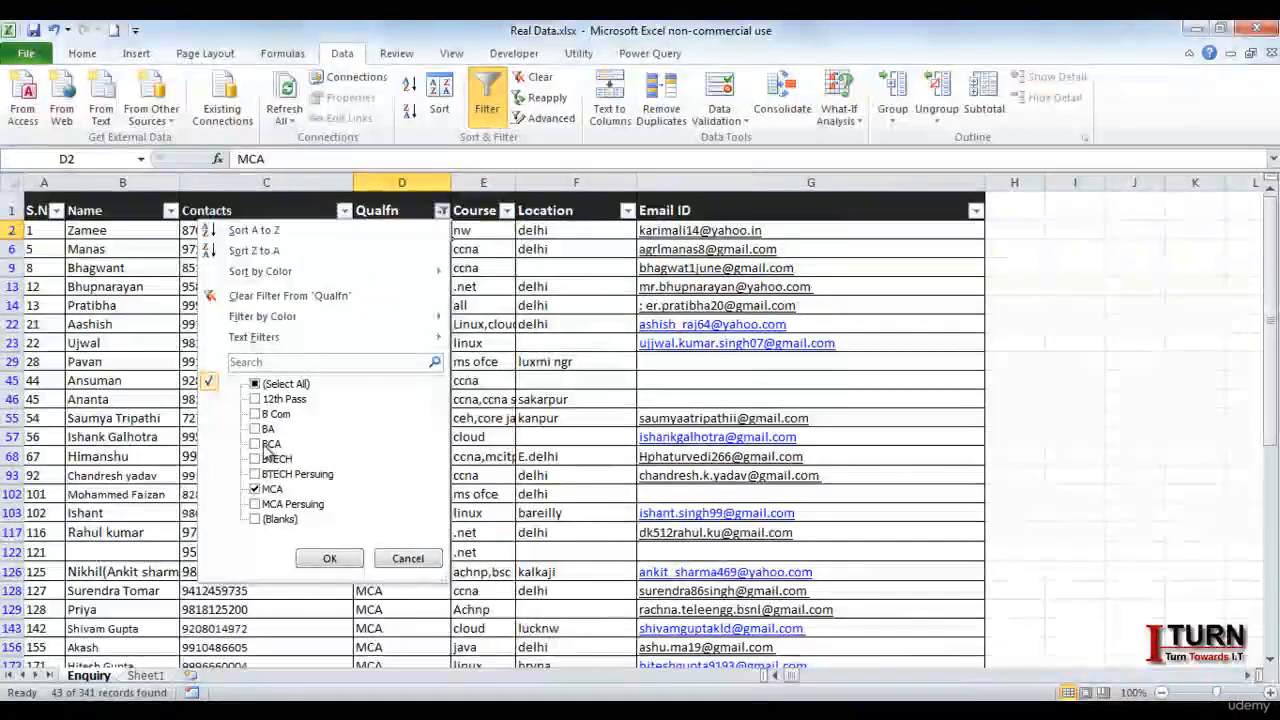
click(255, 444)
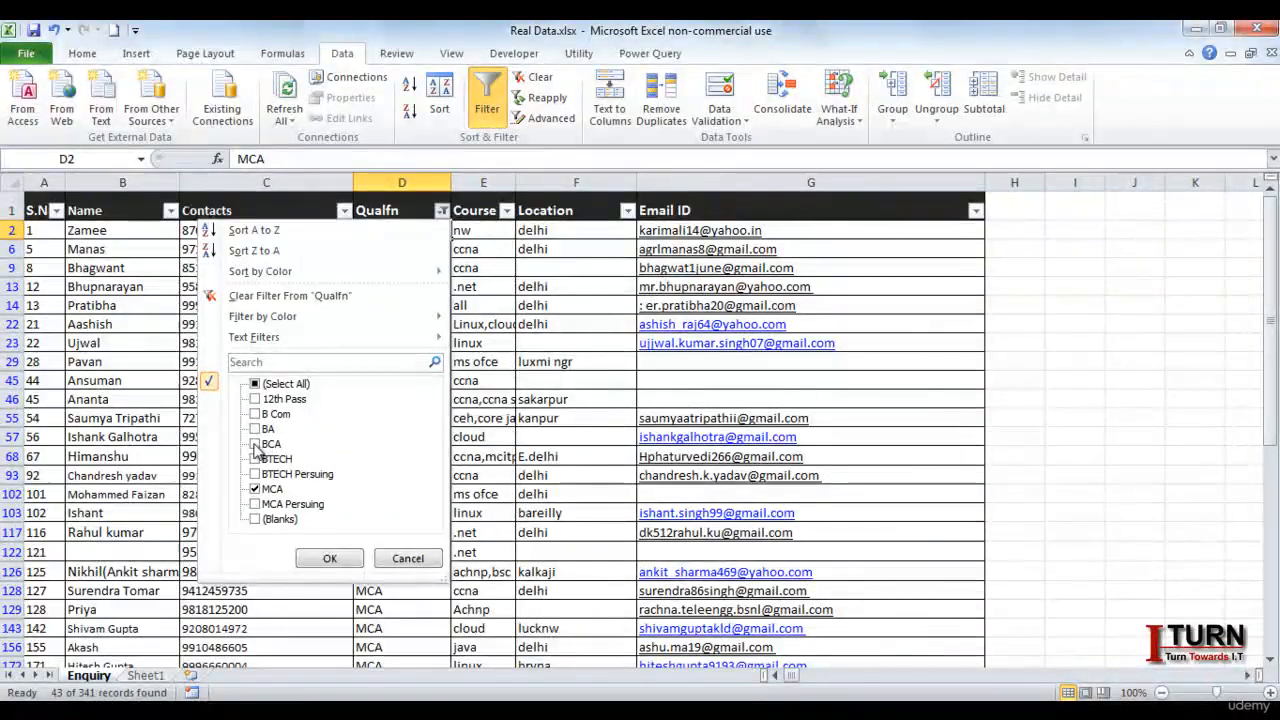
click(334, 559)
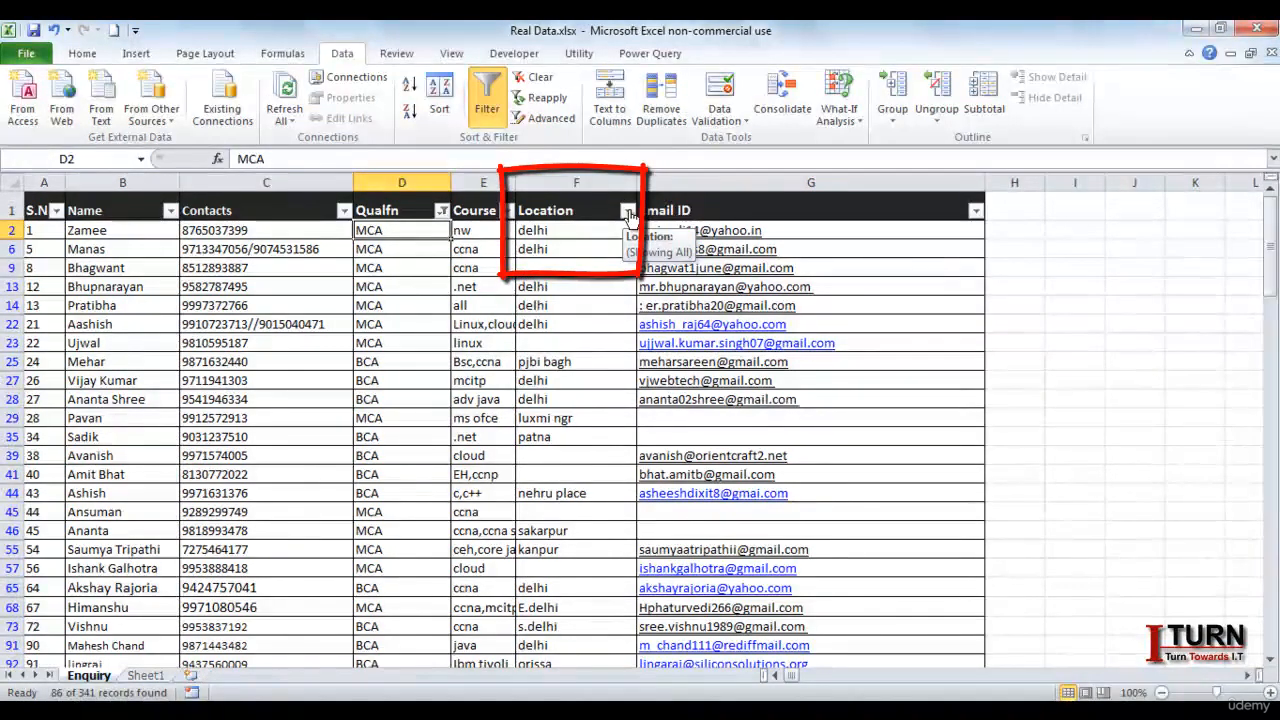
- Filter the Location column to show only delhi records
click(628, 211)
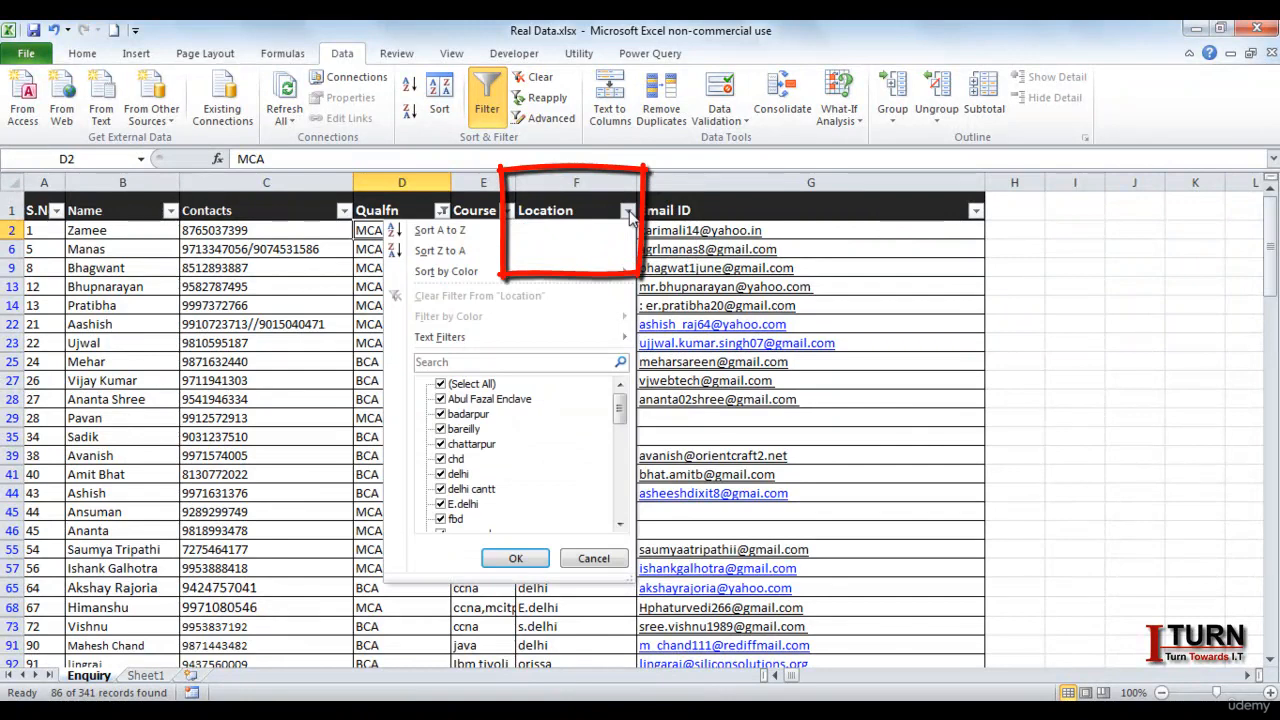
click(441, 385)
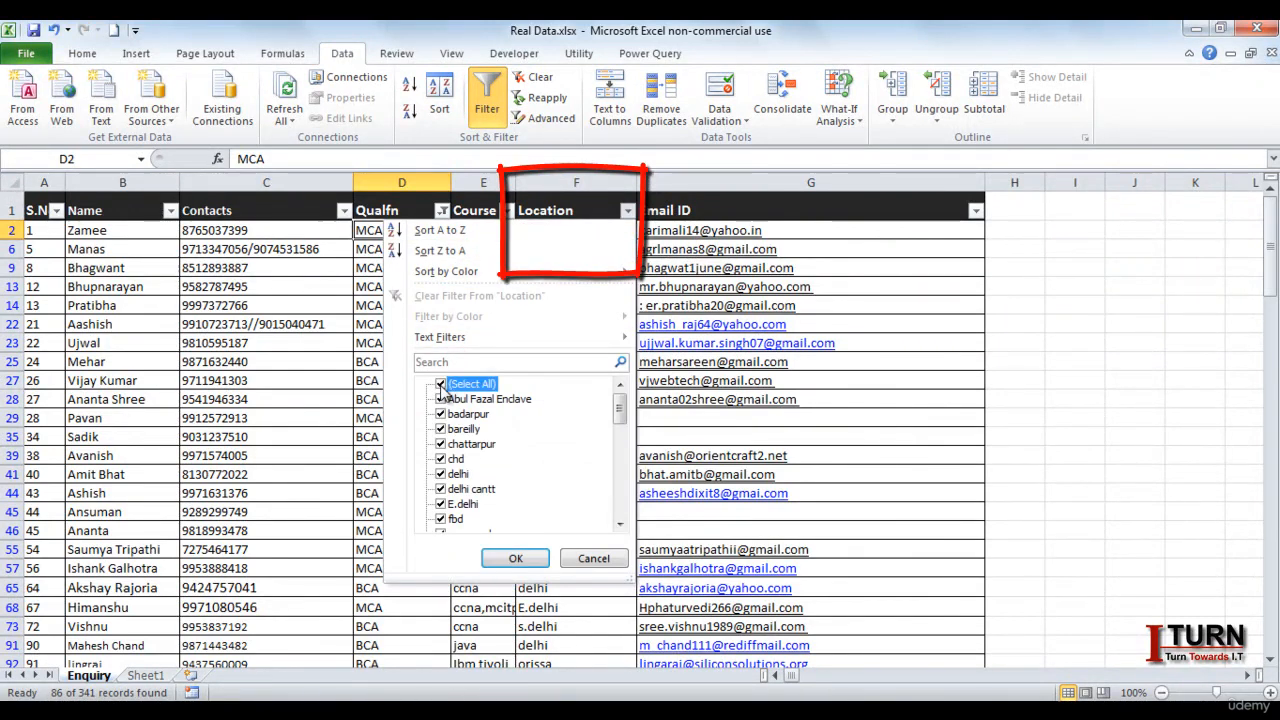
click(441, 474)
click(513, 557)
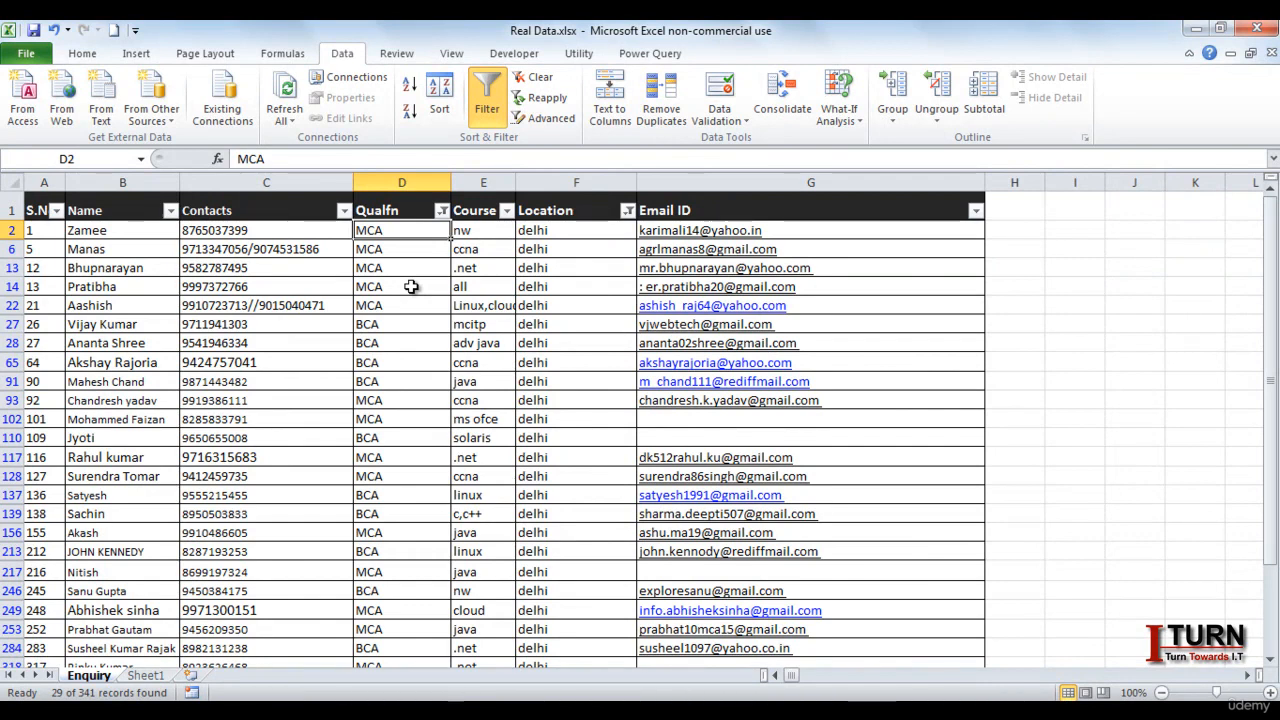
- Clear the filters from the Qualfn and Location columns and turn filtering off for the table
click(442, 214)
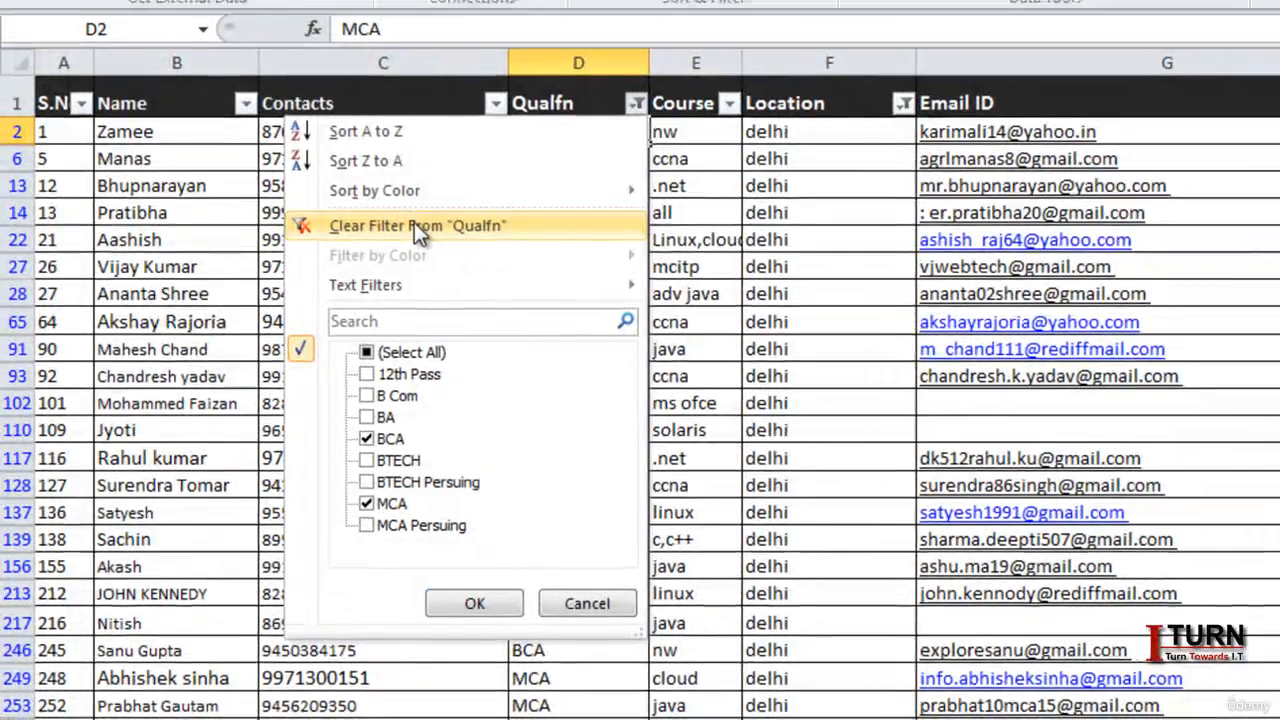
click(414, 225)
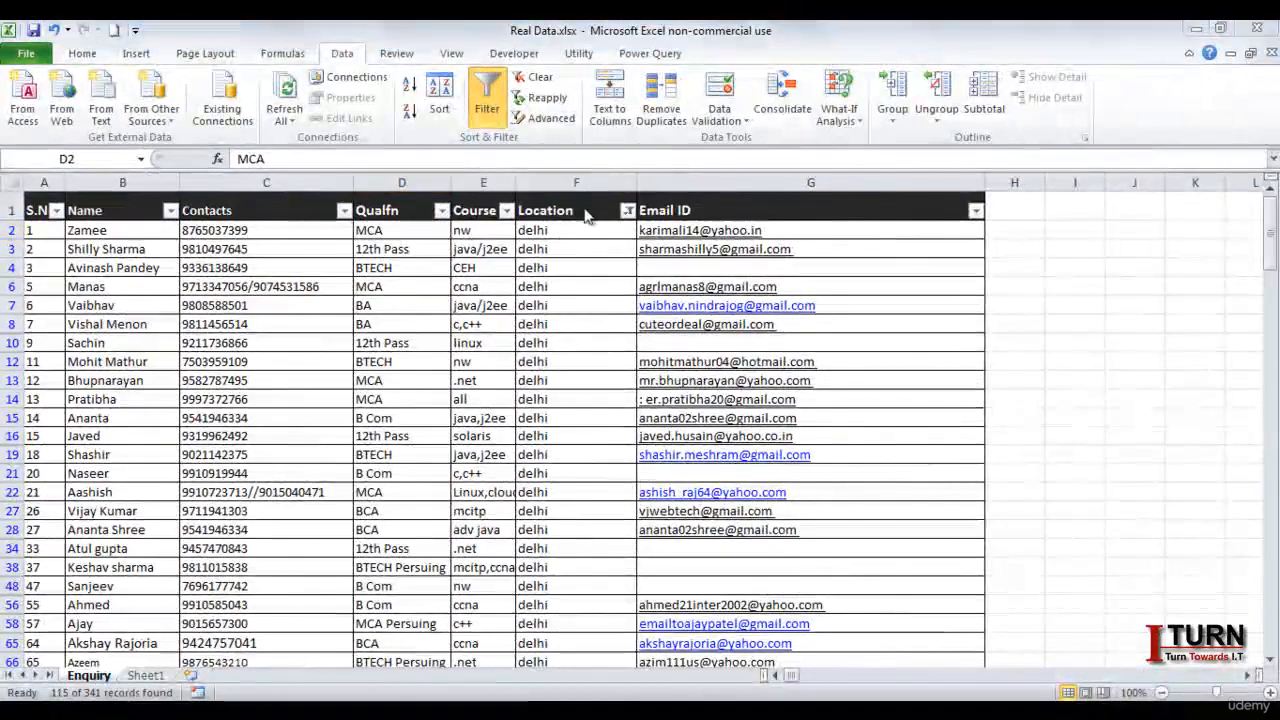
click(627, 210)
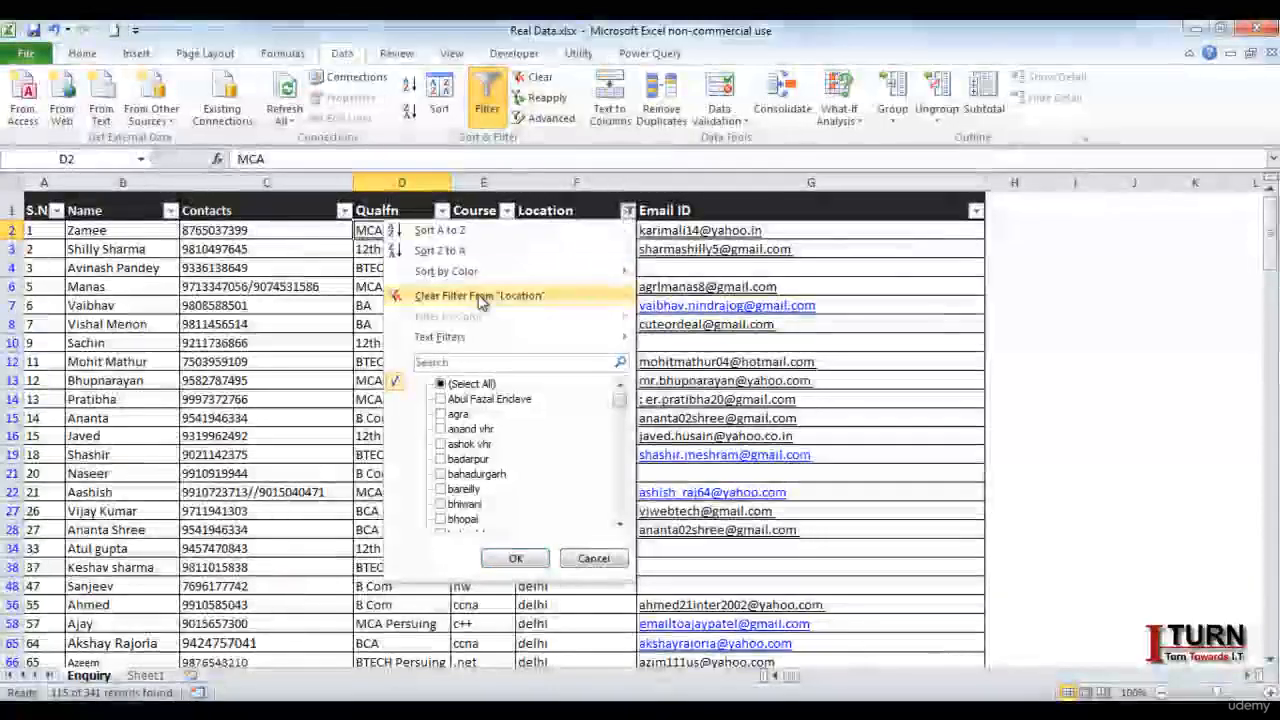
click(475, 296)
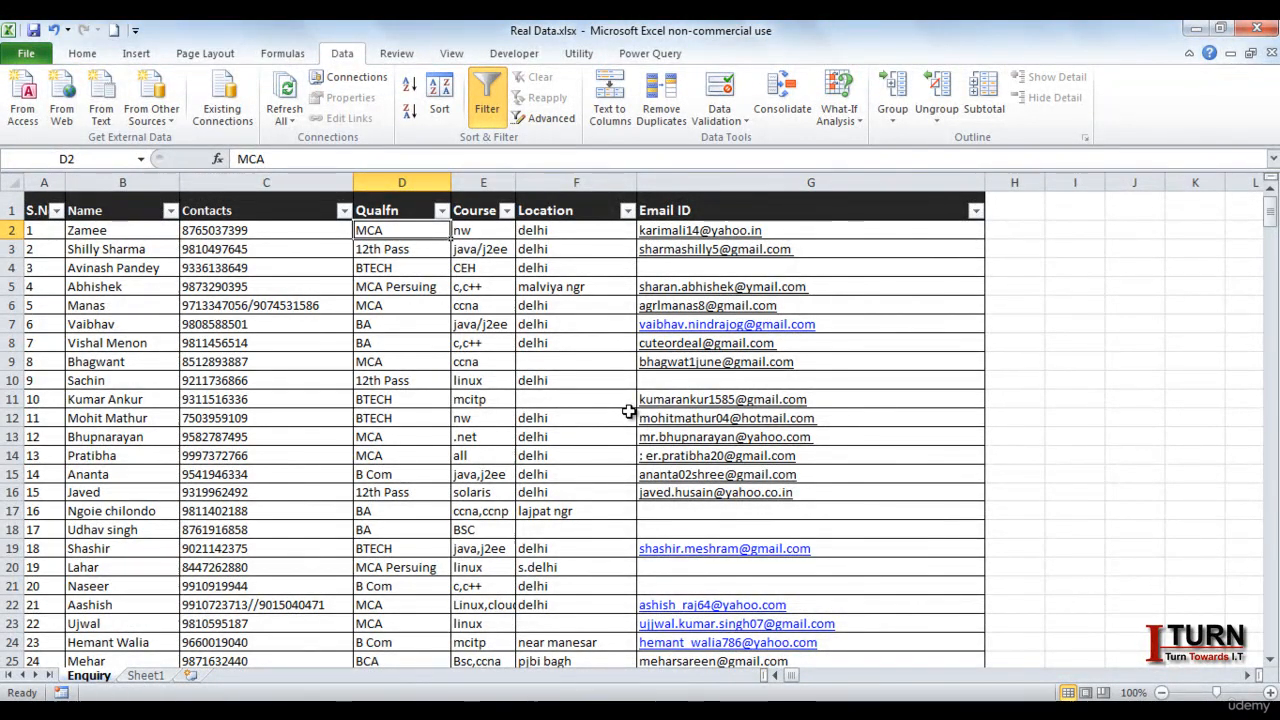
click(483, 108)
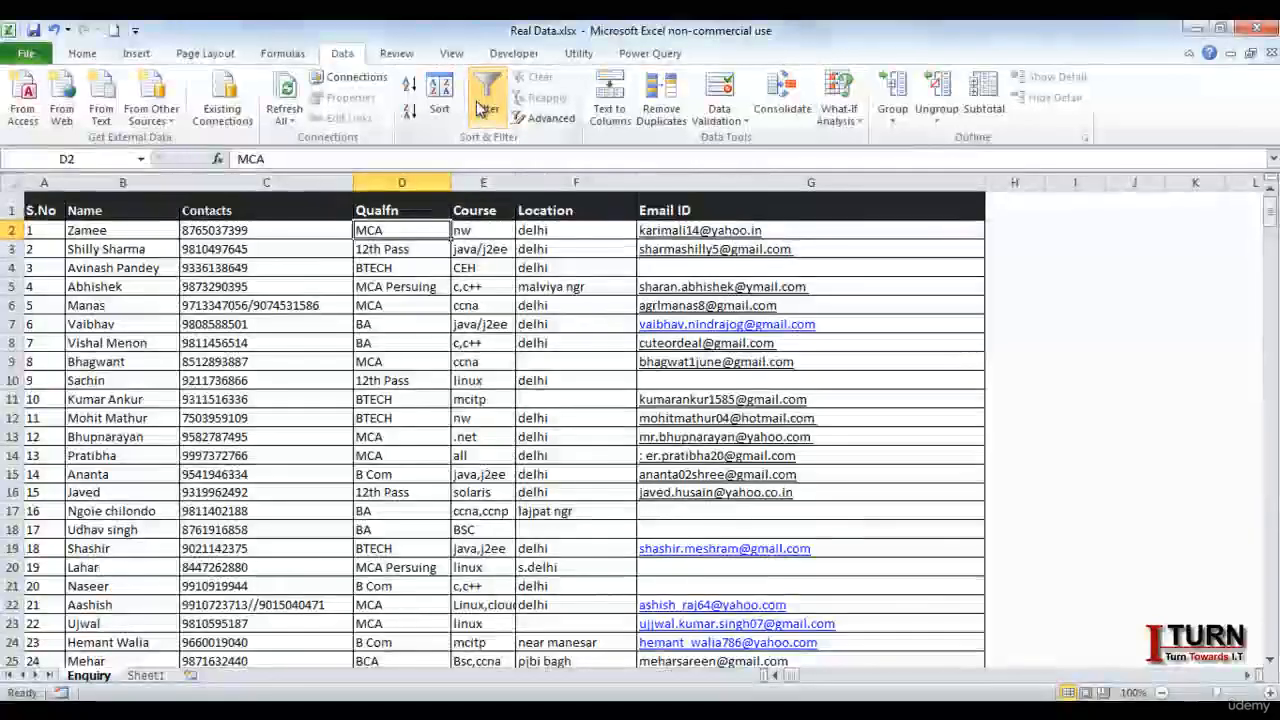
- Insert a blank row above row 7 in the enquiry data
click(8, 326)
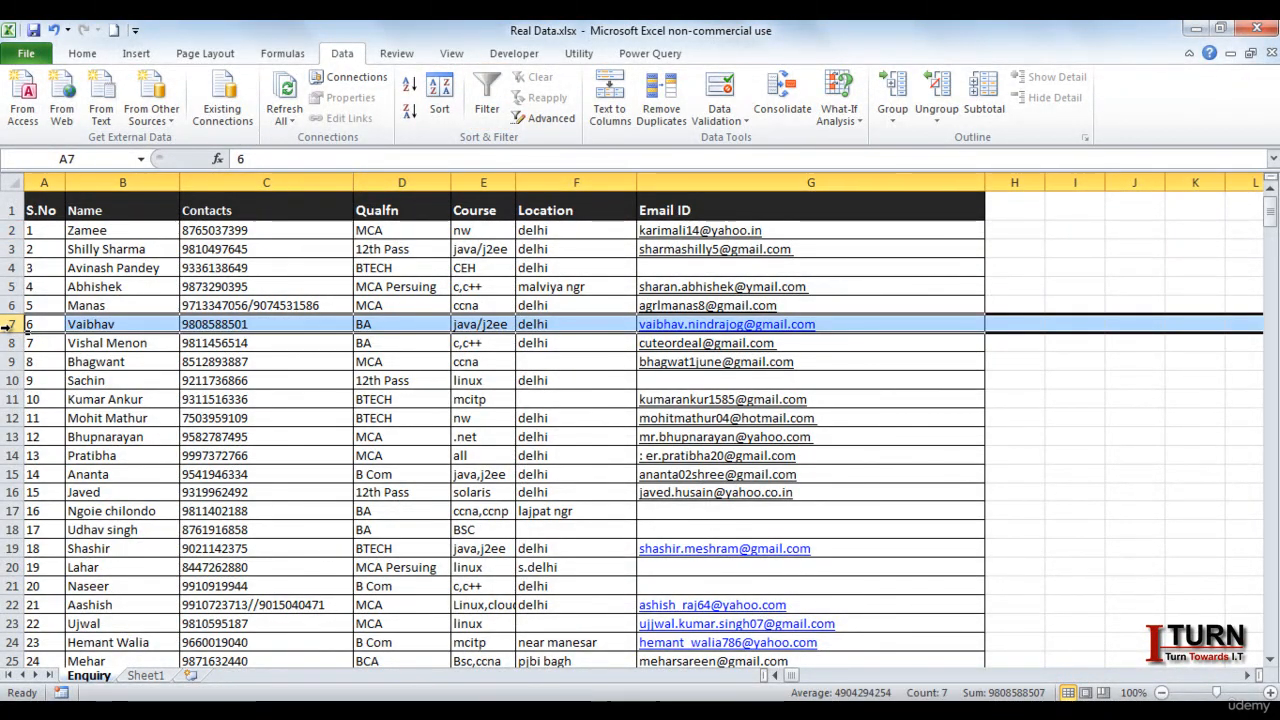
right_click(10, 327)
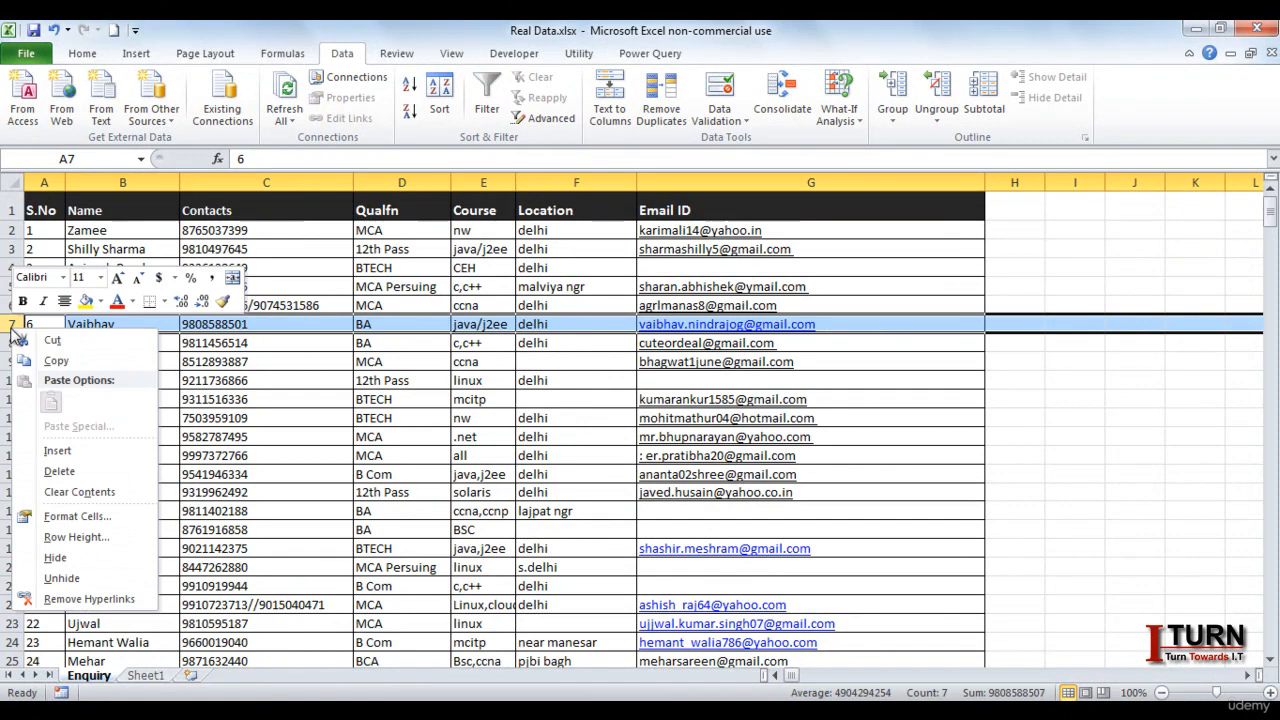
click(57, 451)
click(314, 381)
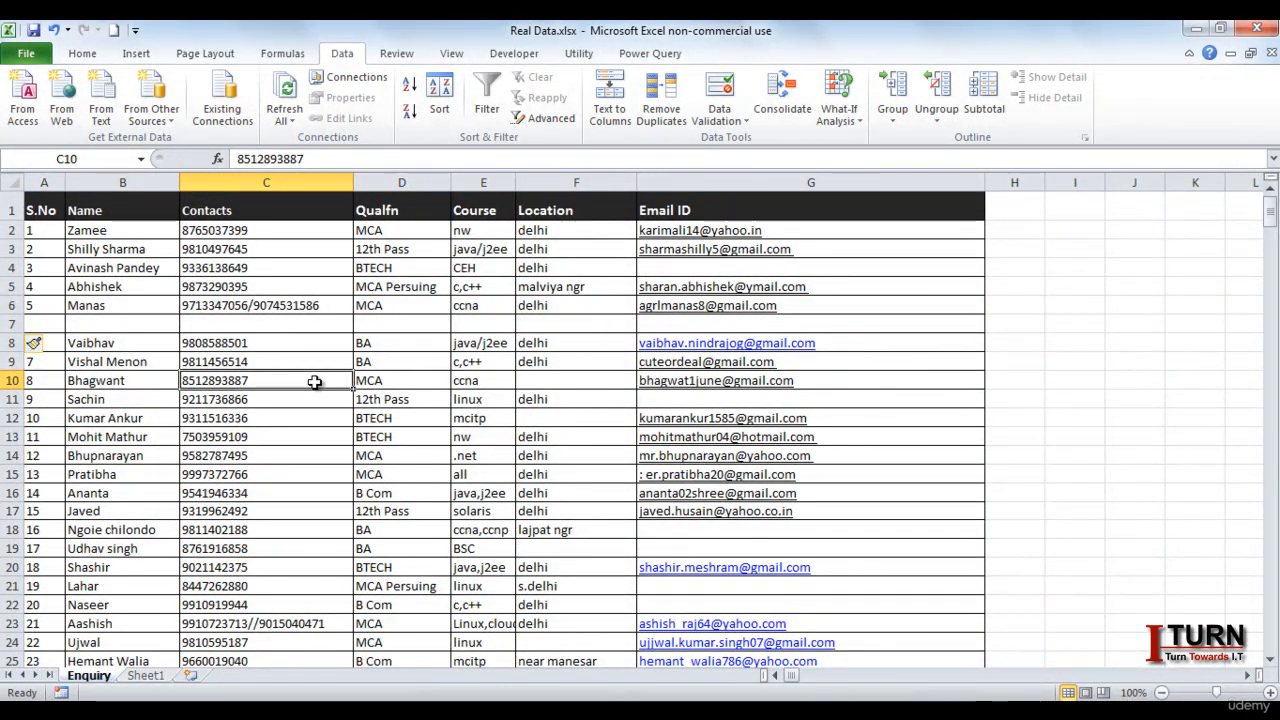
- Enable filtering from the Qualfn header cell and filter that column to show only MCA
click(394, 209)
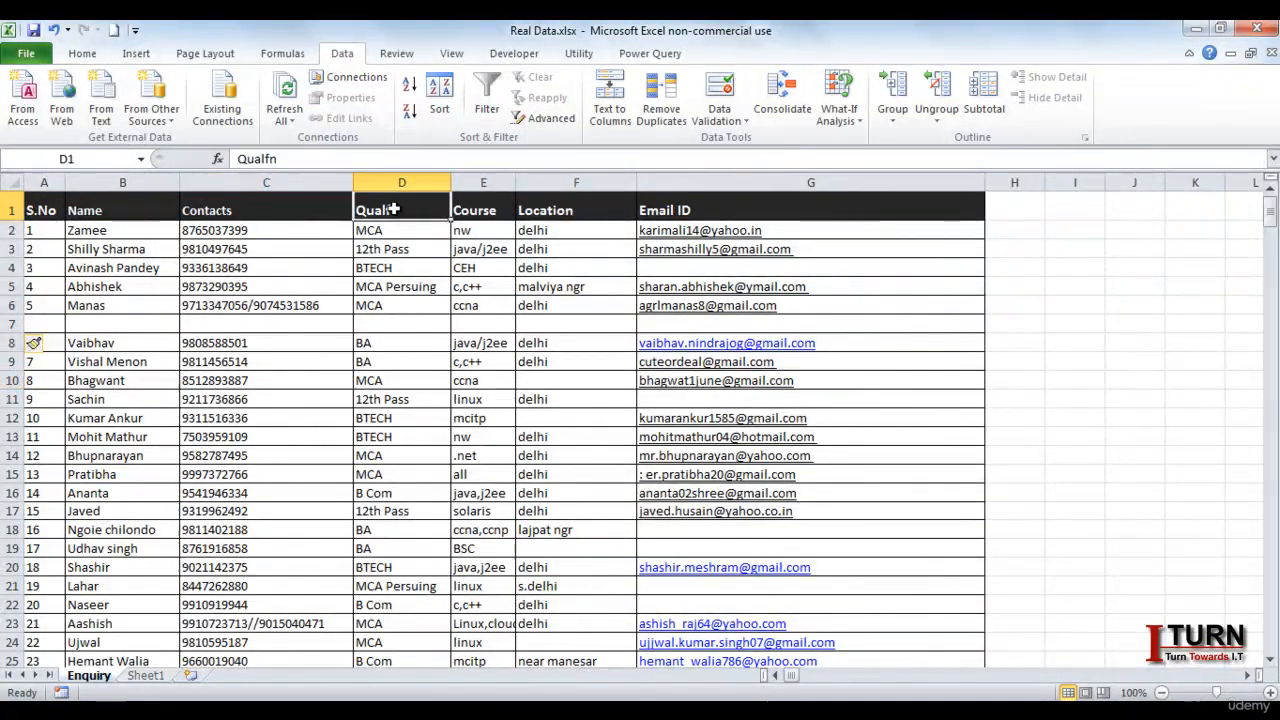
click(484, 106)
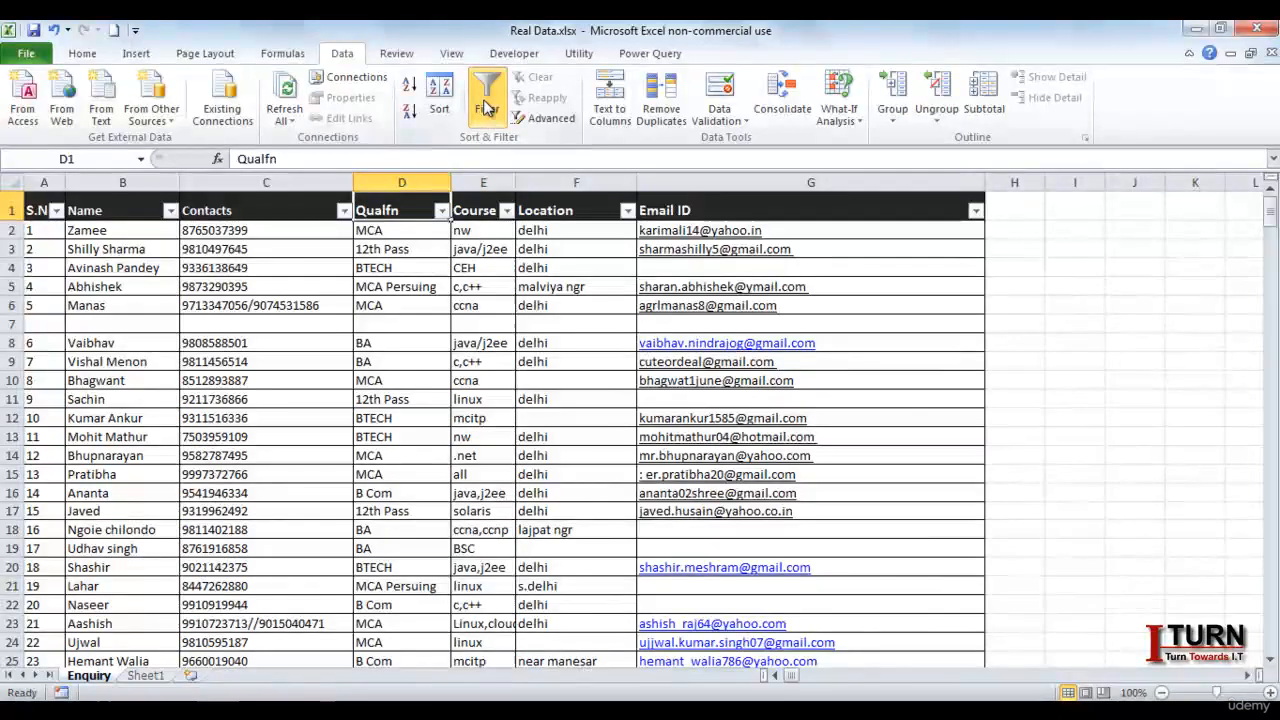
click(441, 211)
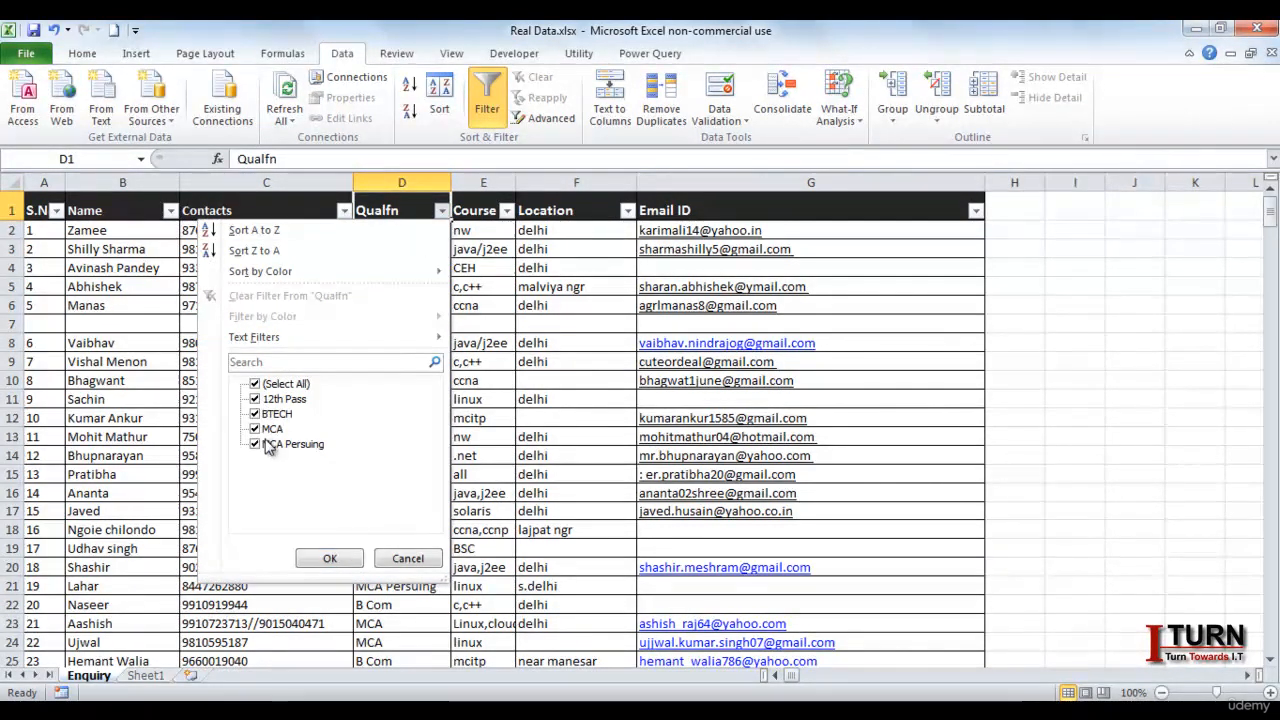
click(256, 385)
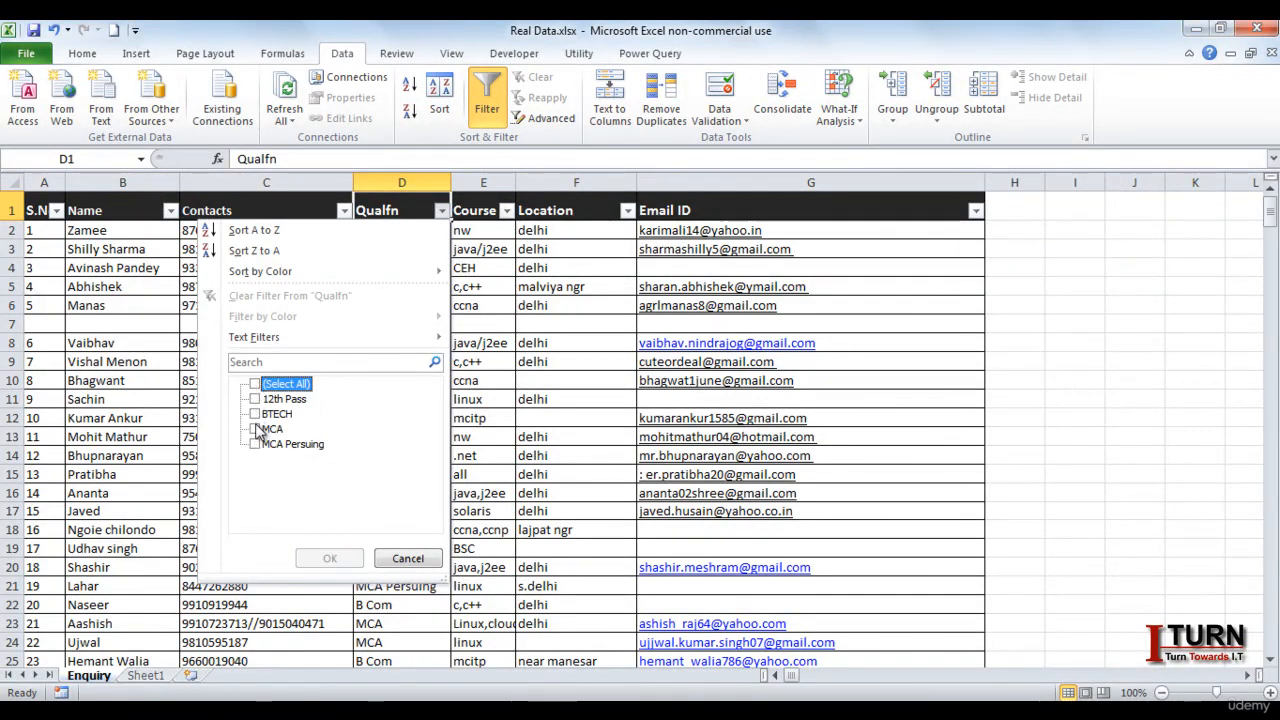
click(255, 429)
click(326, 559)
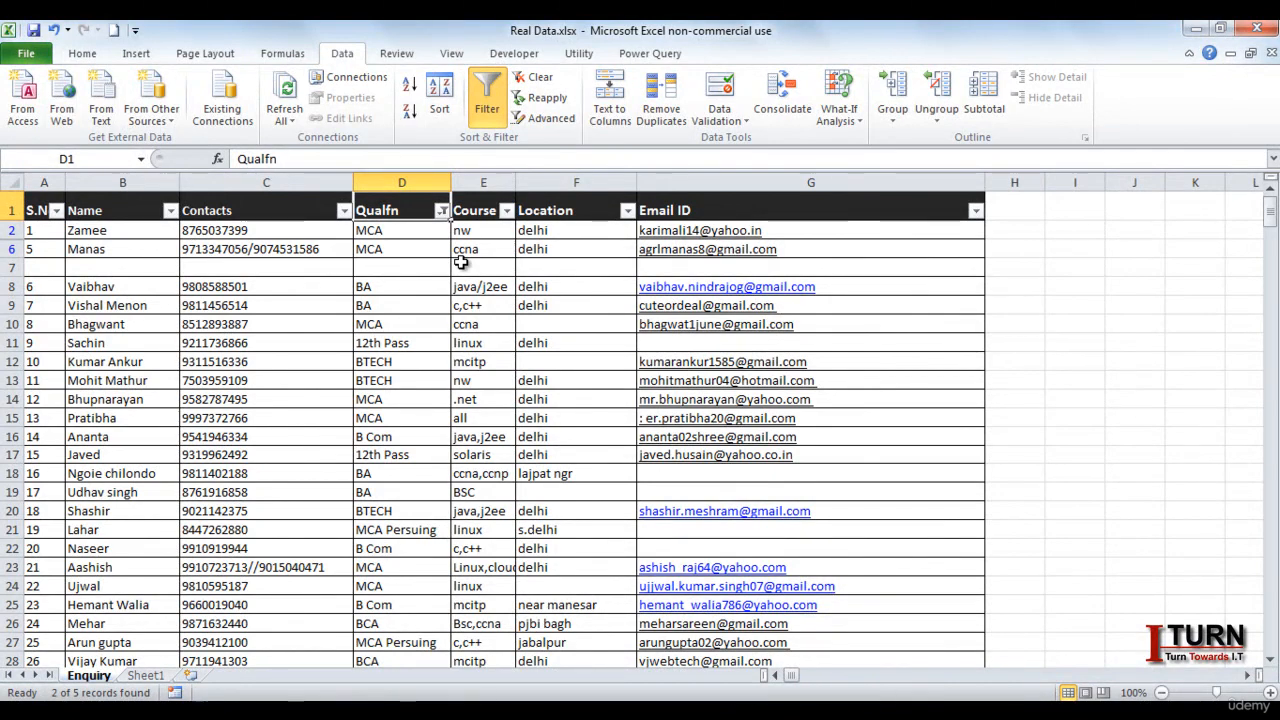
- Turn off the current filter and apply filtering to the whole of columns A through G
click(486, 108)
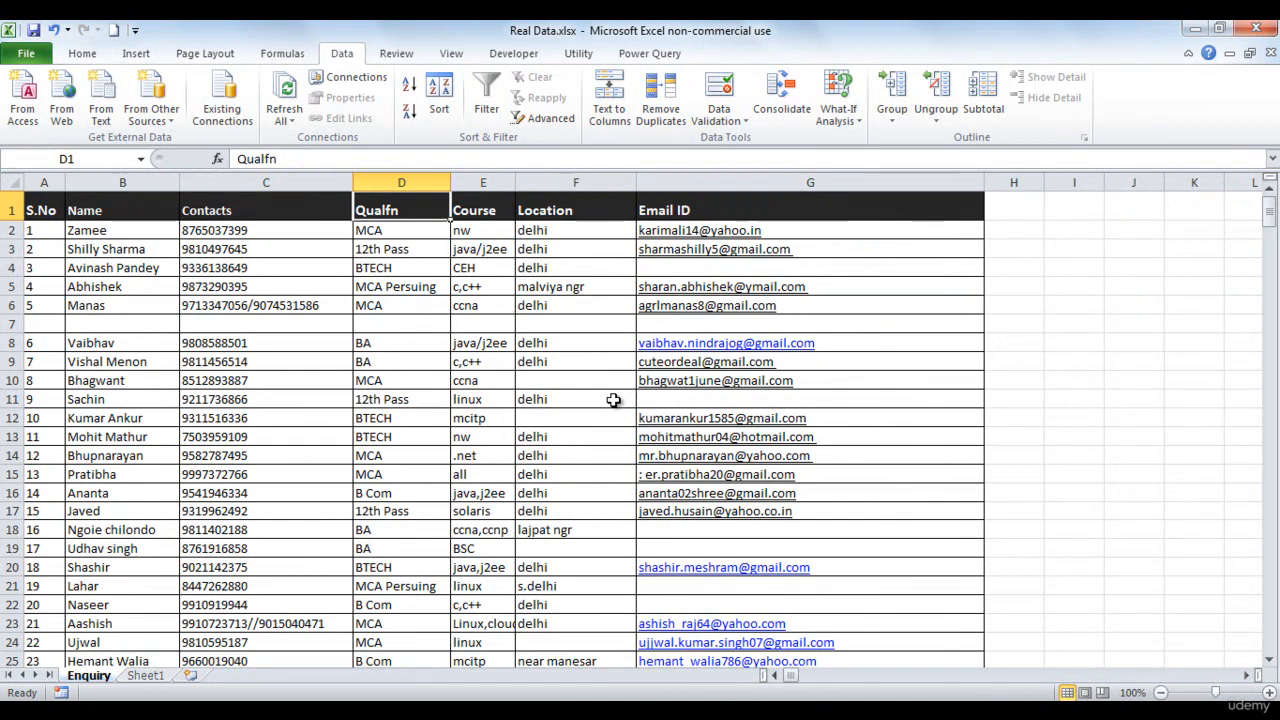
click(43, 181)
drag(43, 181, 740, 185)
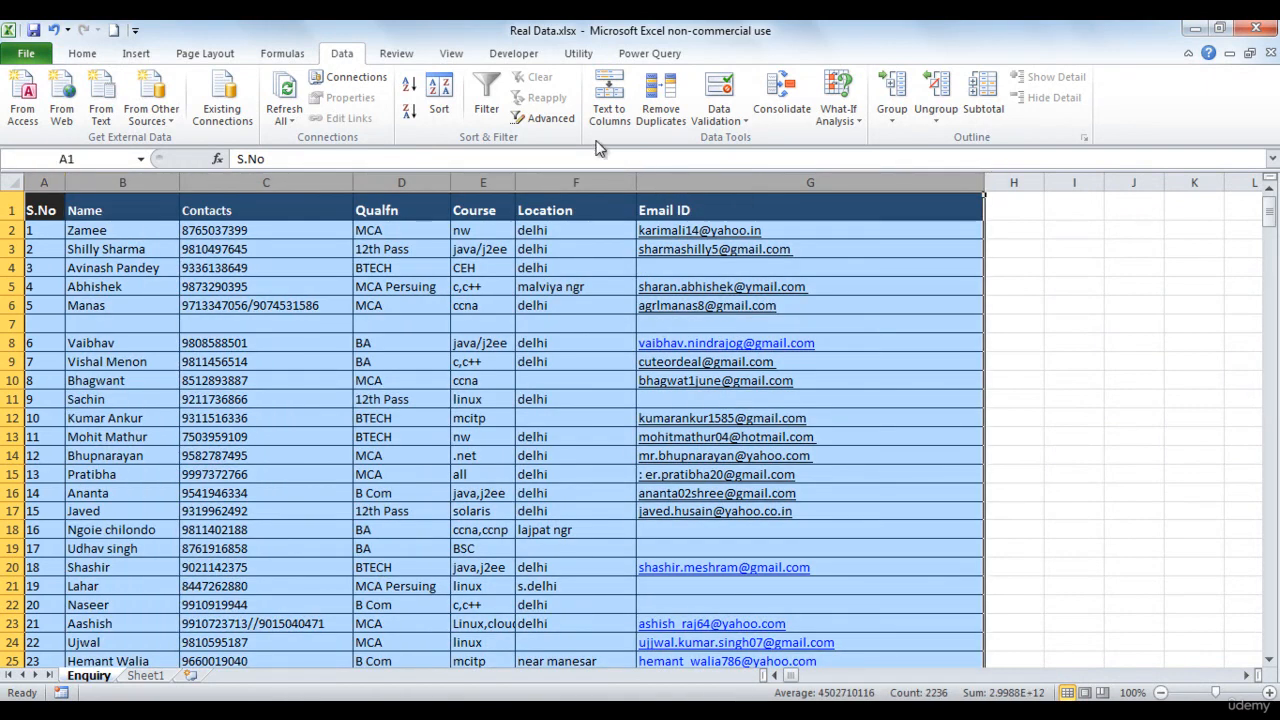
click(490, 105)
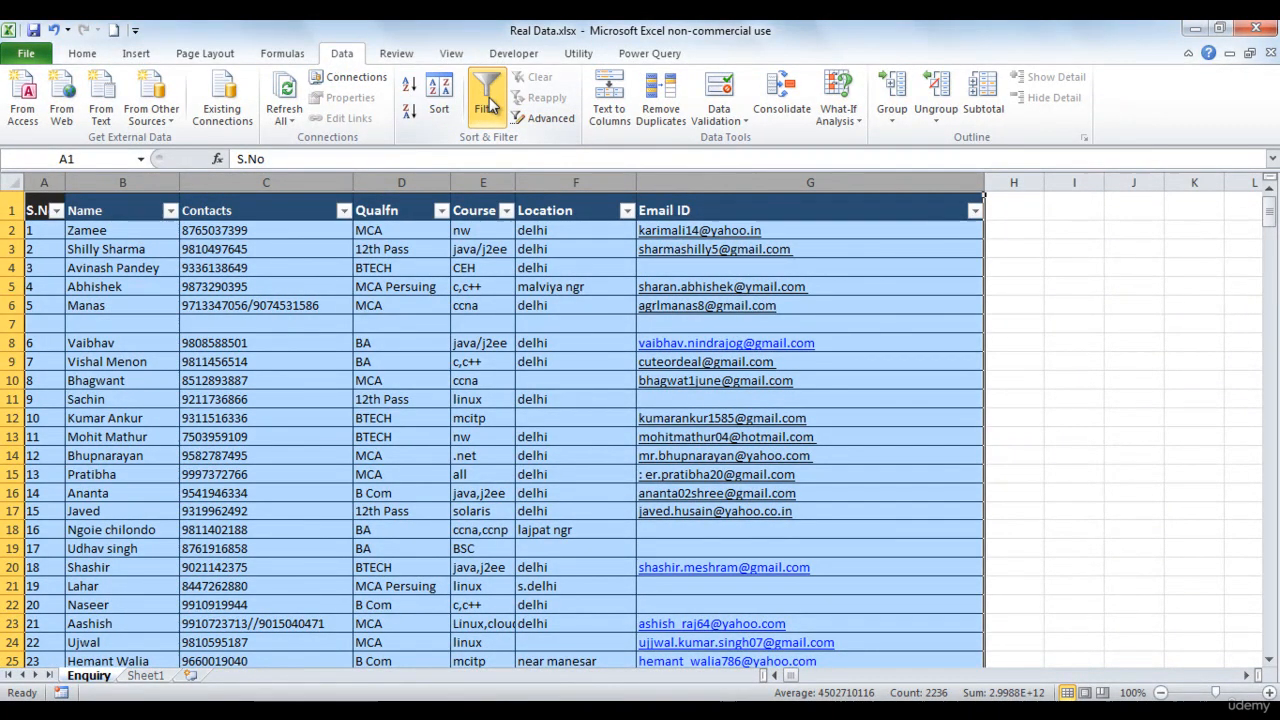
- Filter the Qualfn column to show only MCA across the whole table, and clear that filter again
click(412, 249)
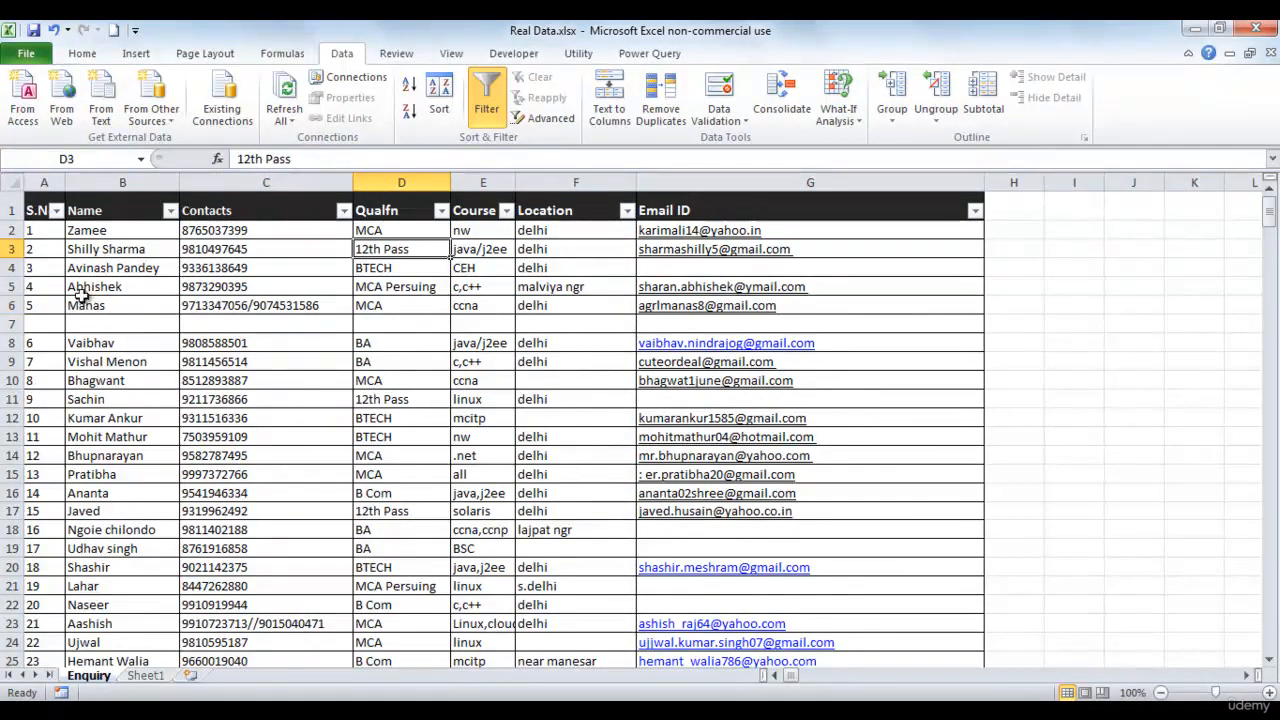
click(441, 211)
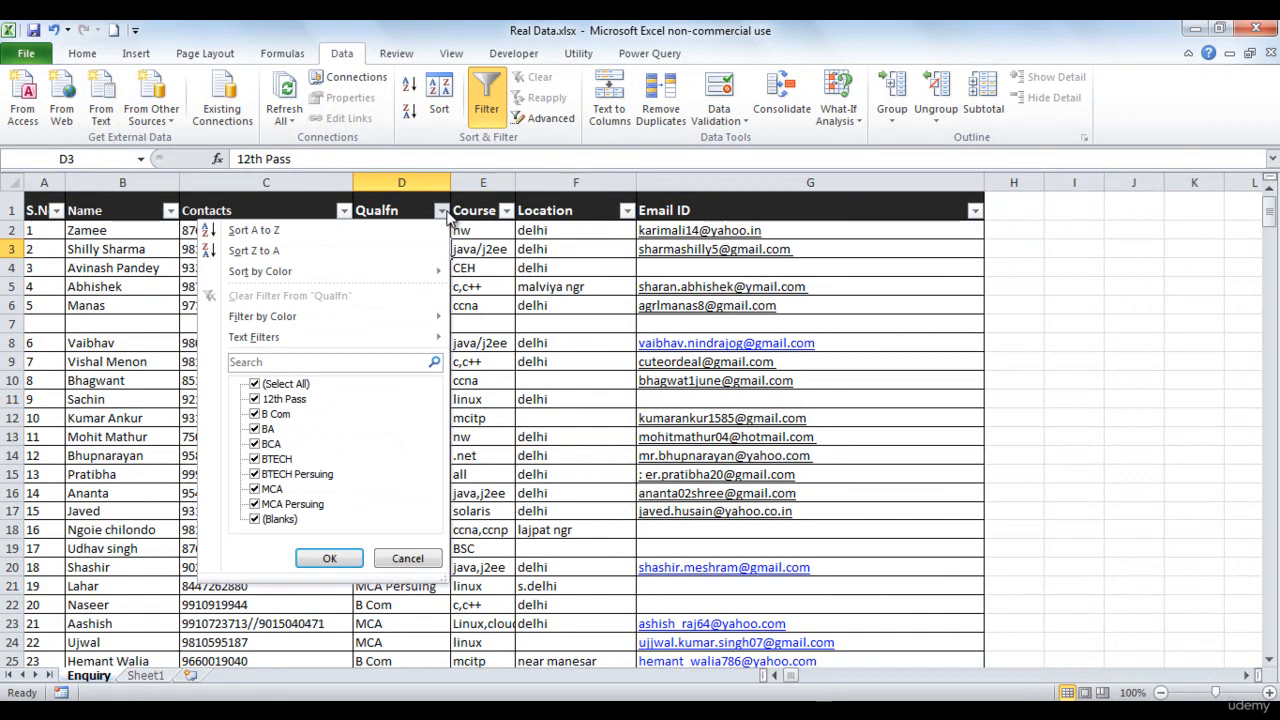
click(256, 385)
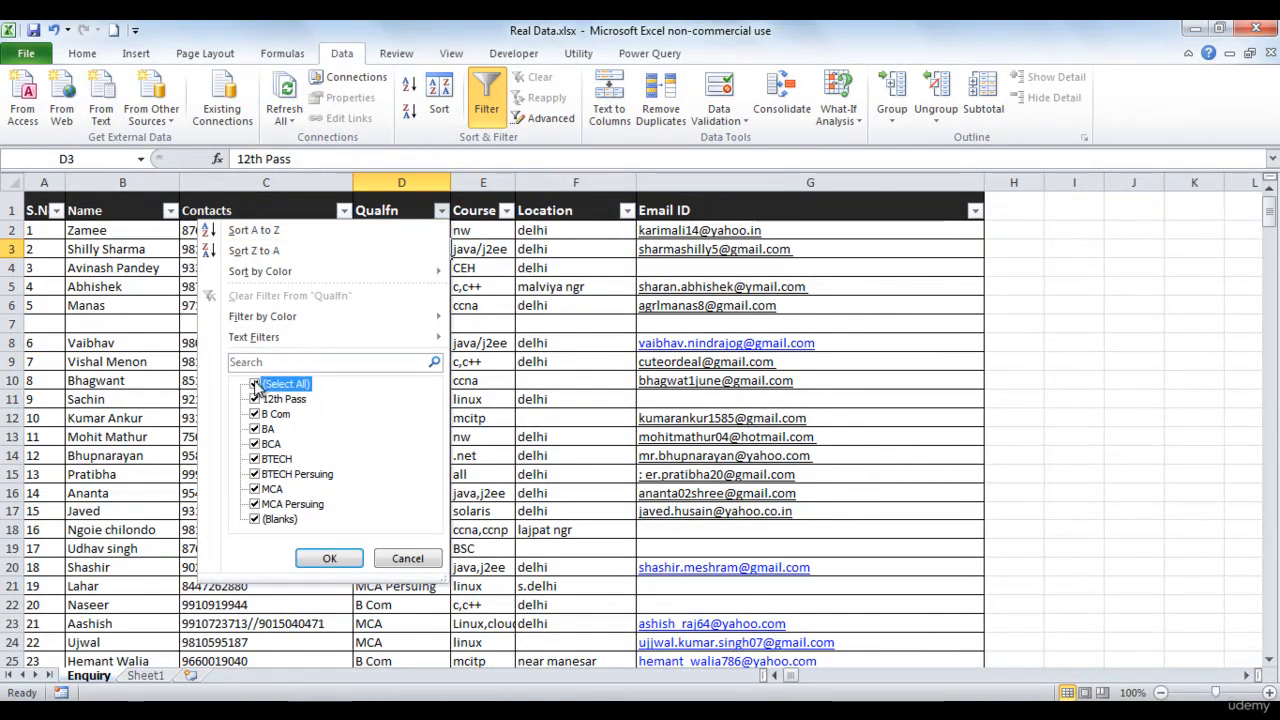
click(256, 489)
click(329, 558)
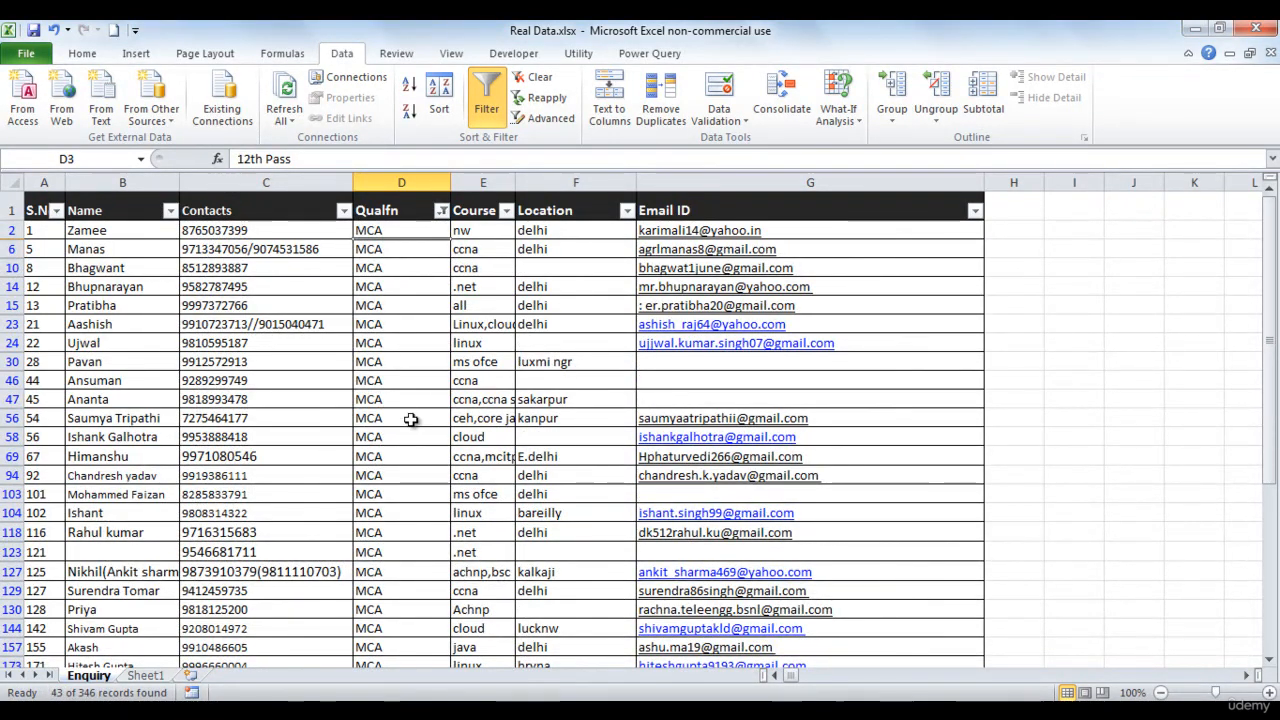
click(441, 211)
click(281, 295)
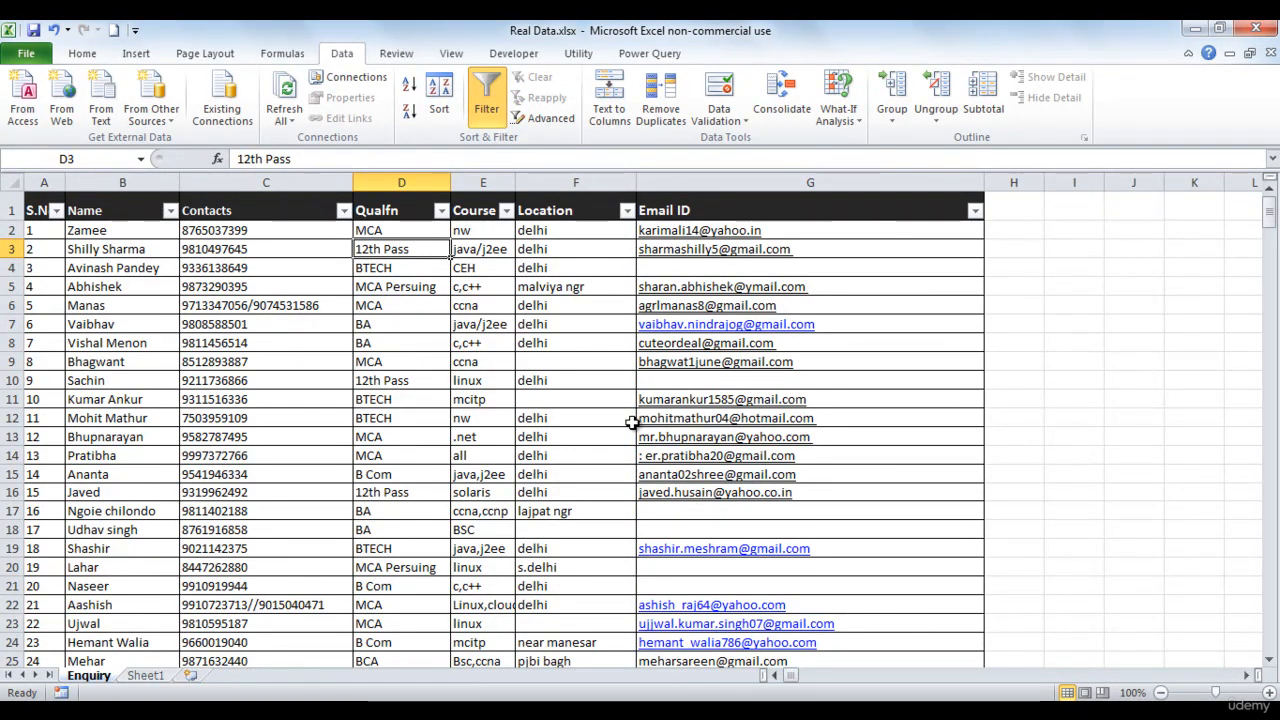
- Examine the colour and text filter options of the Qualfn column and the number filter options of the Contacts column
click(441, 211)
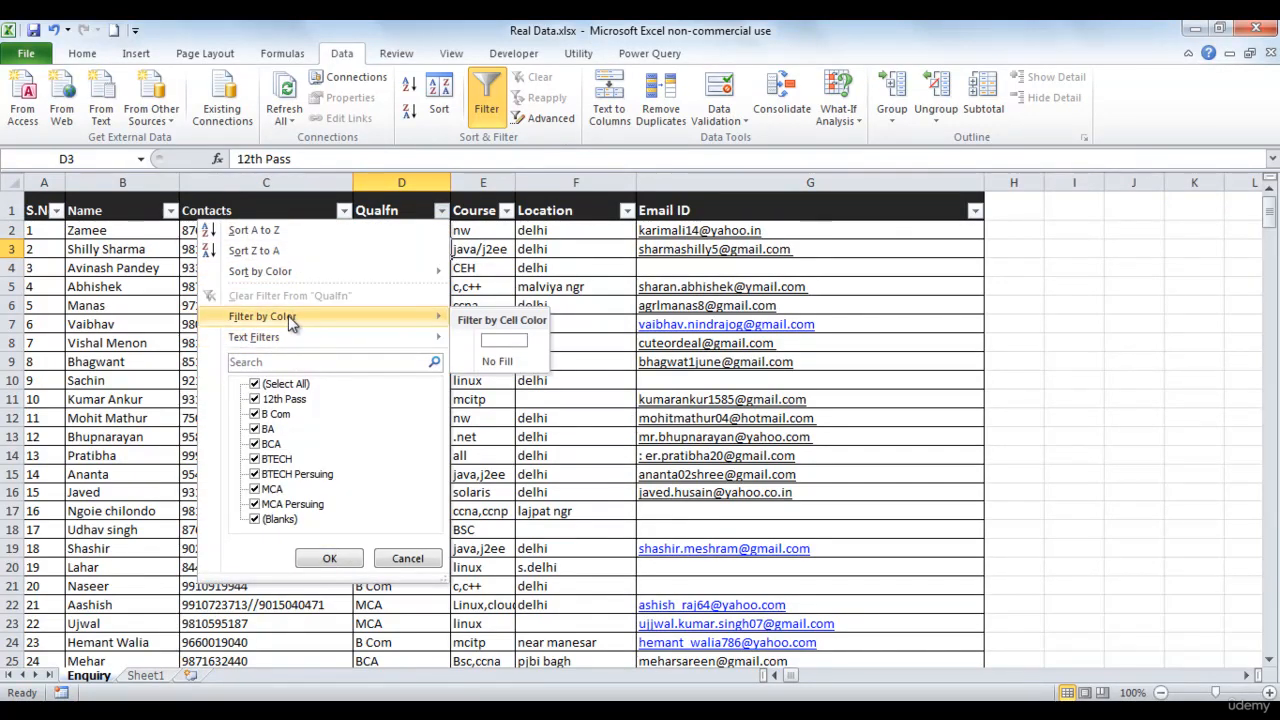
mouse_move(275, 340)
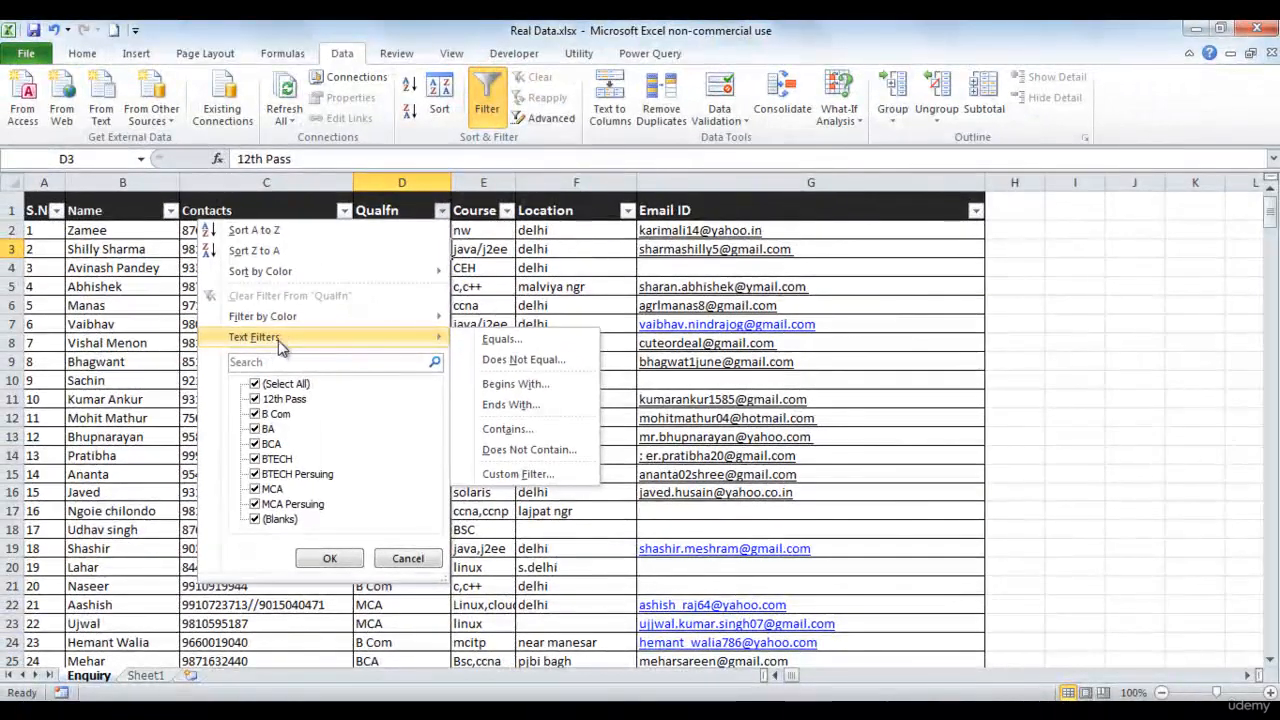
click(477, 300)
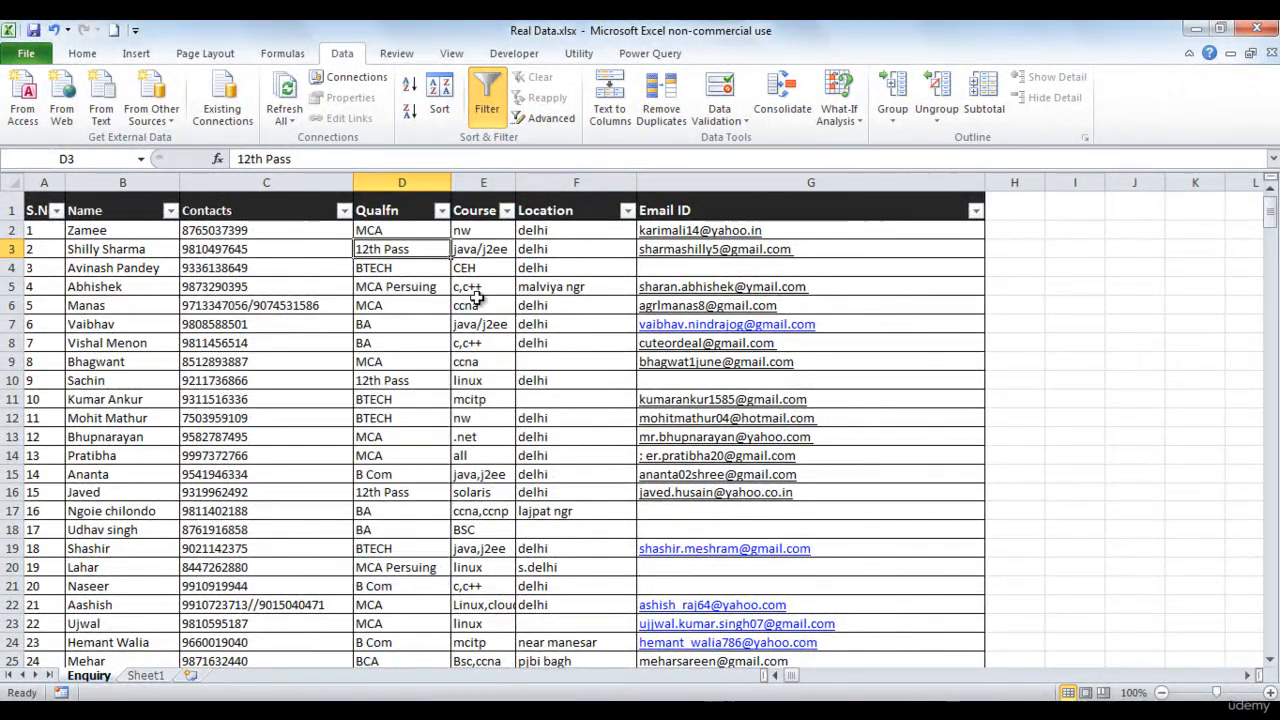
click(344, 212)
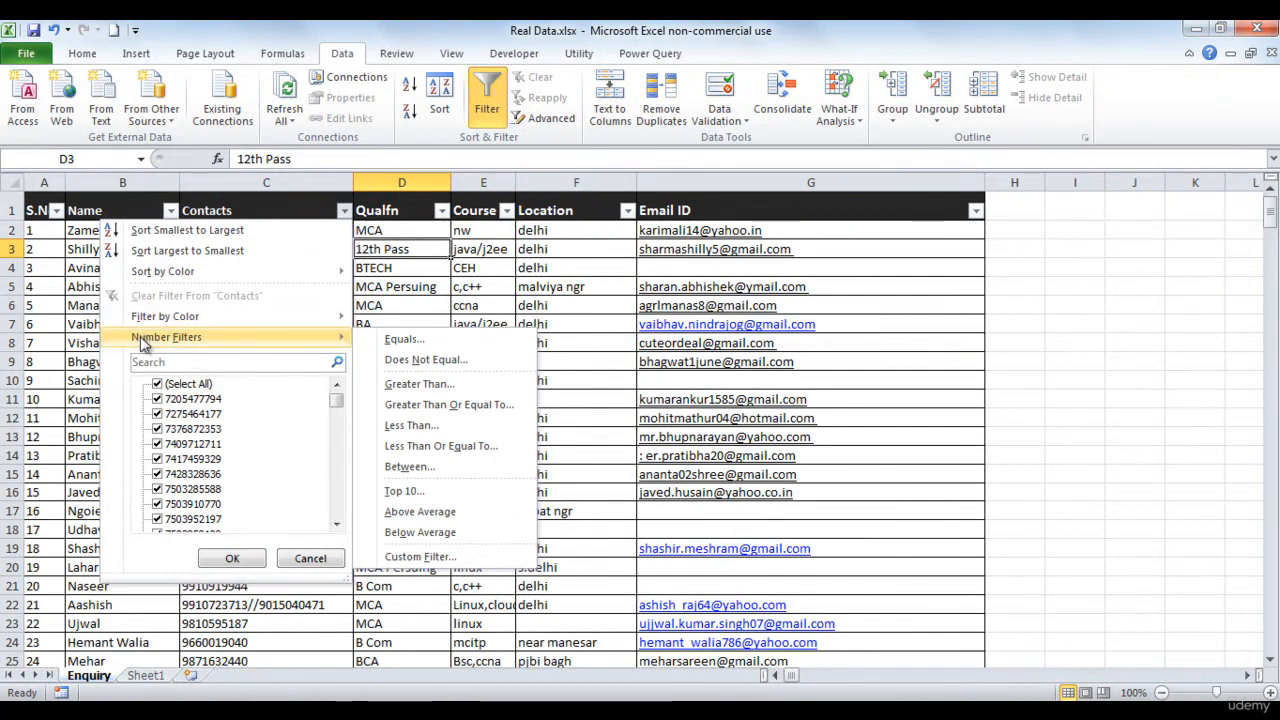
click(452, 250)
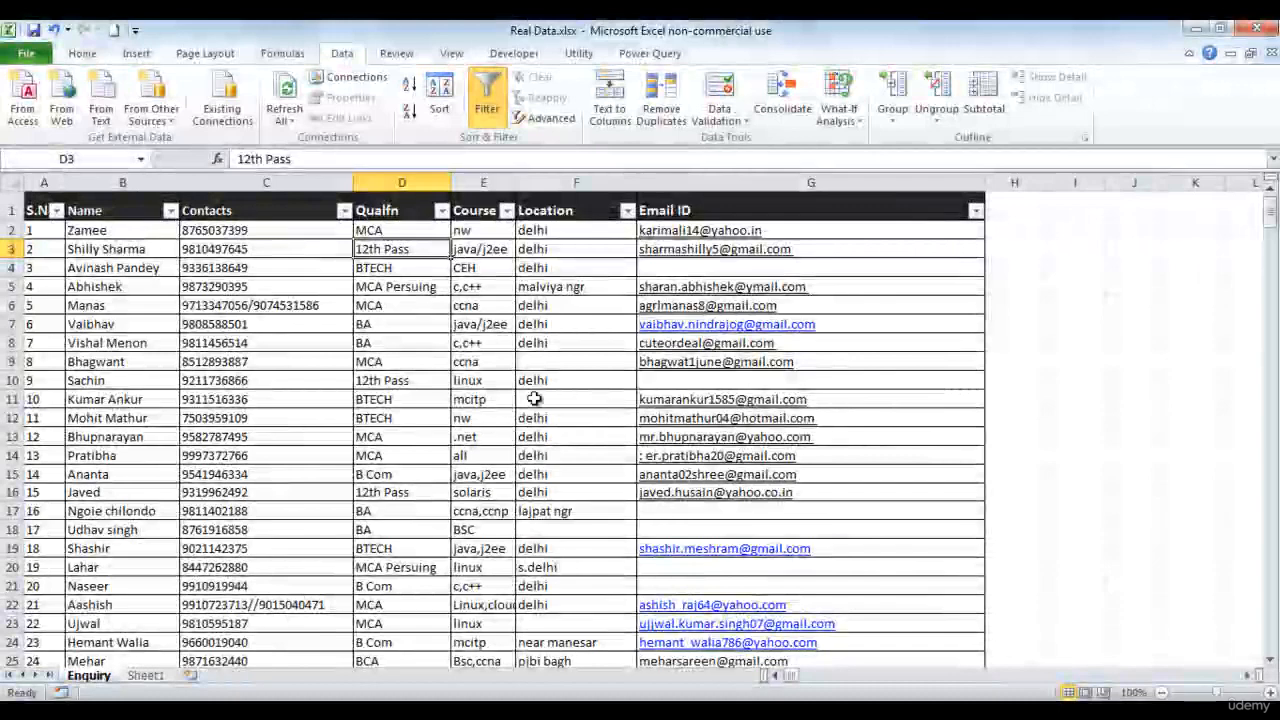
click(443, 212)
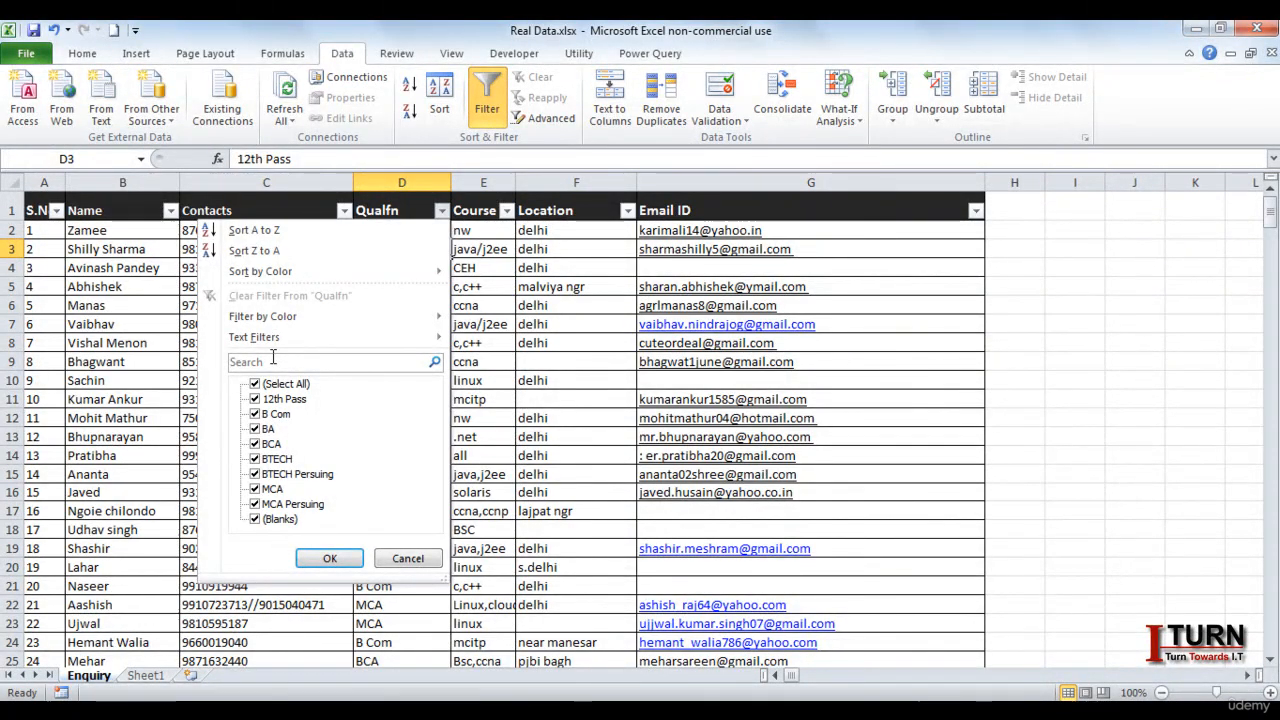
mouse_move(260, 340)
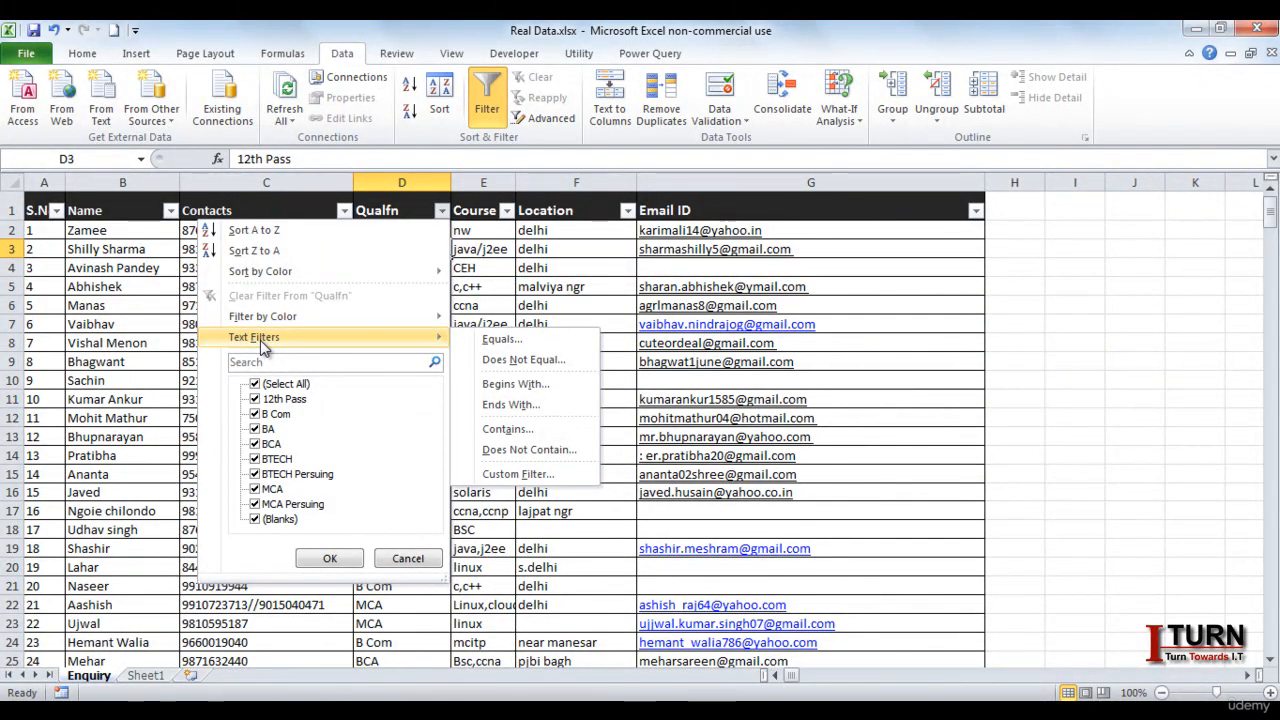
key(Escape)
key(Escape)
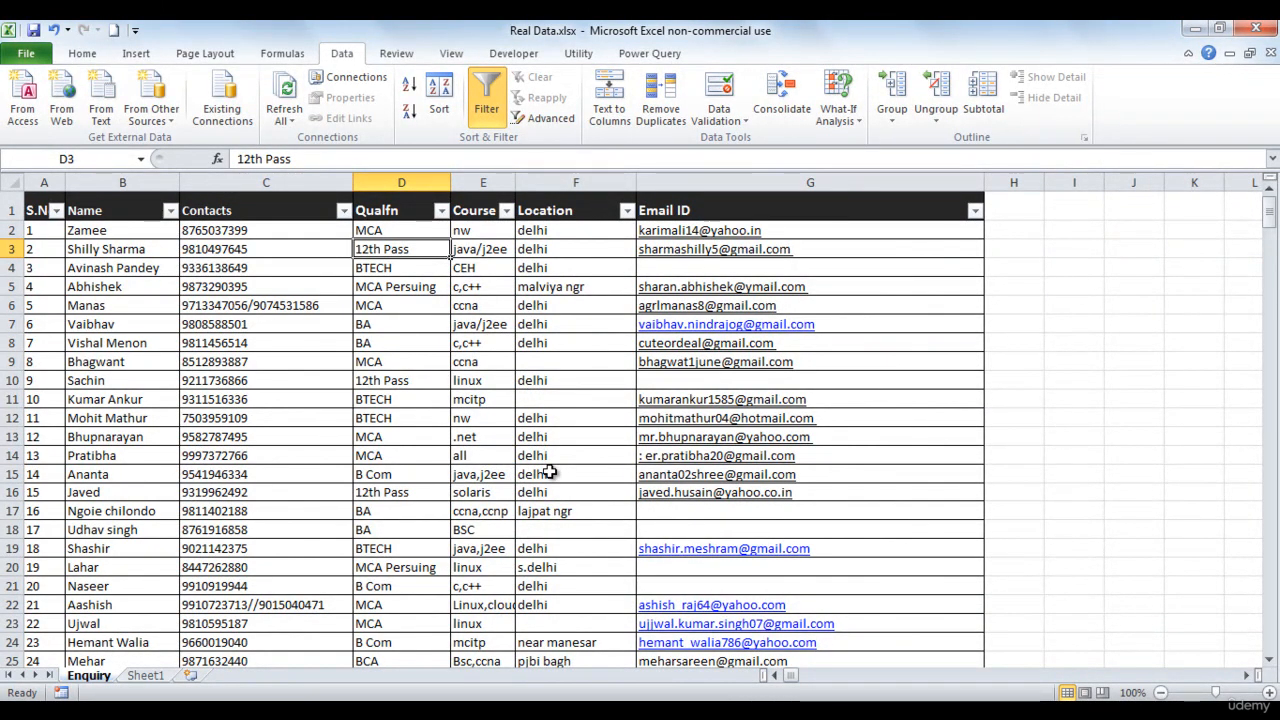
- Apply a text filter to the Qualfn column showing rows where the value equals mca
click(442, 214)
mouse_move(331, 337)
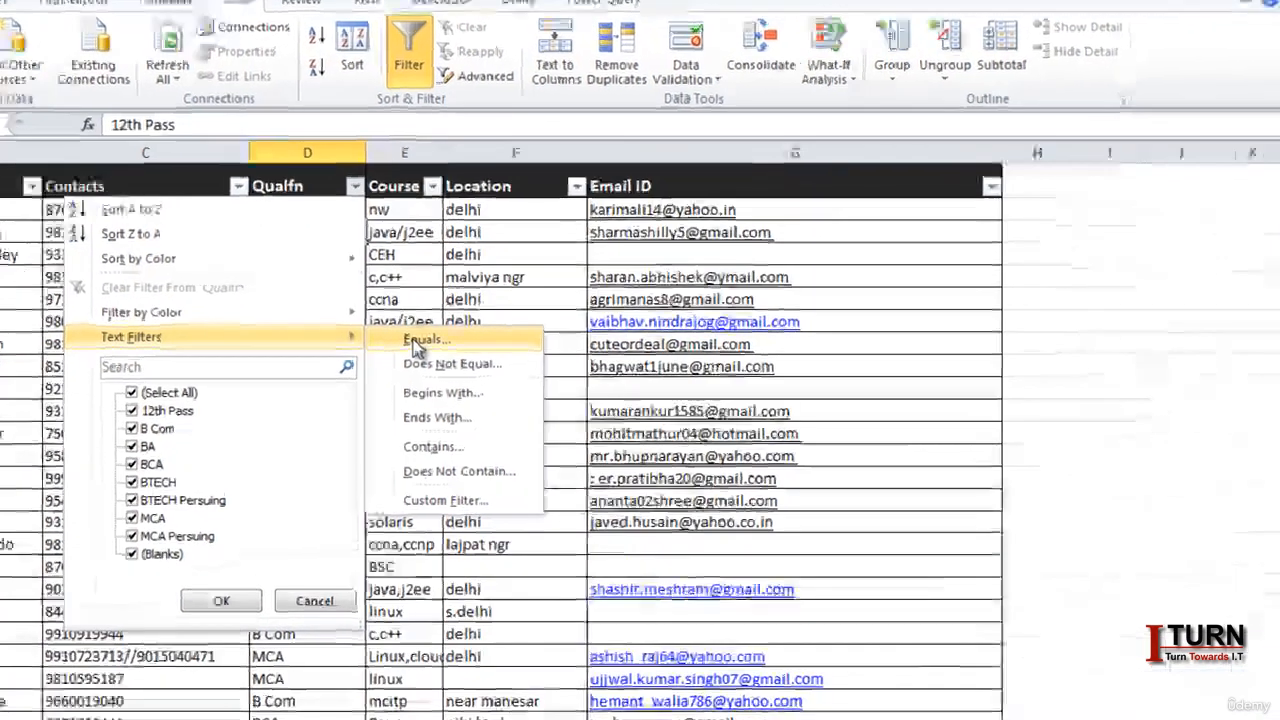
click(492, 340)
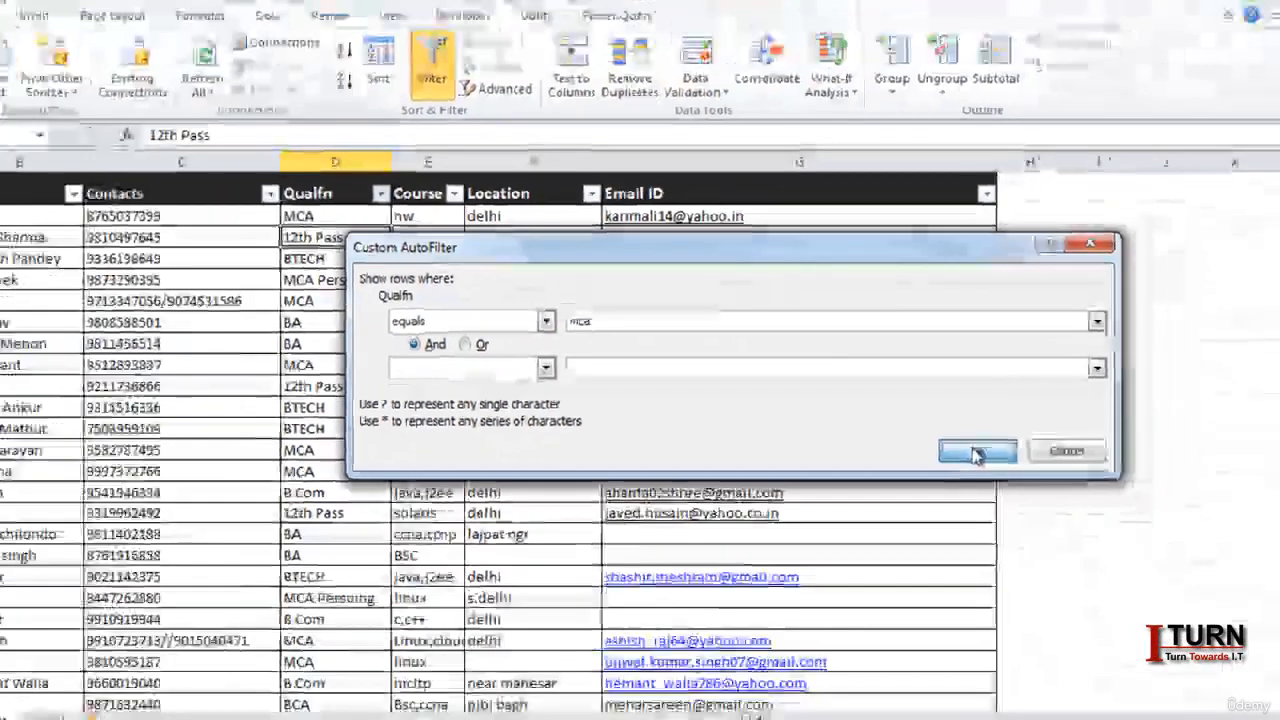
click(1013, 497)
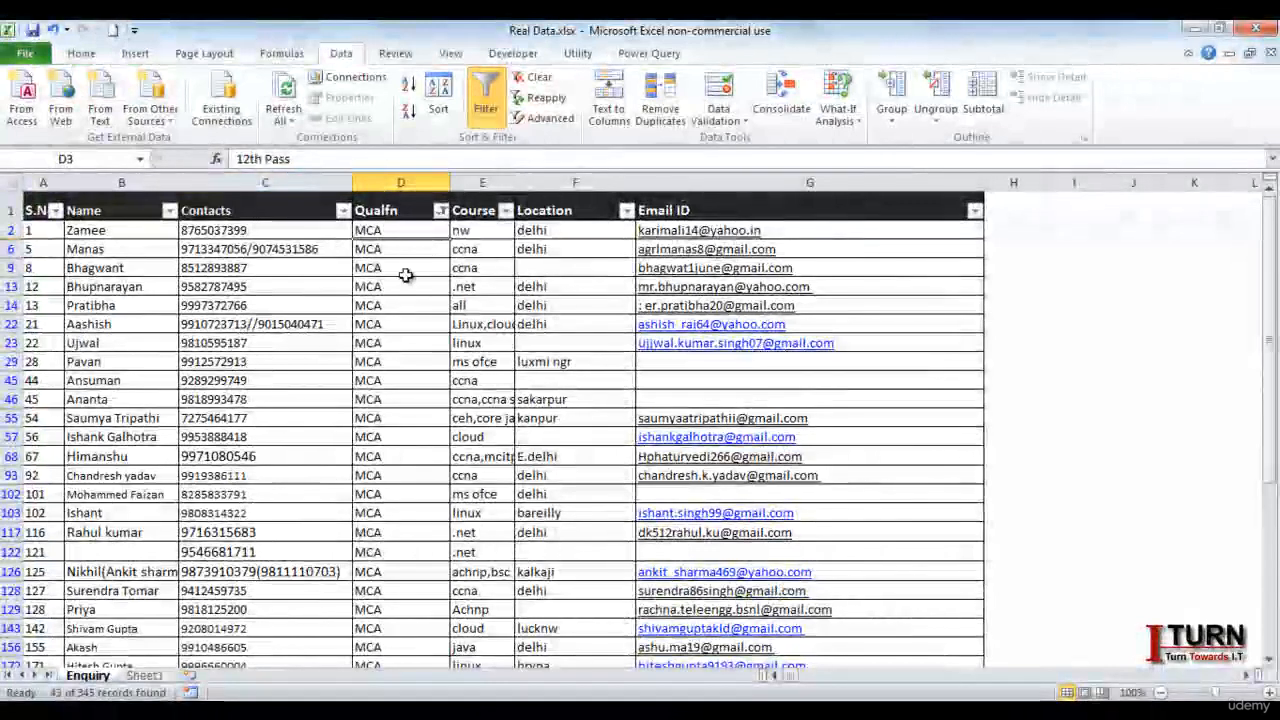
- Change the Qualfn text filter to show rows where the value does not equal mca
click(441, 211)
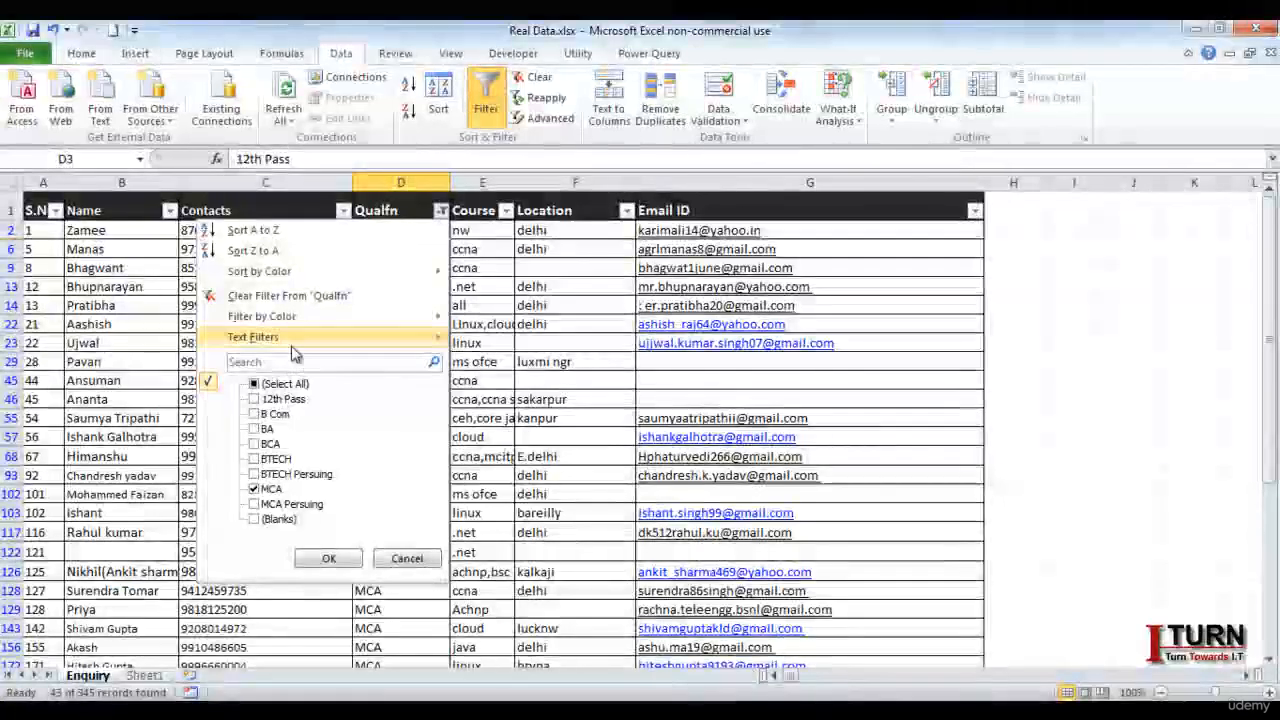
mouse_move(287, 340)
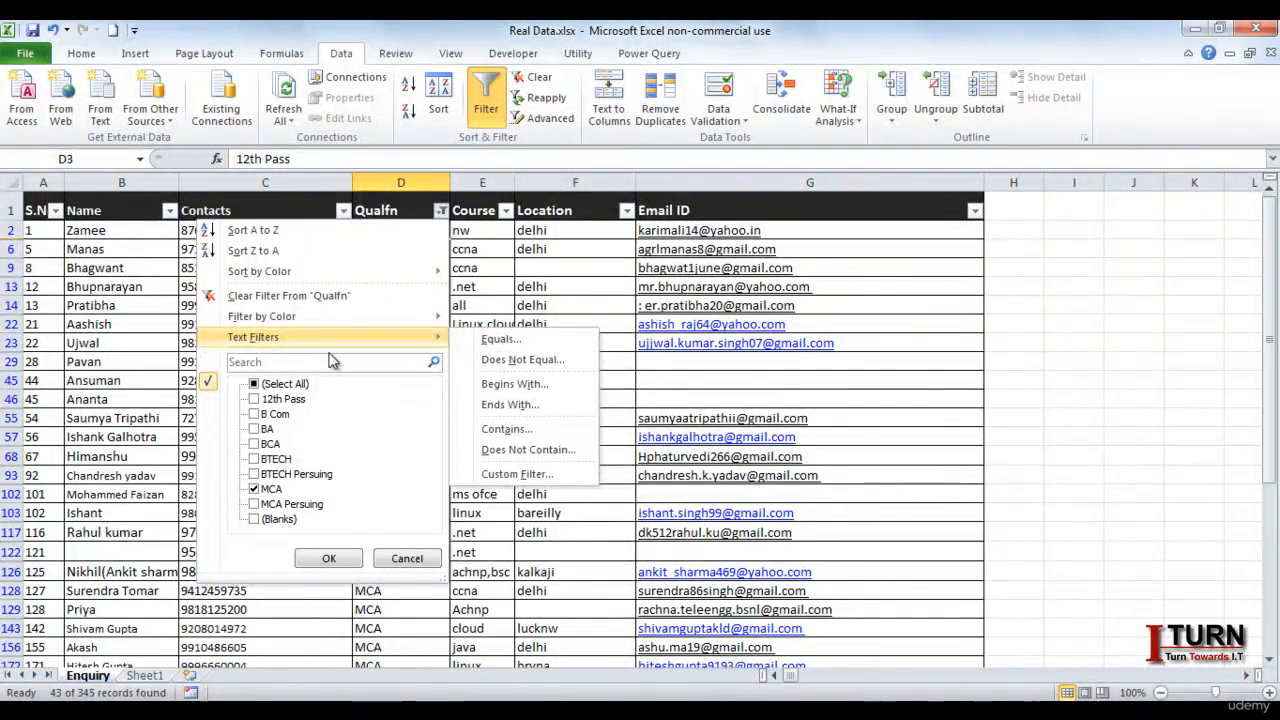
mouse_move(417, 337)
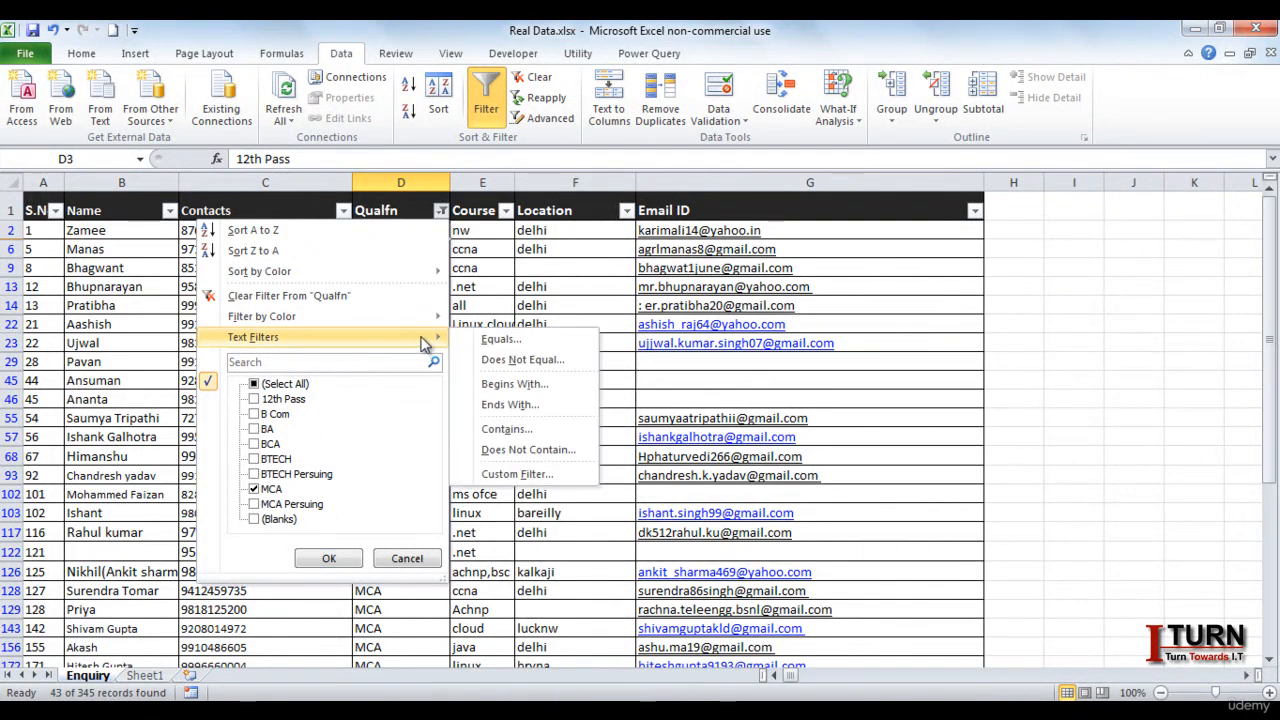
click(490, 362)
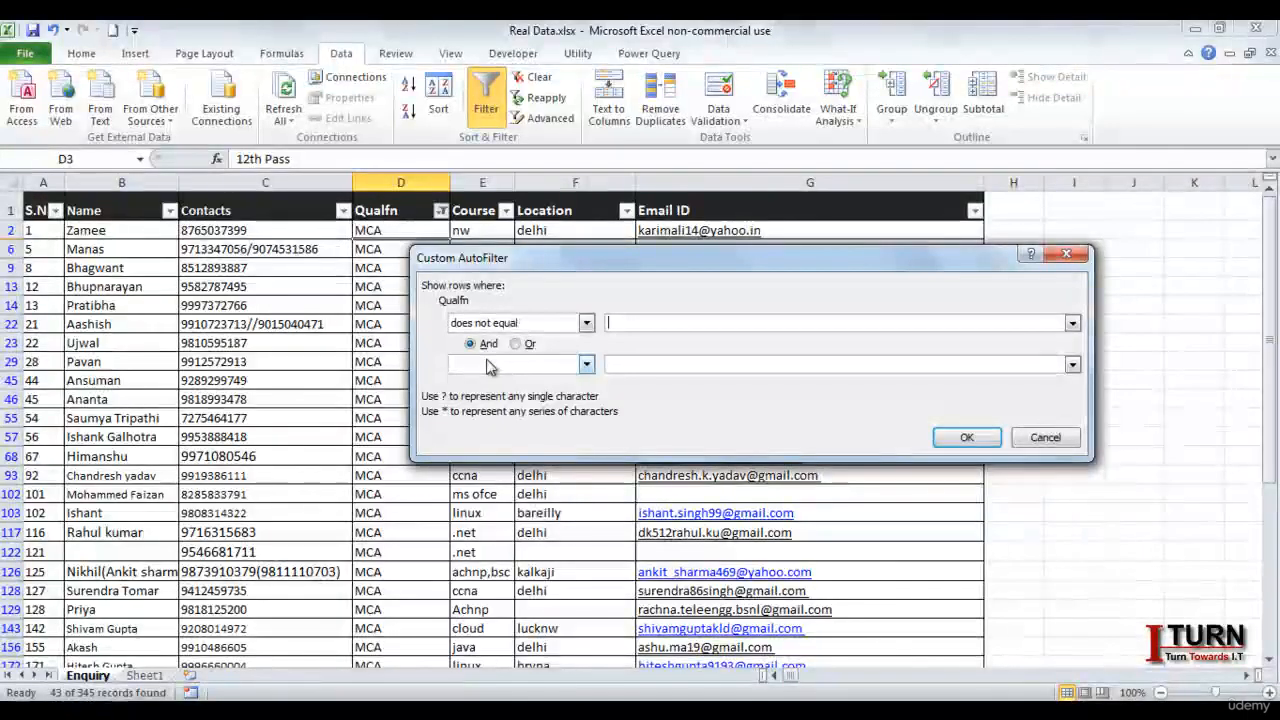
text(mca)
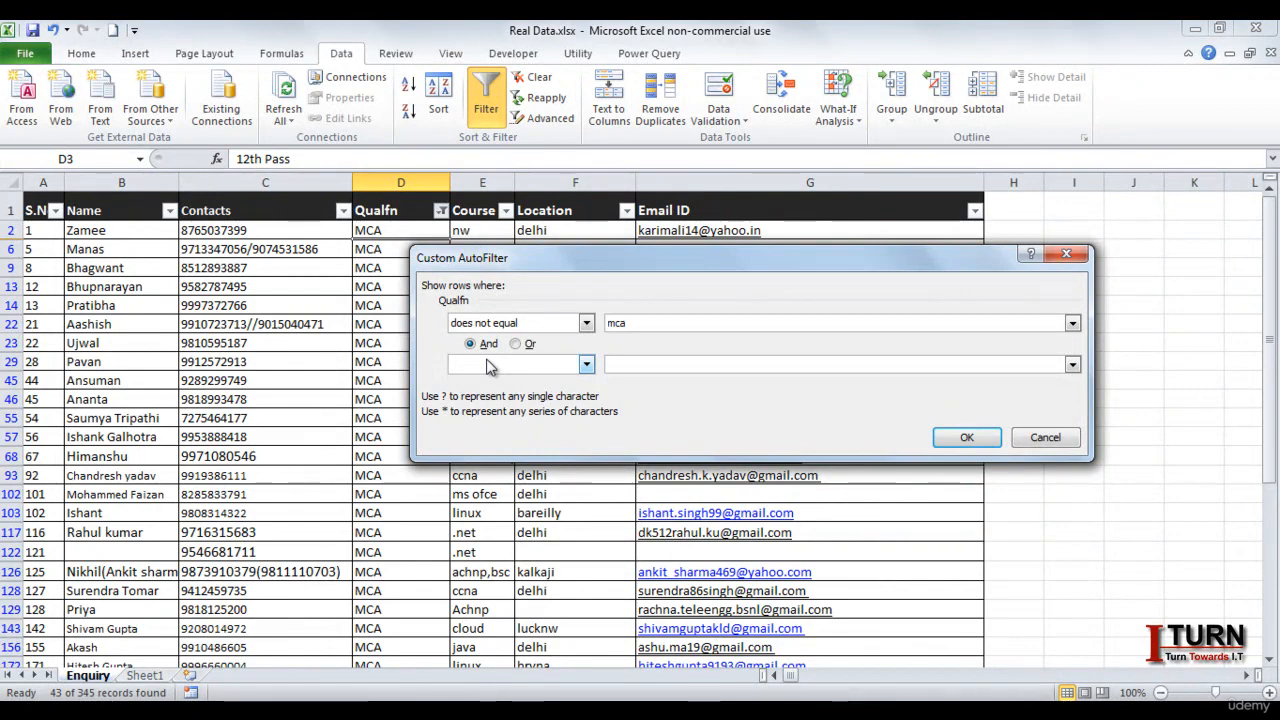
click(966, 437)
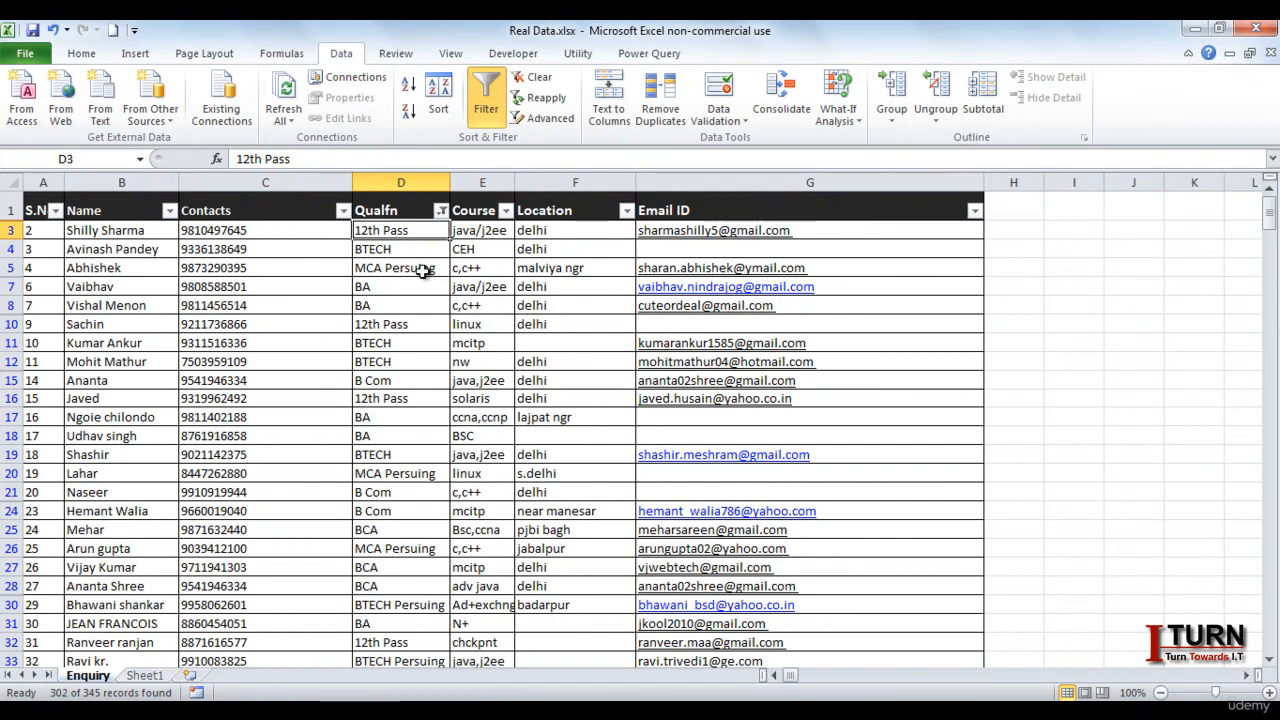
- Change the Qualfn text filter to show every row whose qualification contains mca
click(443, 216)
mouse_move(360, 338)
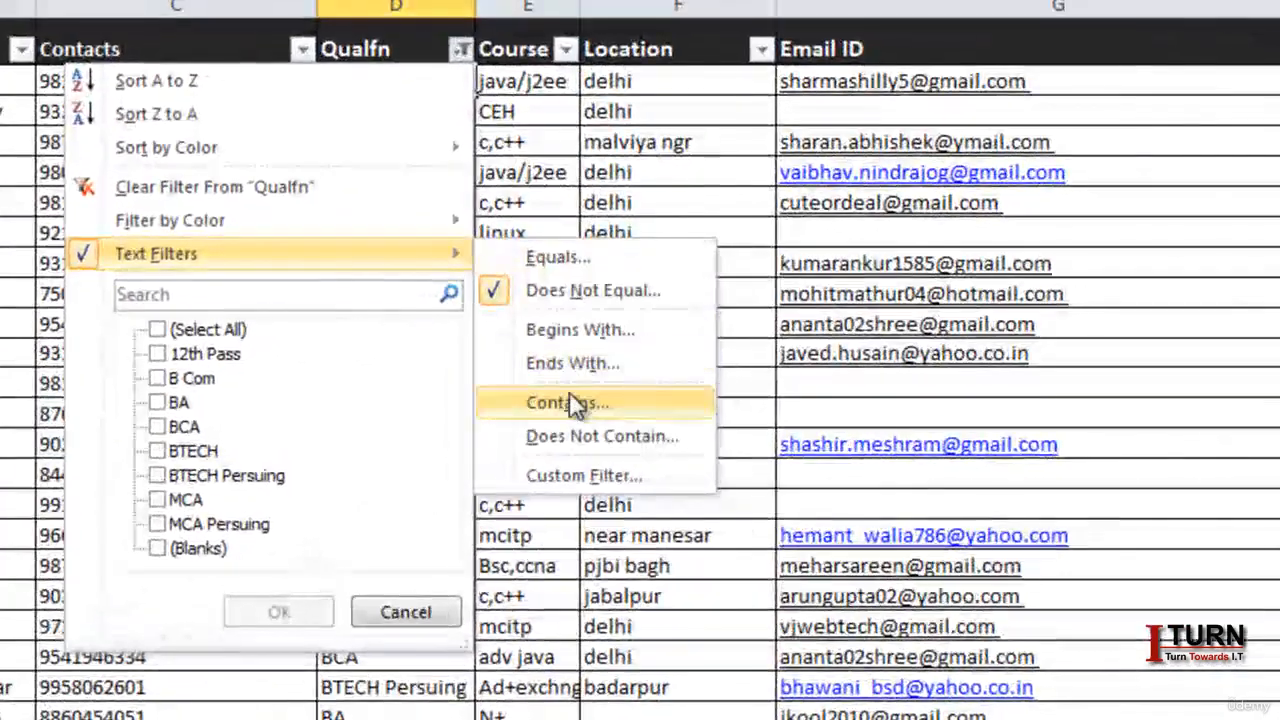
click(569, 402)
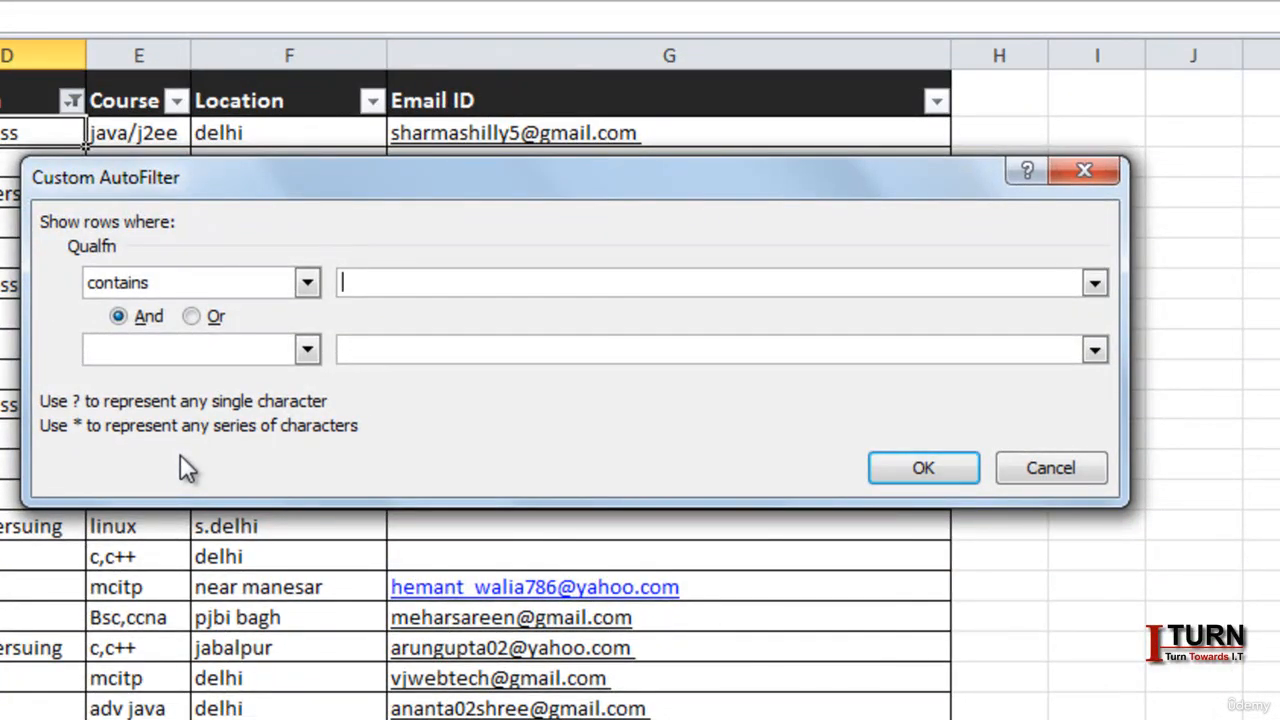
text(mca)
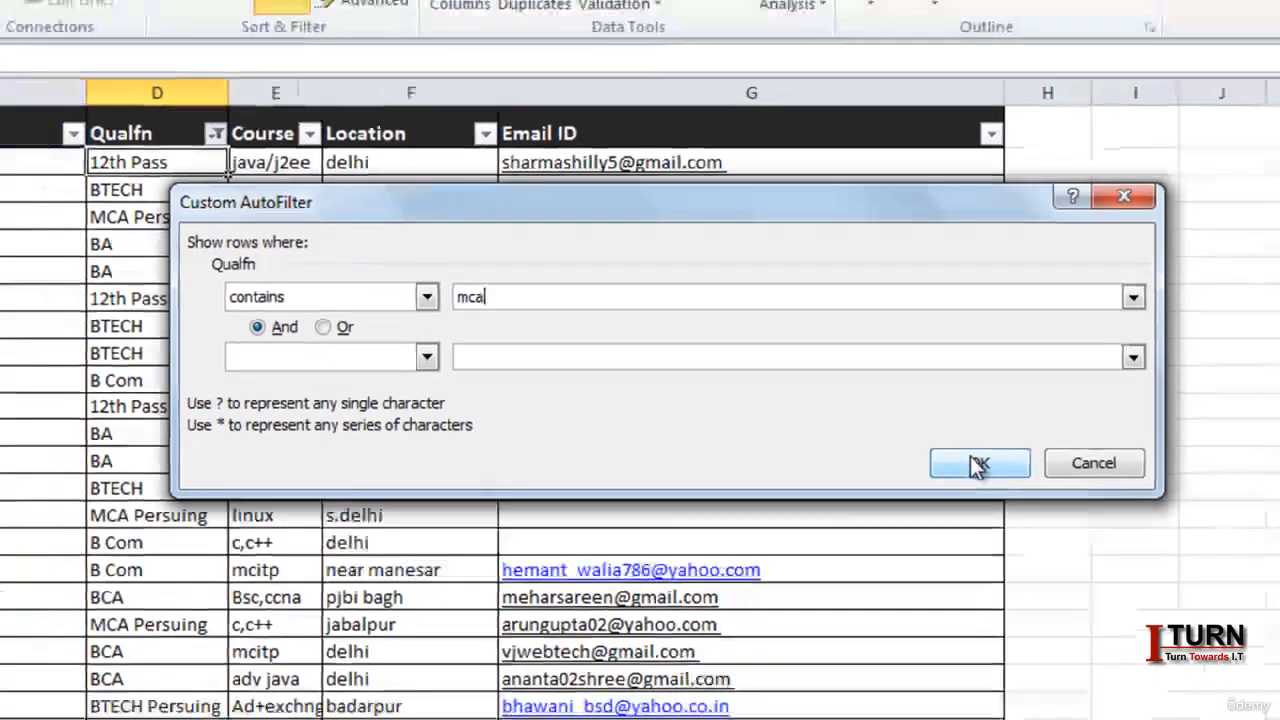
click(945, 470)
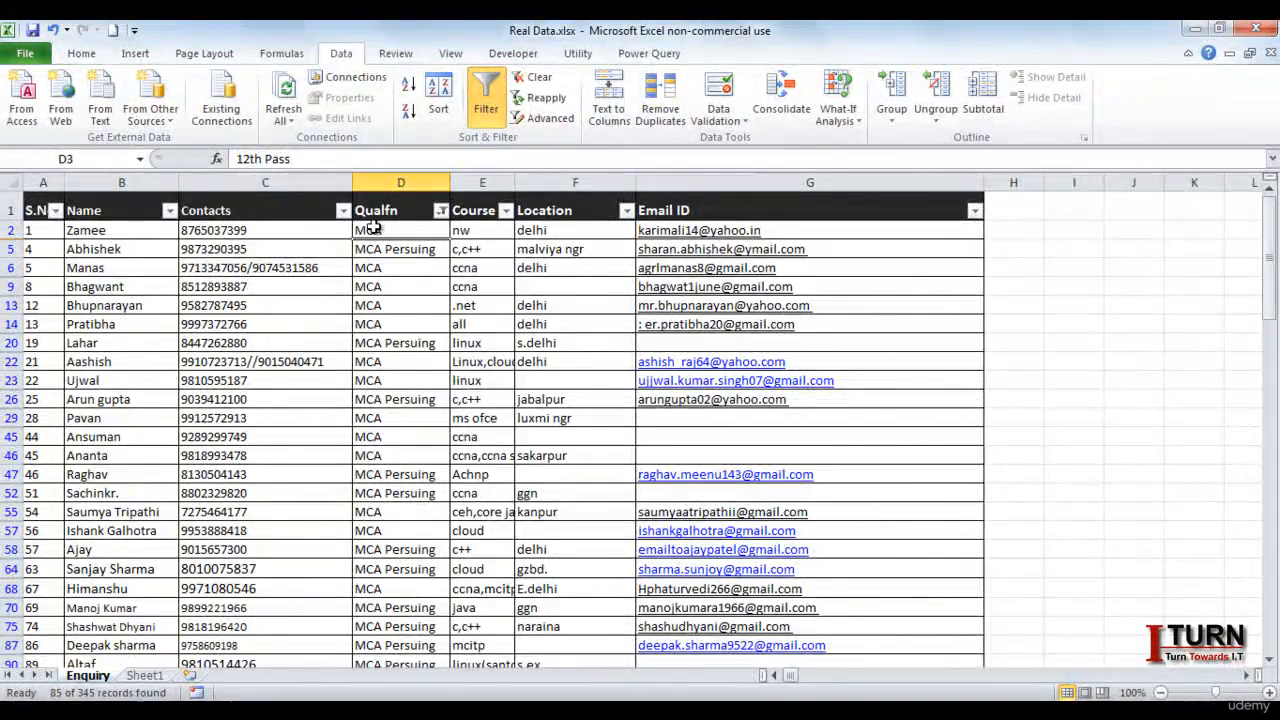
- Clear the Qualfn filter and show only the rows whose Email ID contains yahoo
click(440, 212)
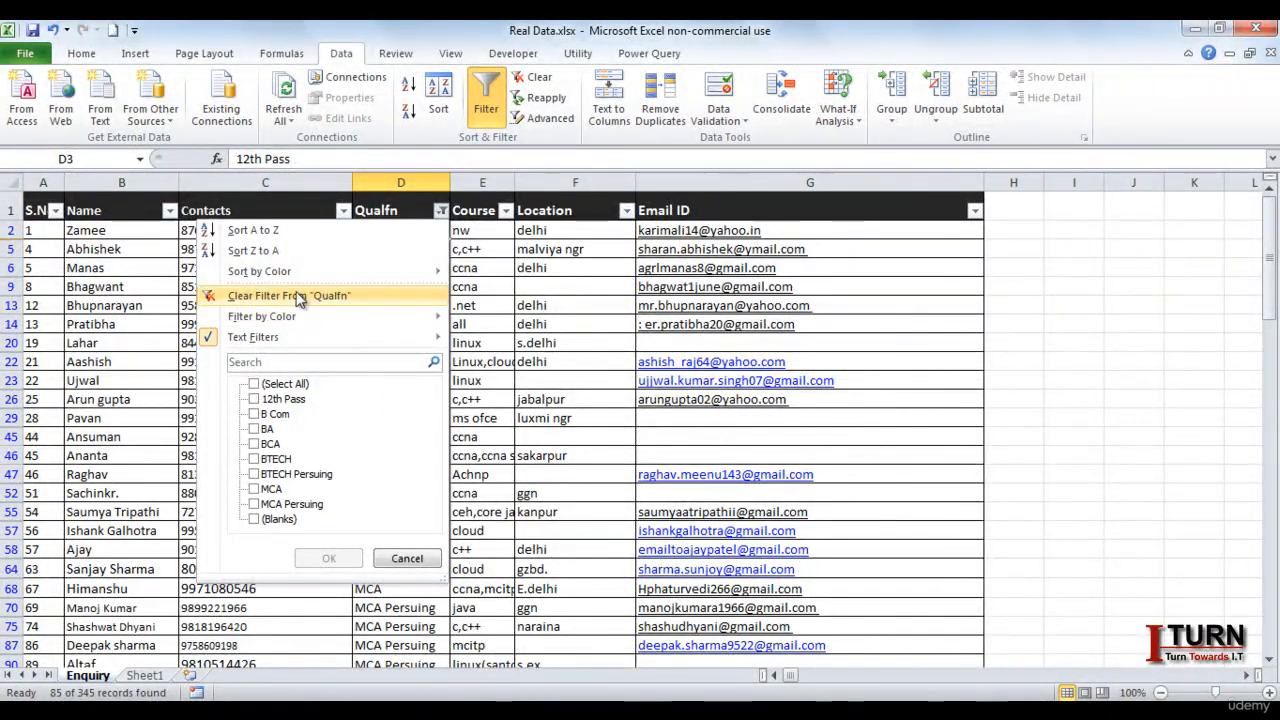
click(300, 296)
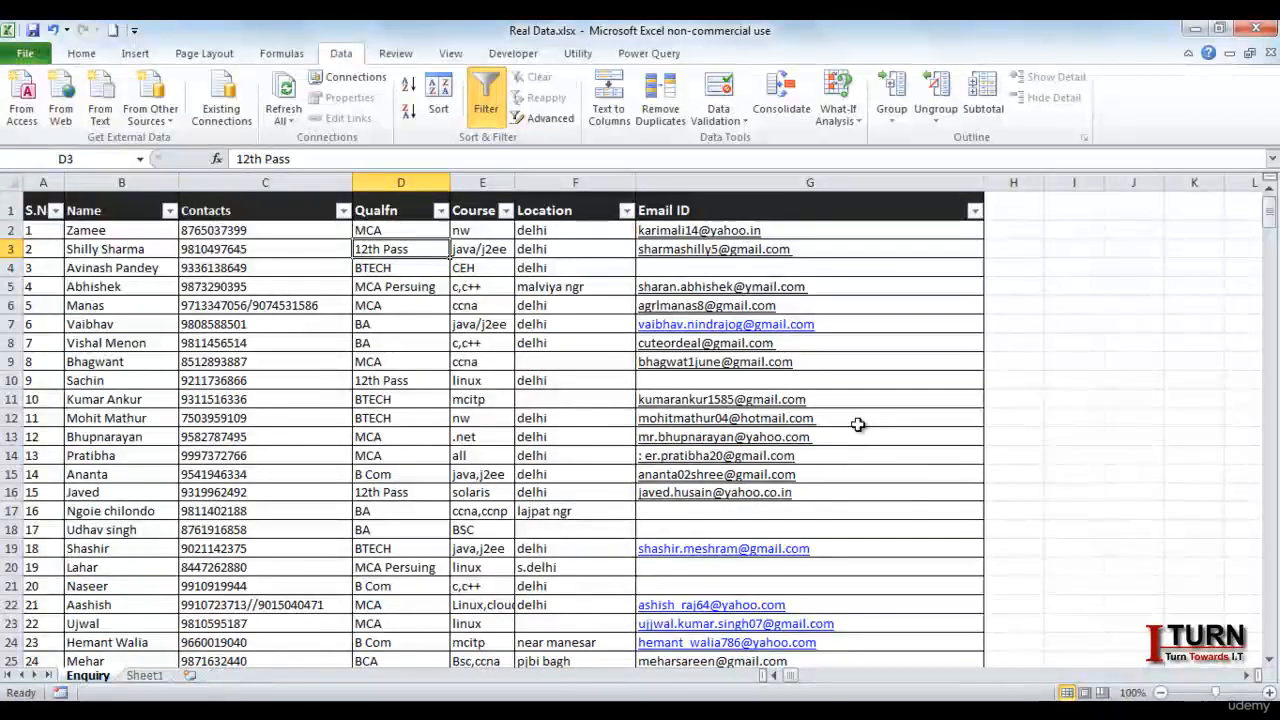
click(974, 212)
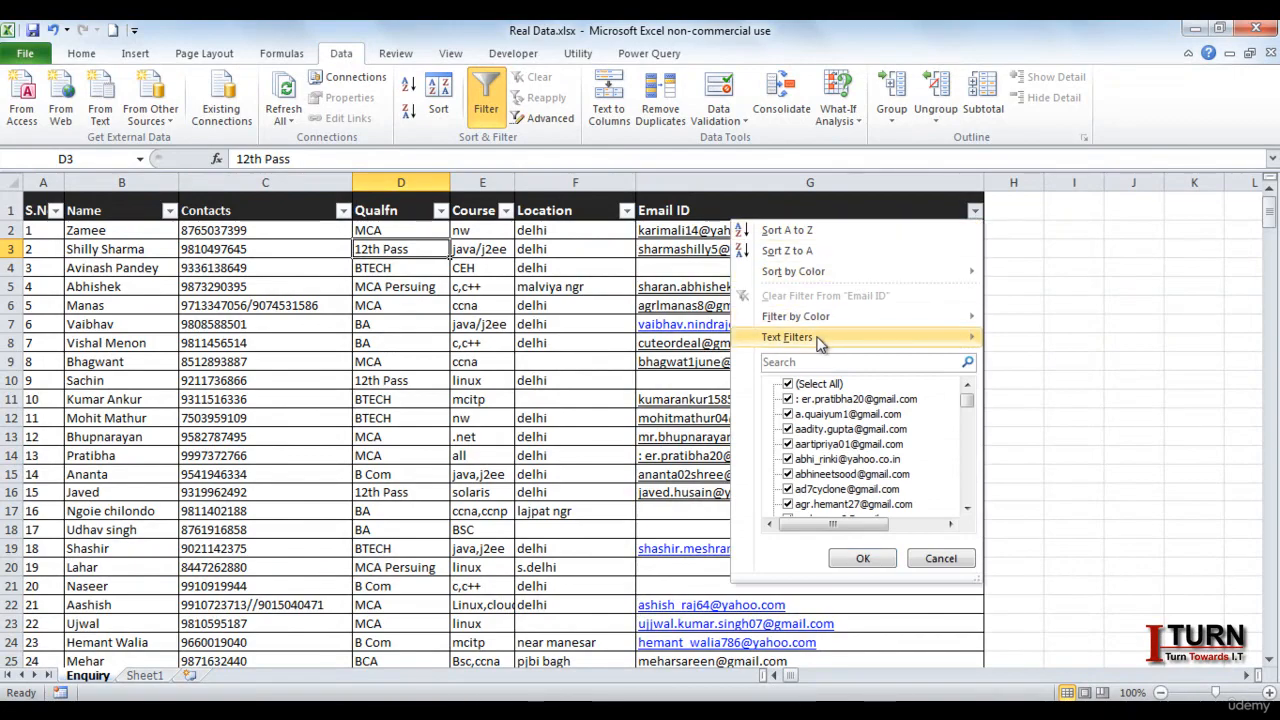
mouse_move(790, 337)
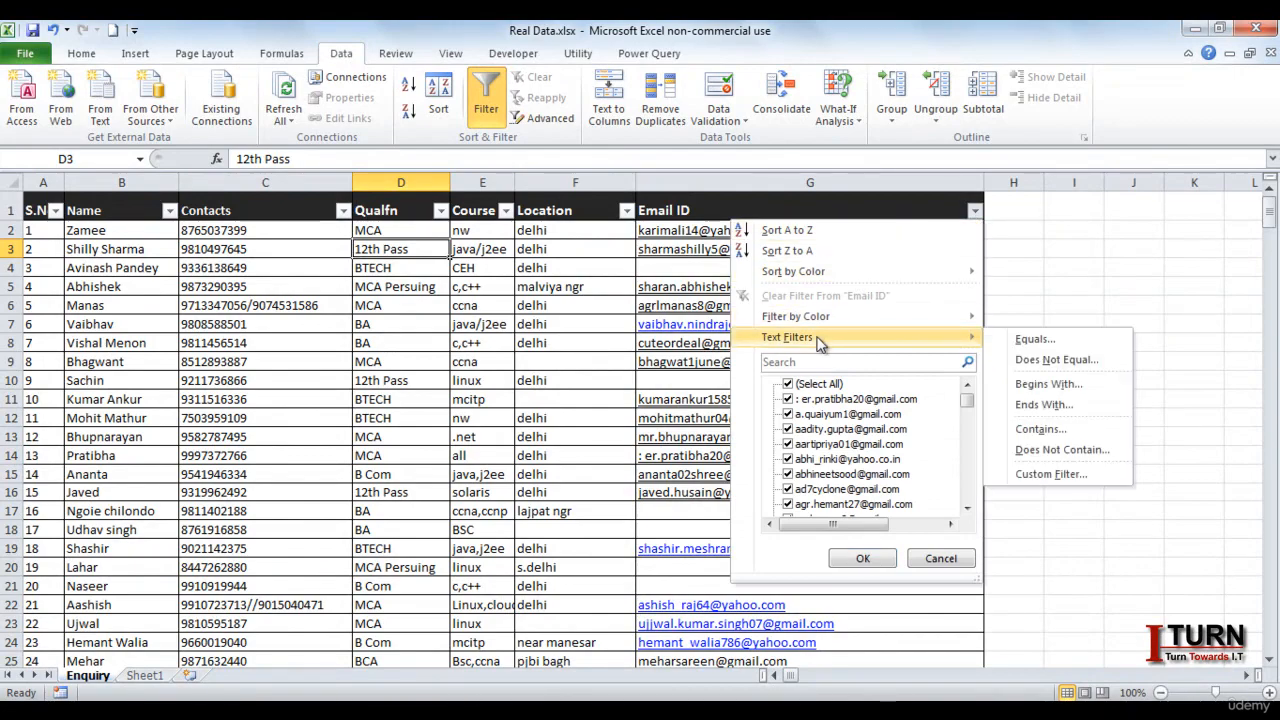
click(1040, 429)
text(yahoo)
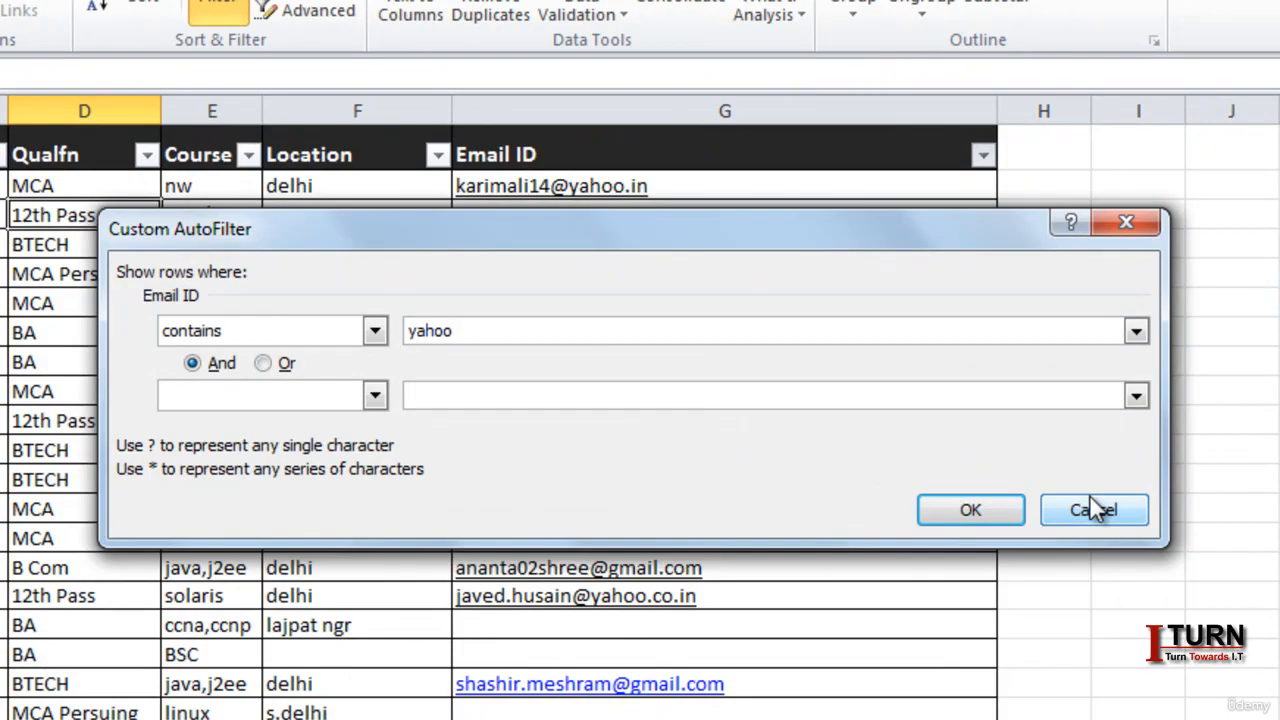
key(Return)
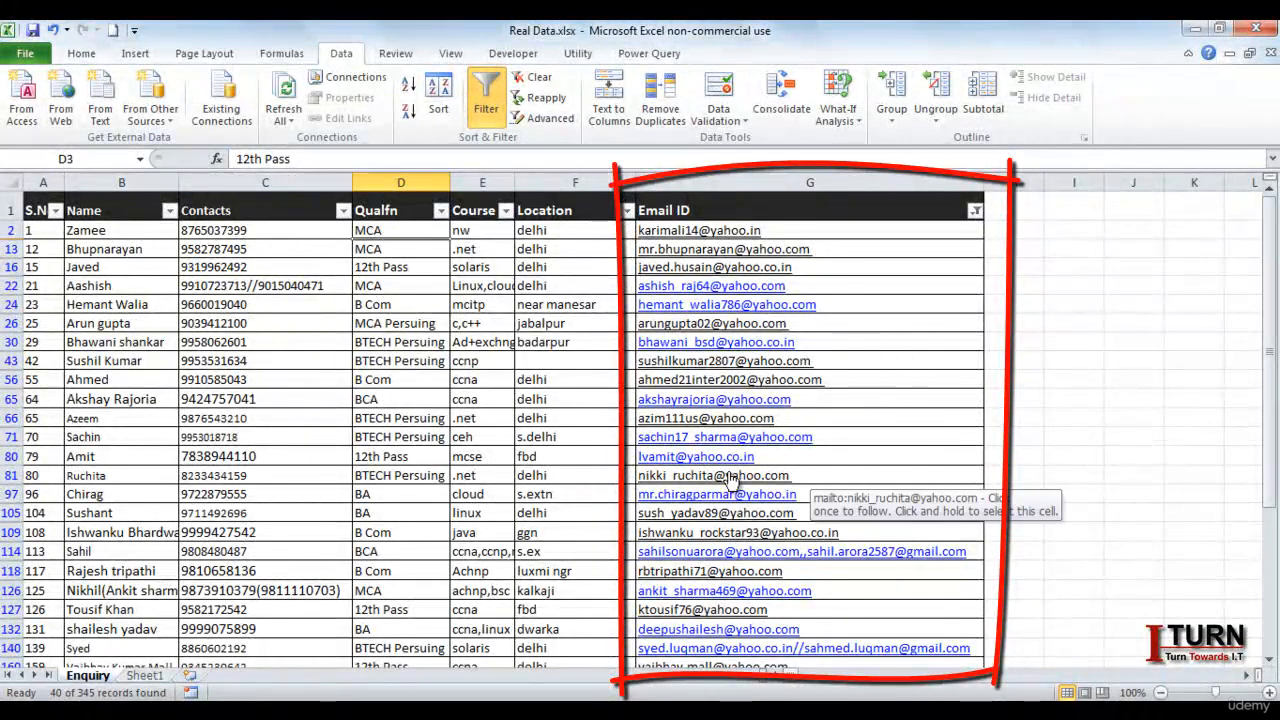
- Clear the Email ID filter and show only the rows whose Qualfn value does not contain mca
click(975, 215)
click(806, 296)
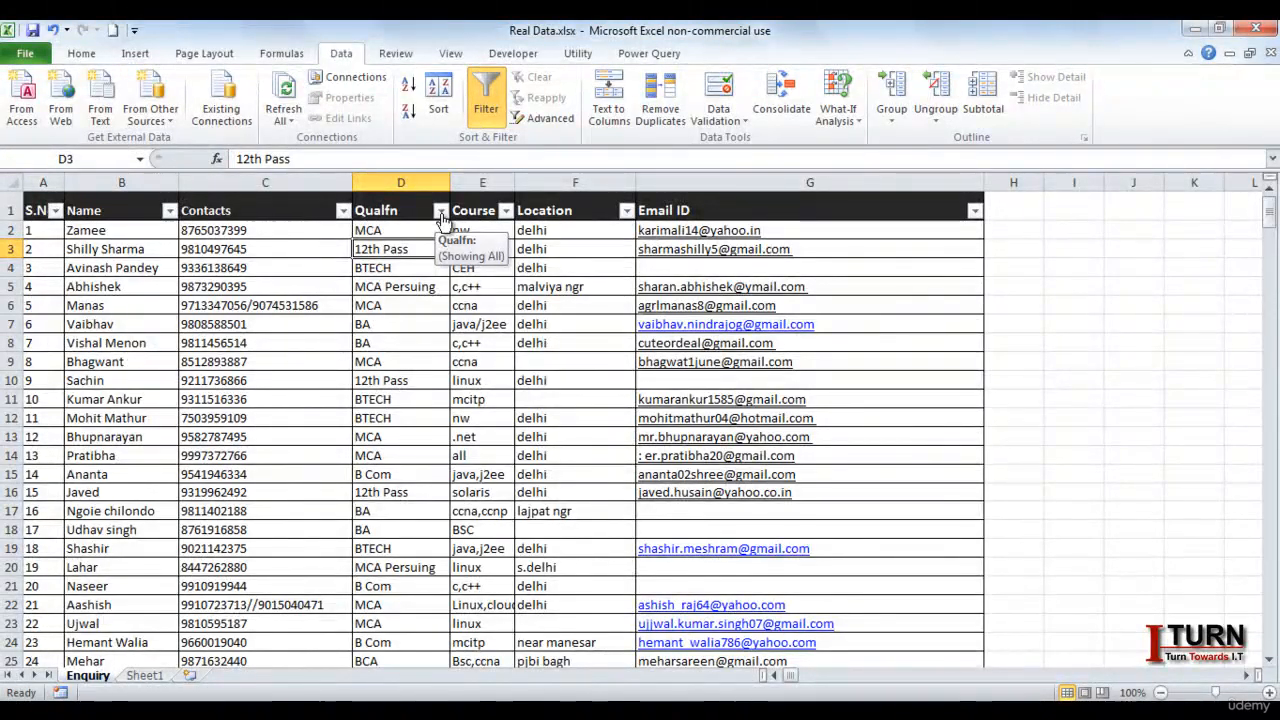
click(441, 213)
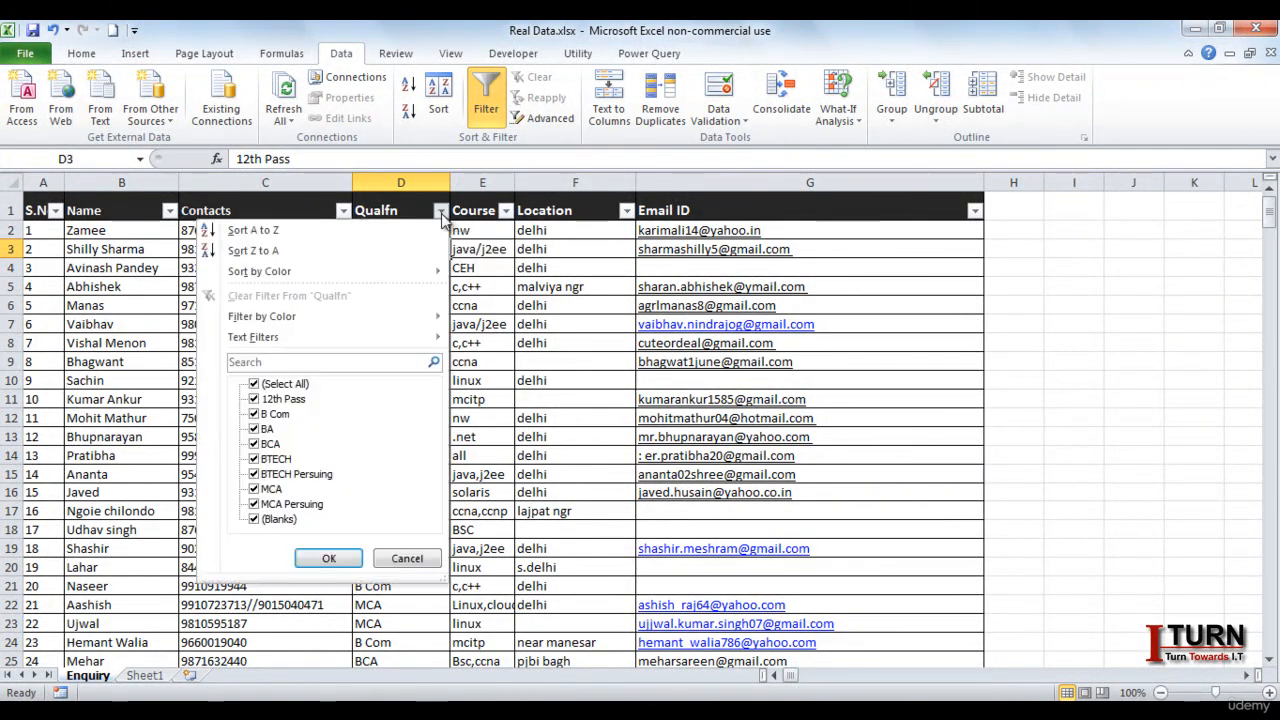
mouse_move(322, 337)
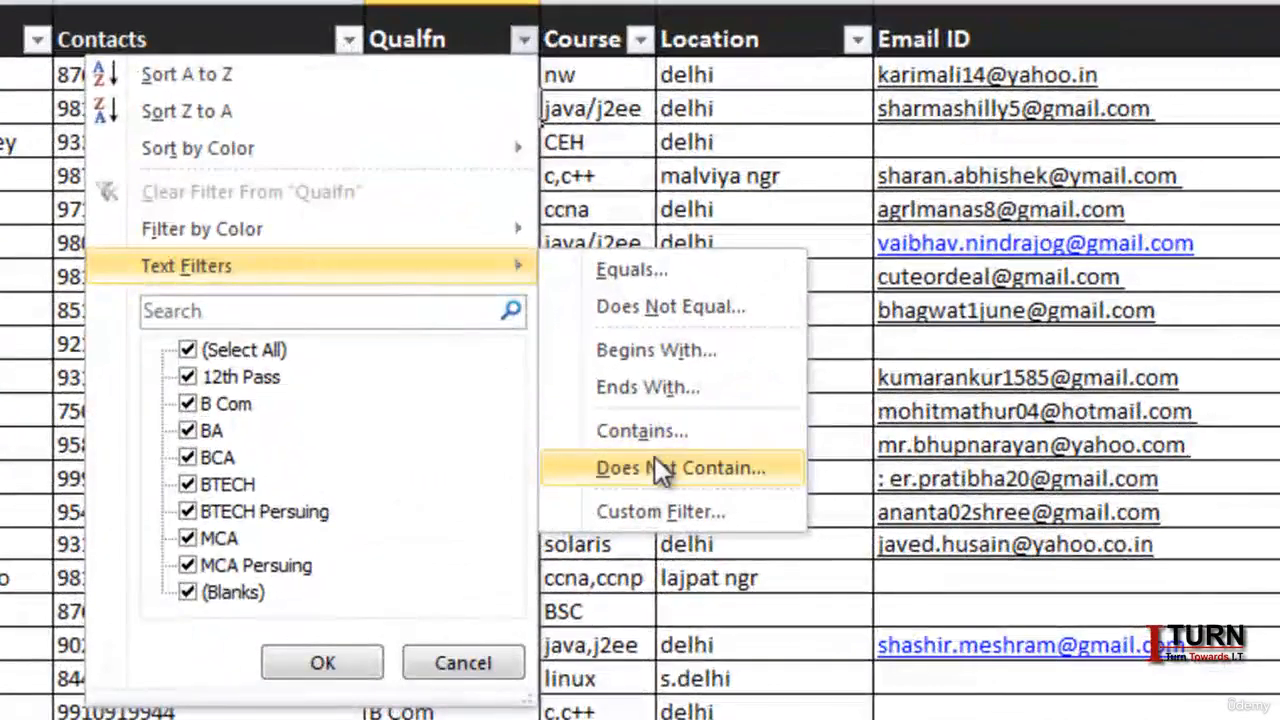
click(658, 467)
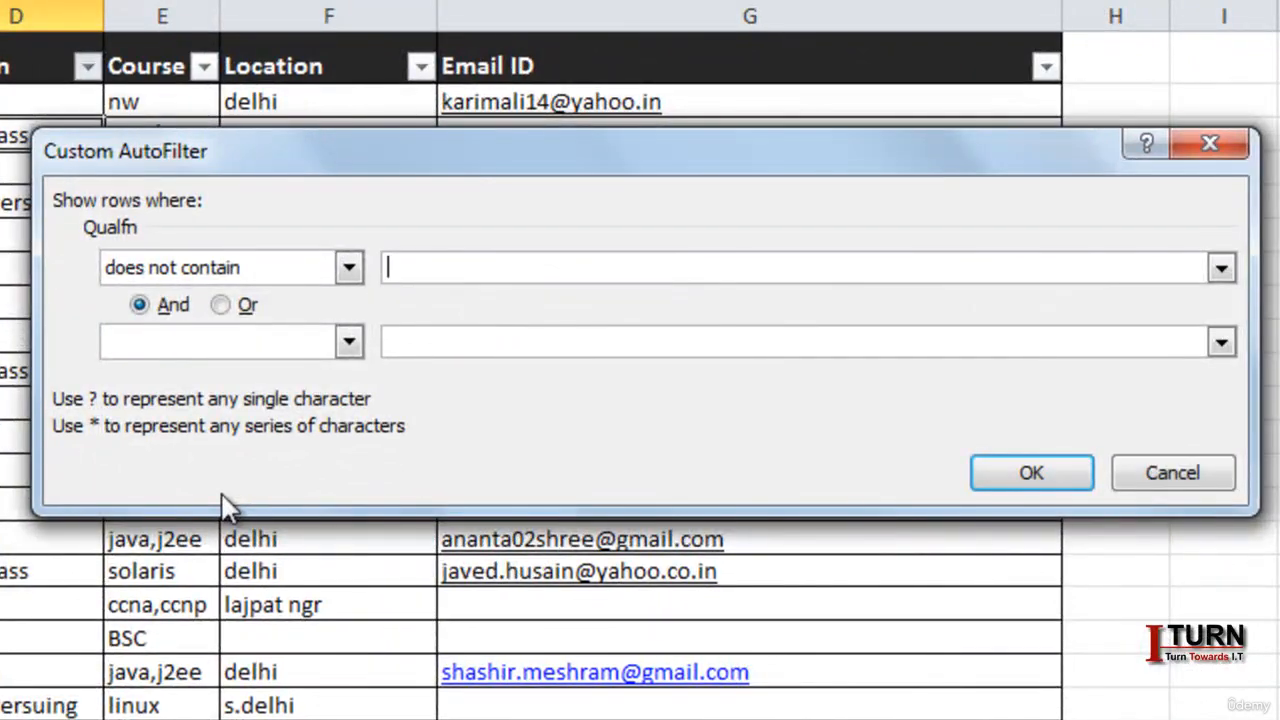
key(Return)
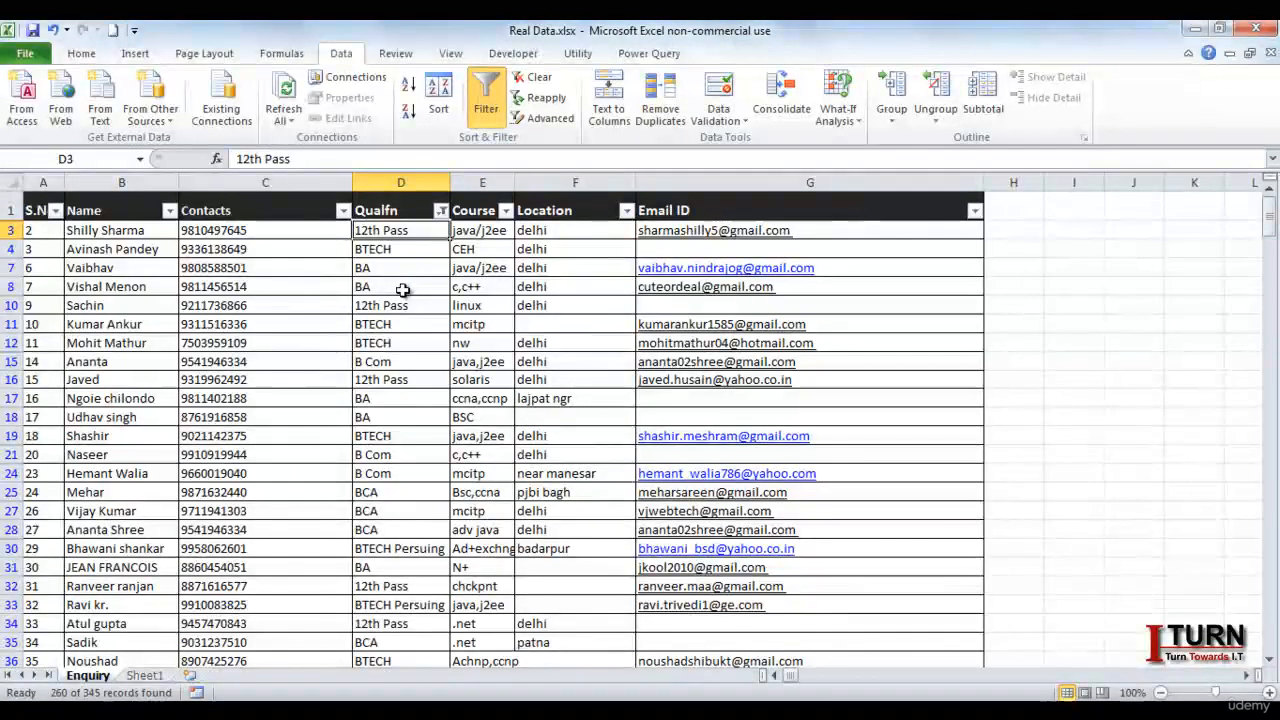
- Clear the filter from the Qualfn column so all enquiry rows are shown
click(440, 214)
click(324, 296)
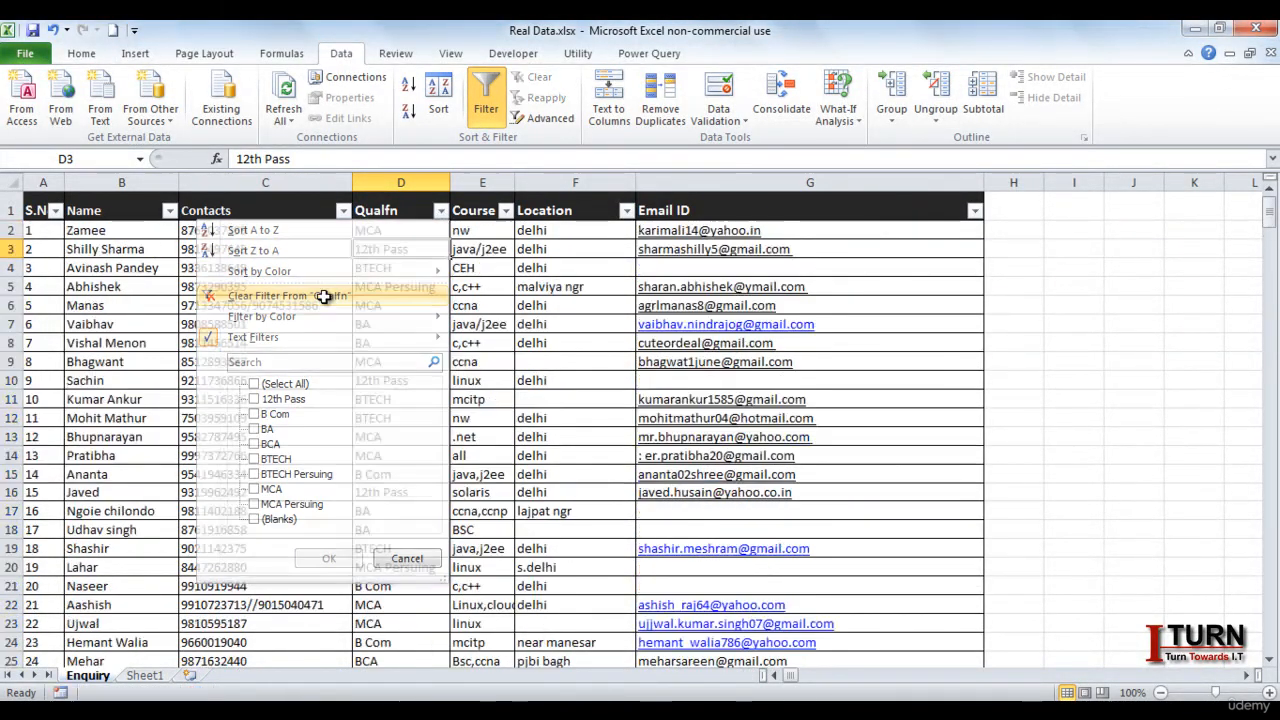
click(440, 212)
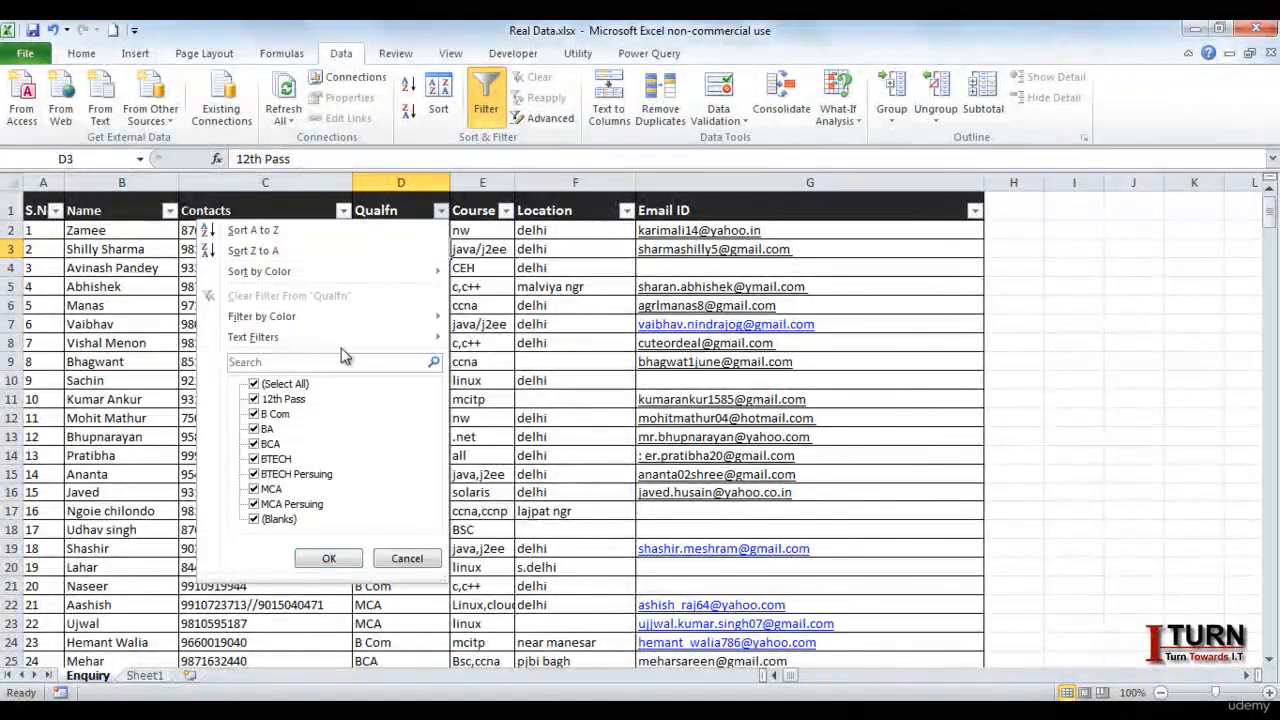
mouse_move(340, 340)
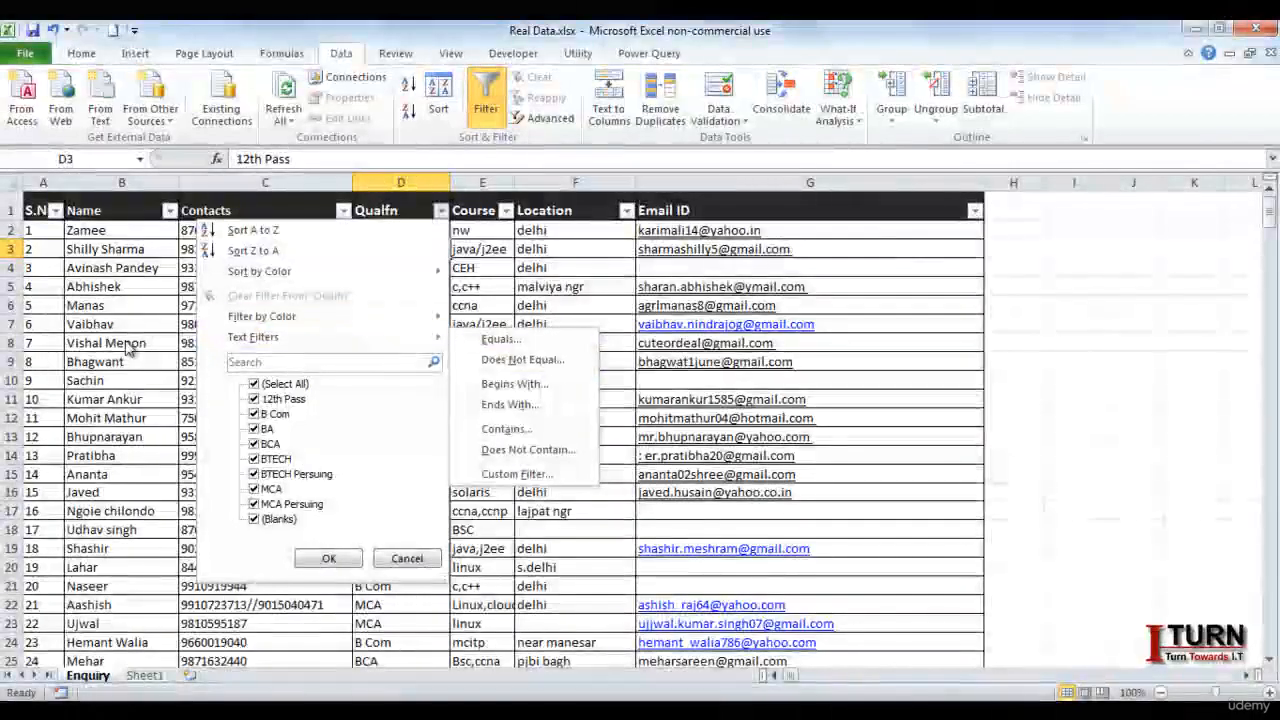
key(Escape)
key(Escape)
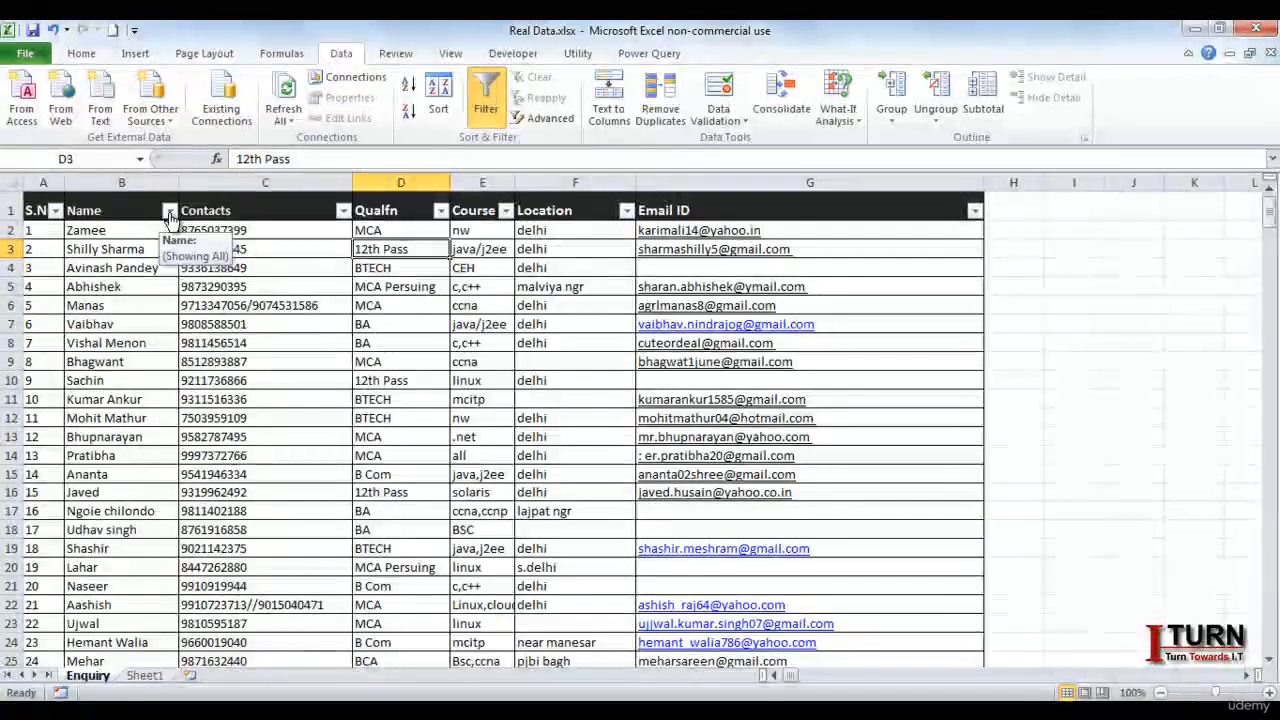
- Apply a text filter to the Name column showing rows where the name begins with m
click(169, 212)
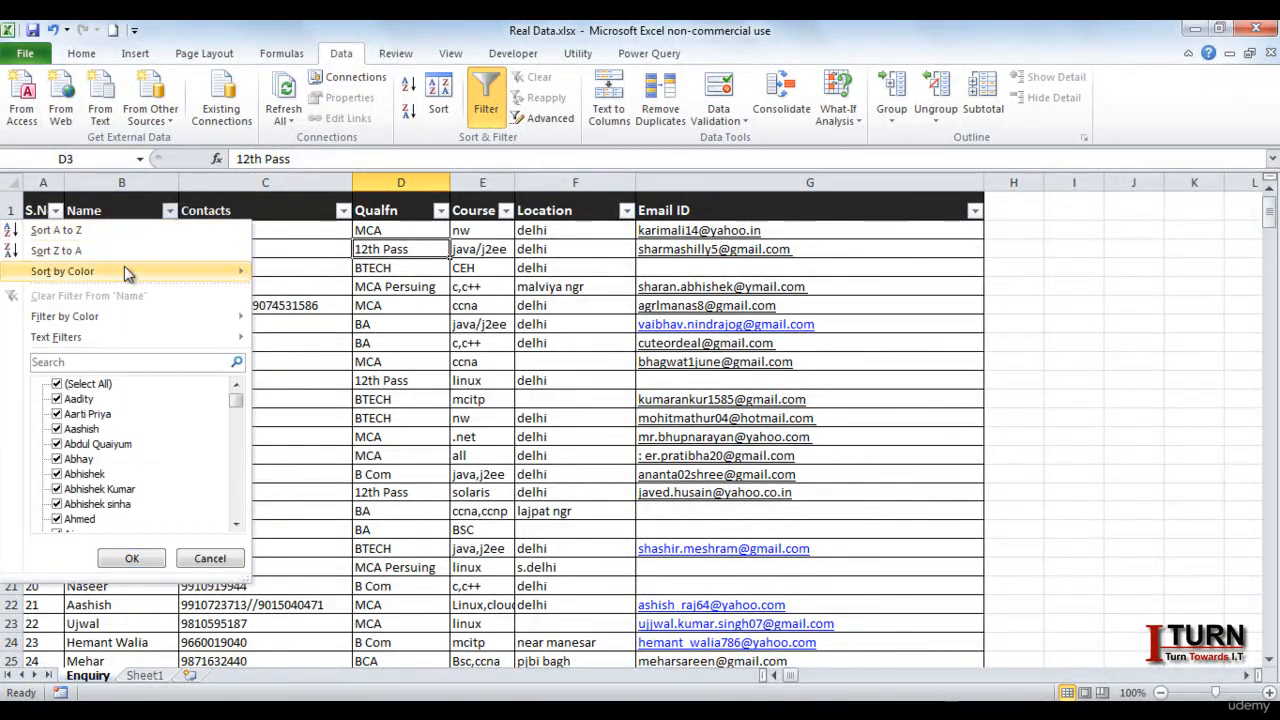
mouse_move(106, 344)
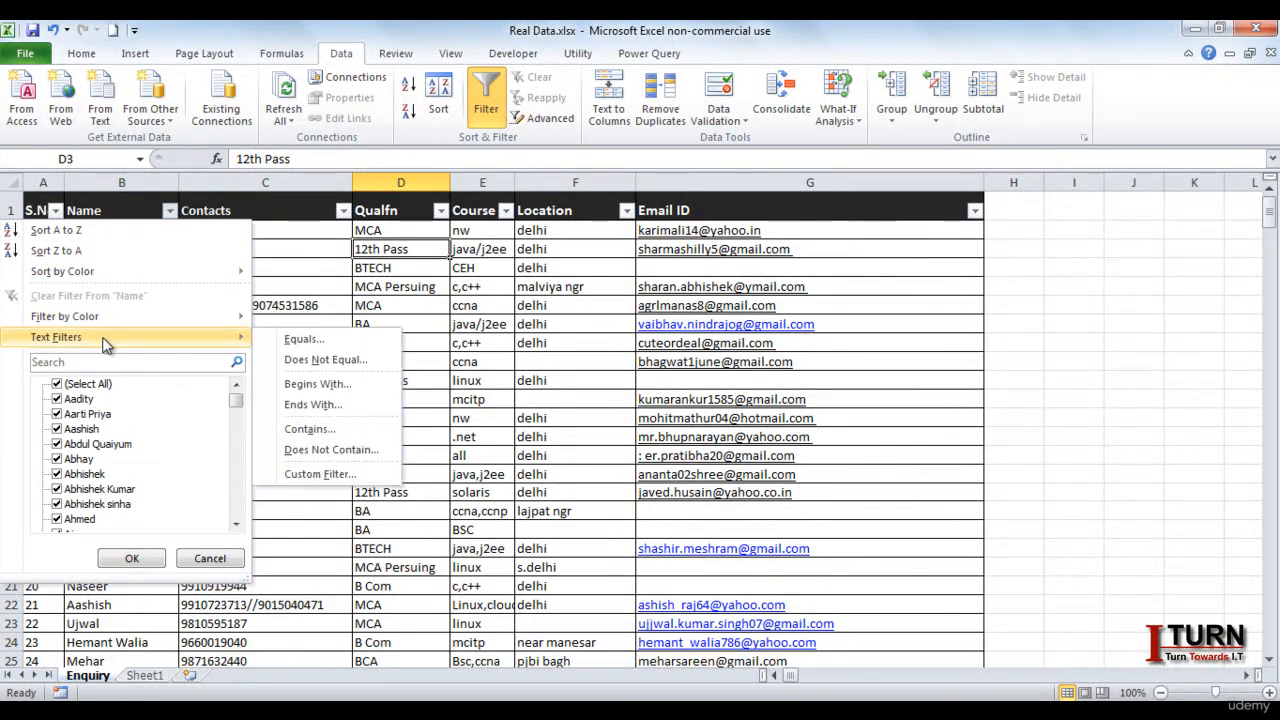
click(316, 384)
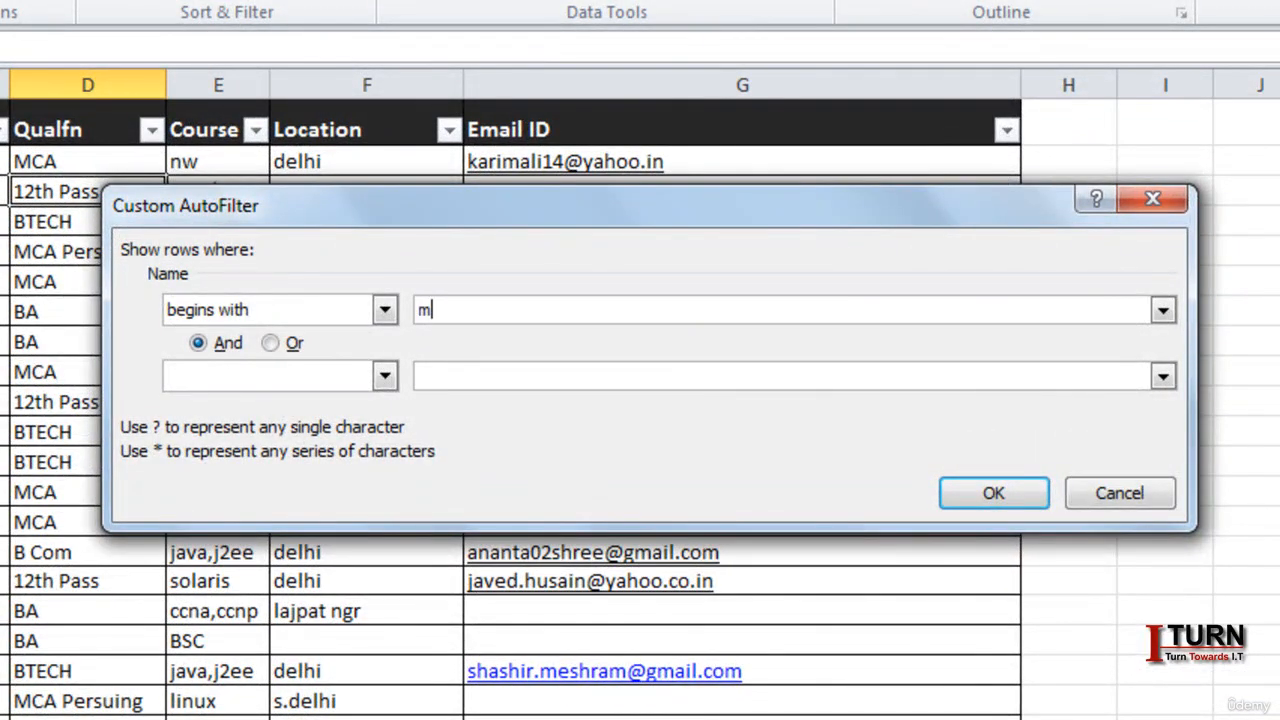
click(991, 493)
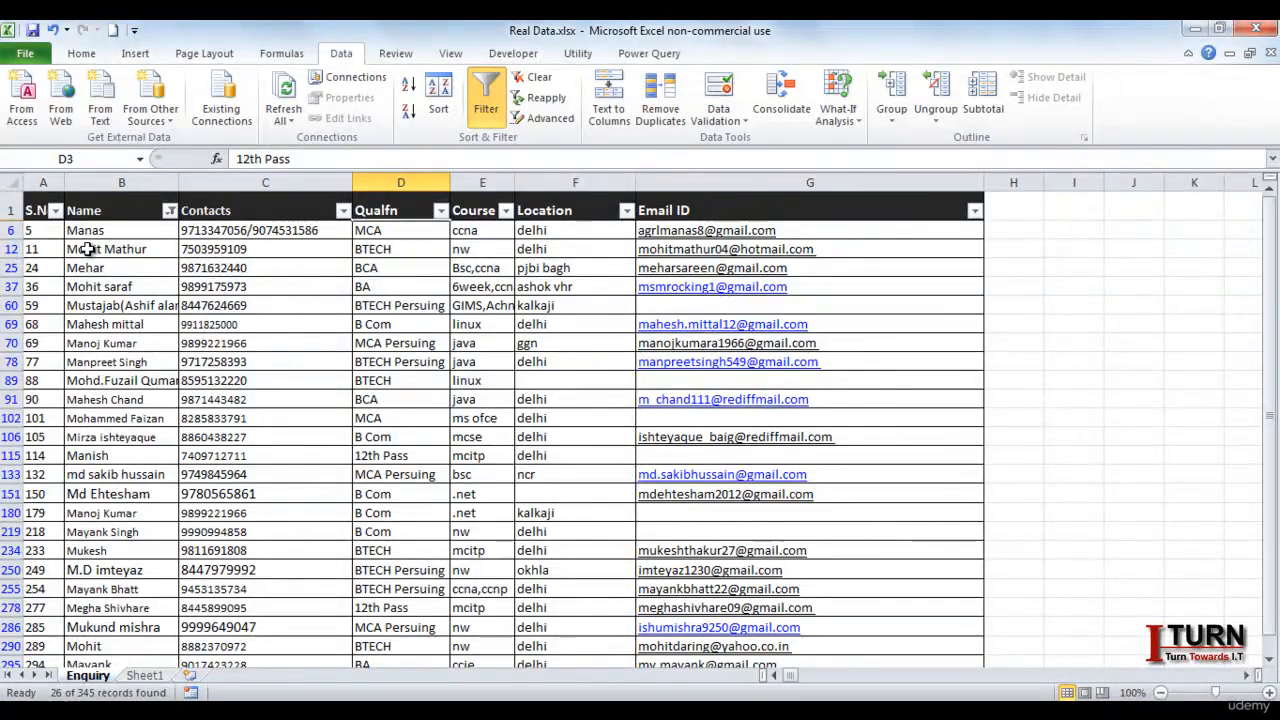
- Change the Name text filter to show rows where the name ends with y
click(170, 210)
mouse_move(62, 338)
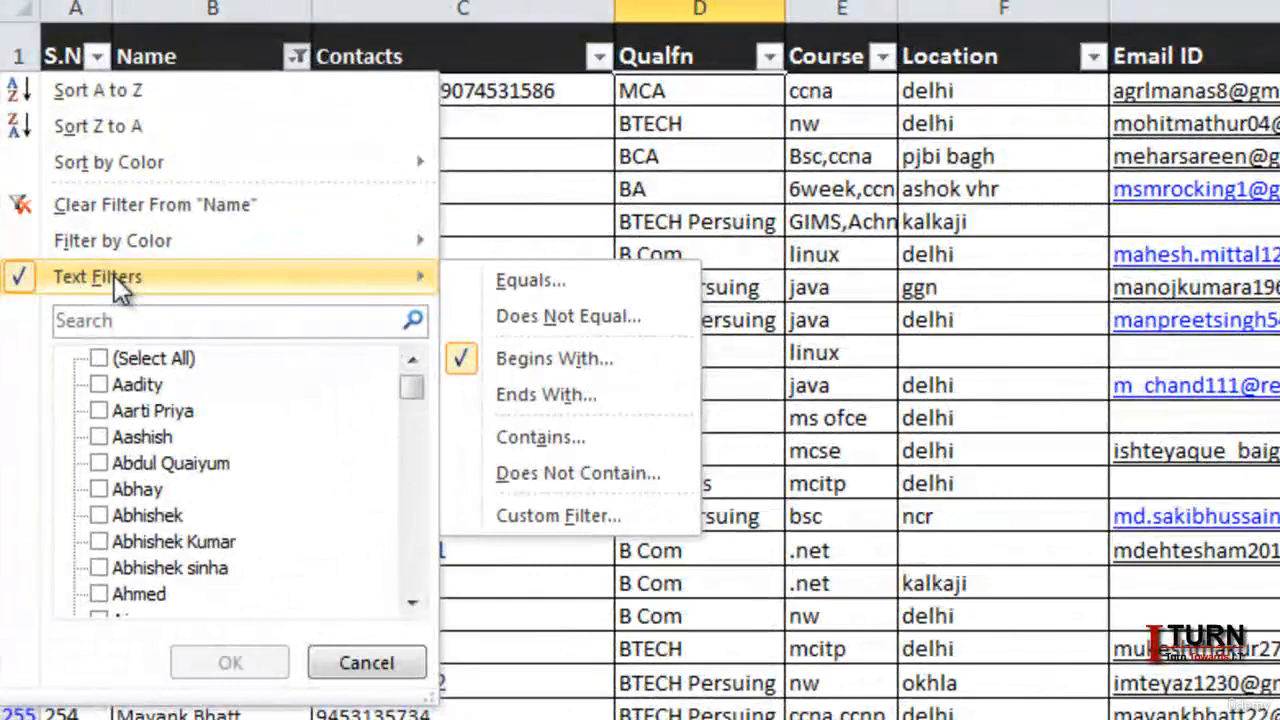
click(548, 396)
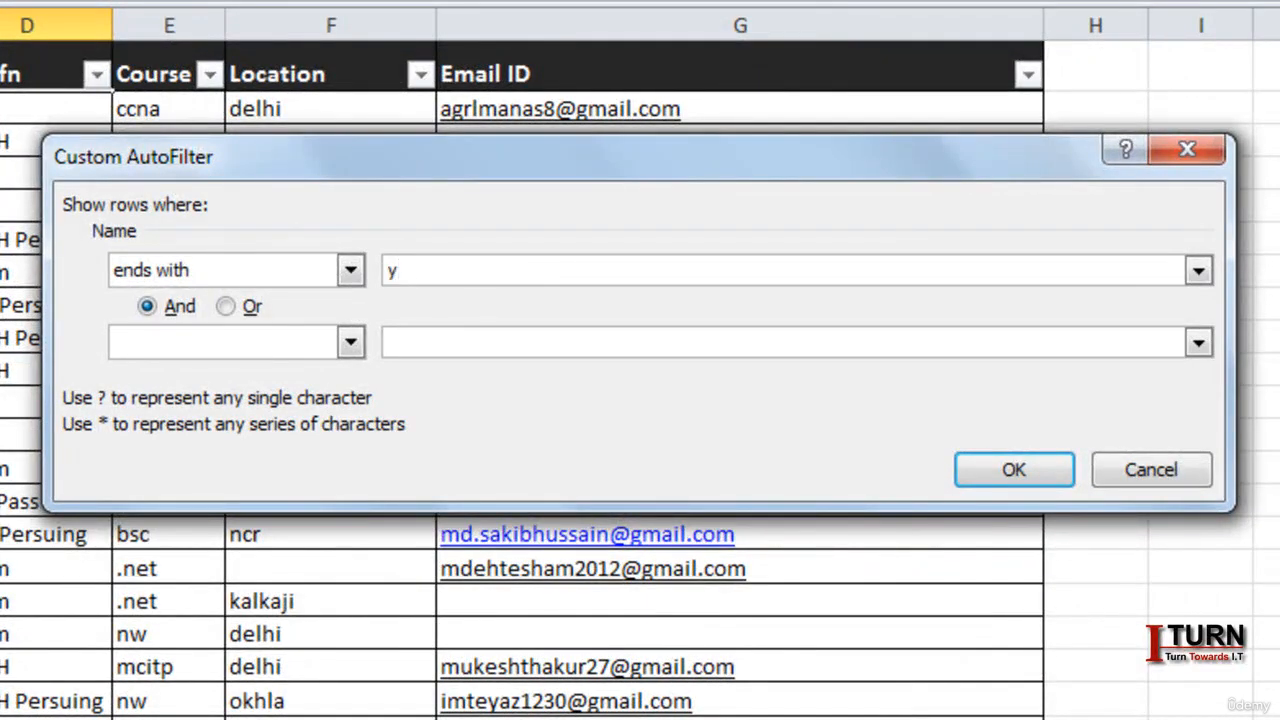
text(y)
click(1010, 470)
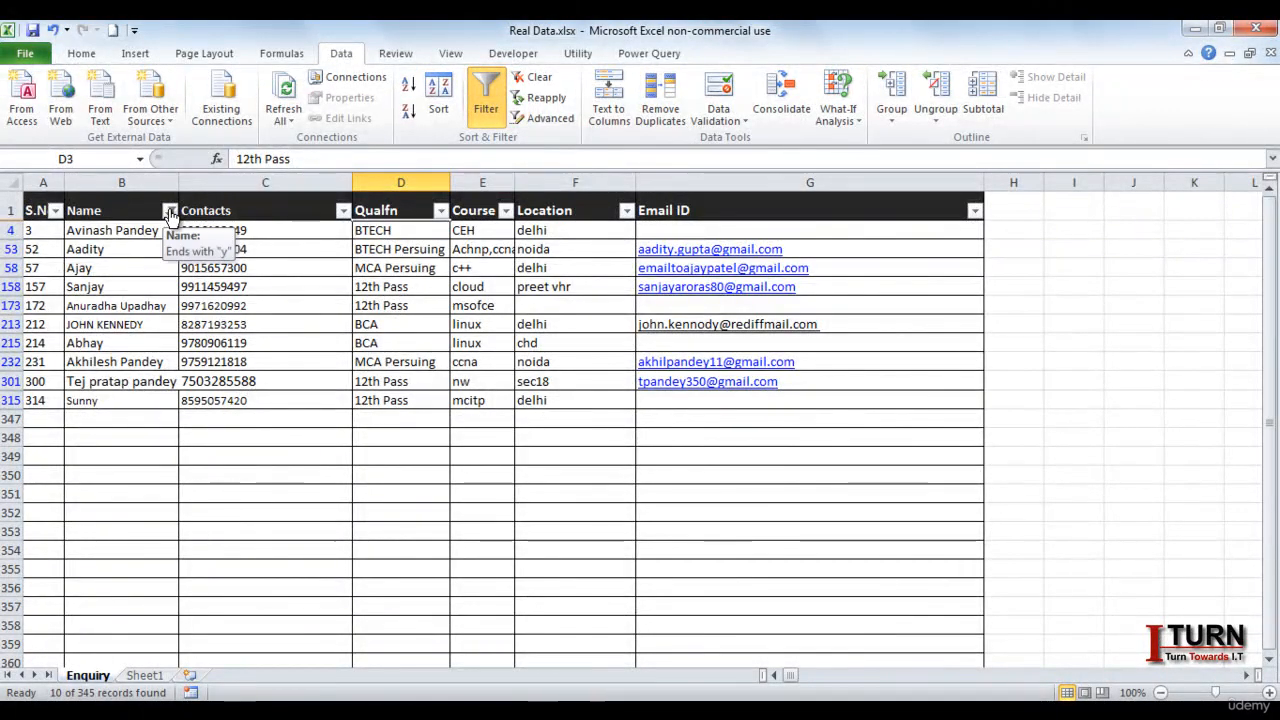
- Clear the Name filter and set up a custom filter on Name whose first condition is begins with a
click(170, 211)
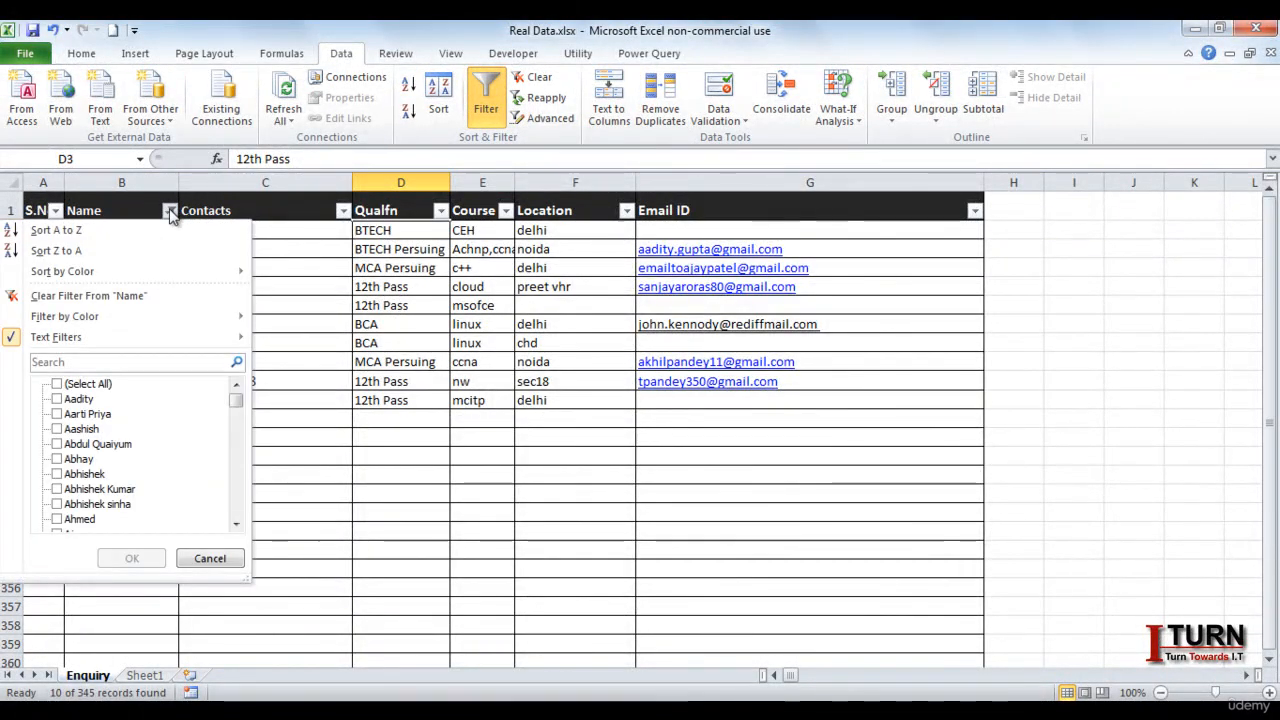
click(91, 294)
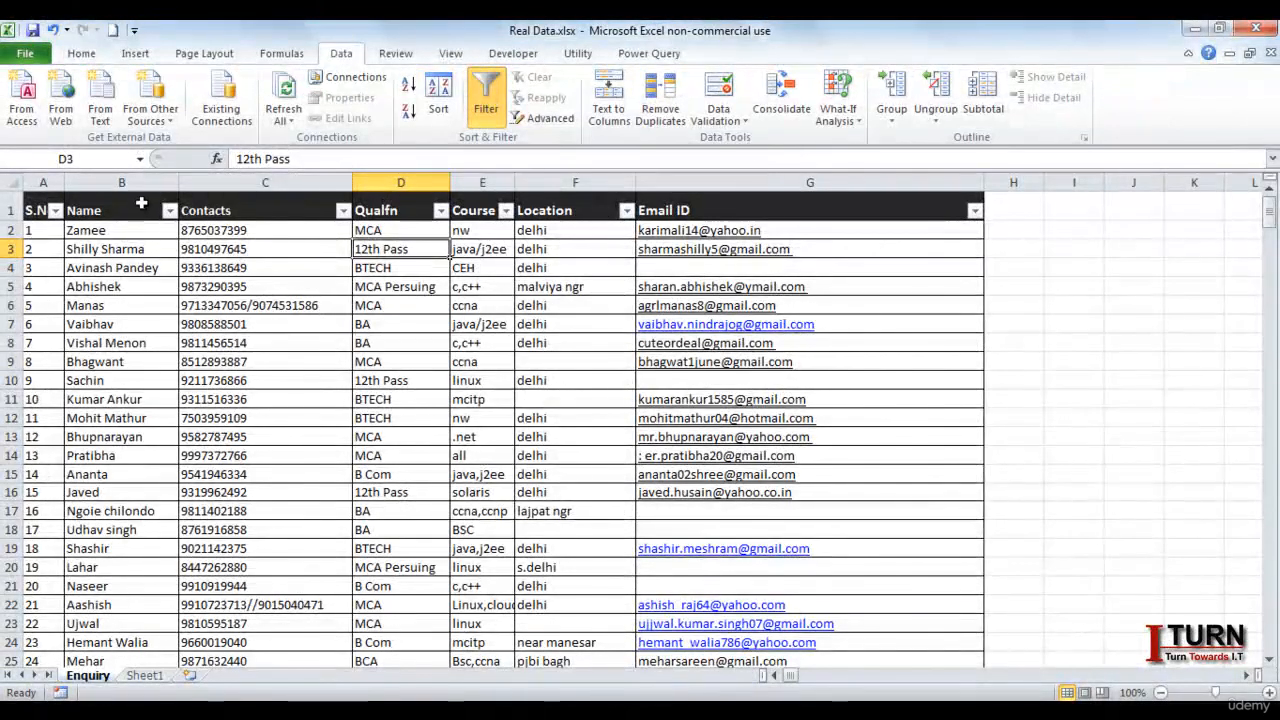
click(170, 211)
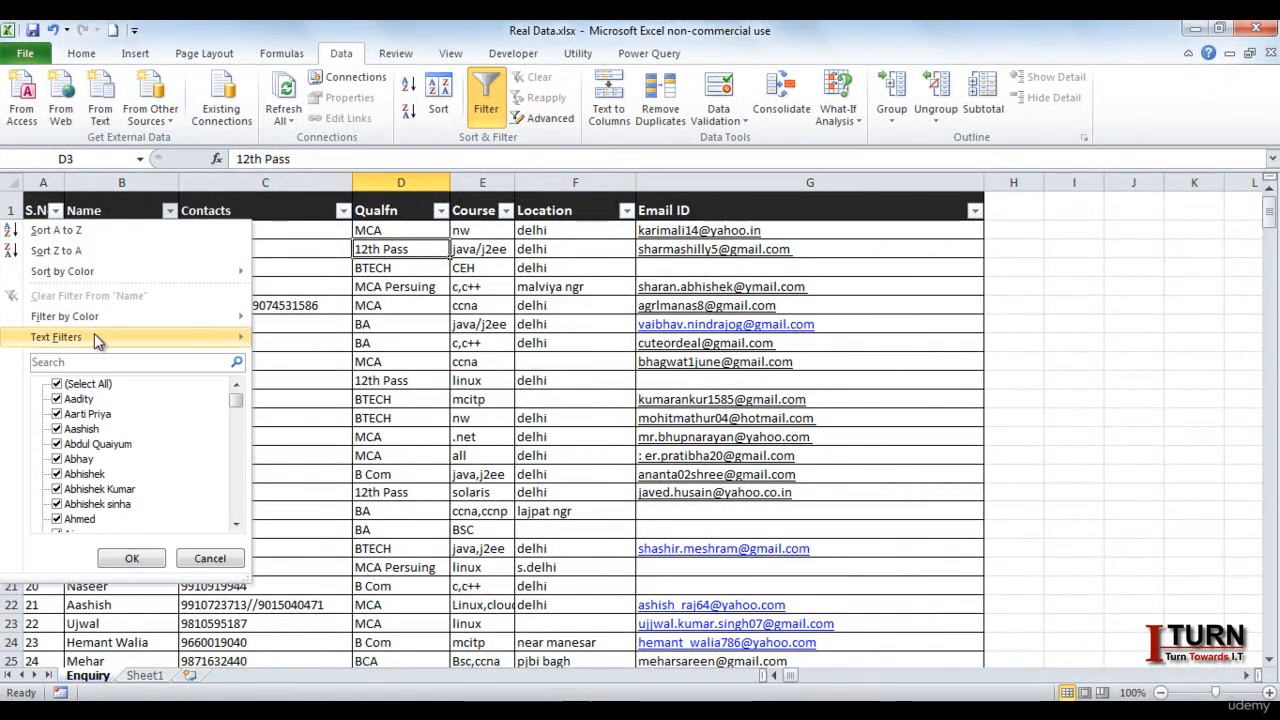
mouse_move(98, 342)
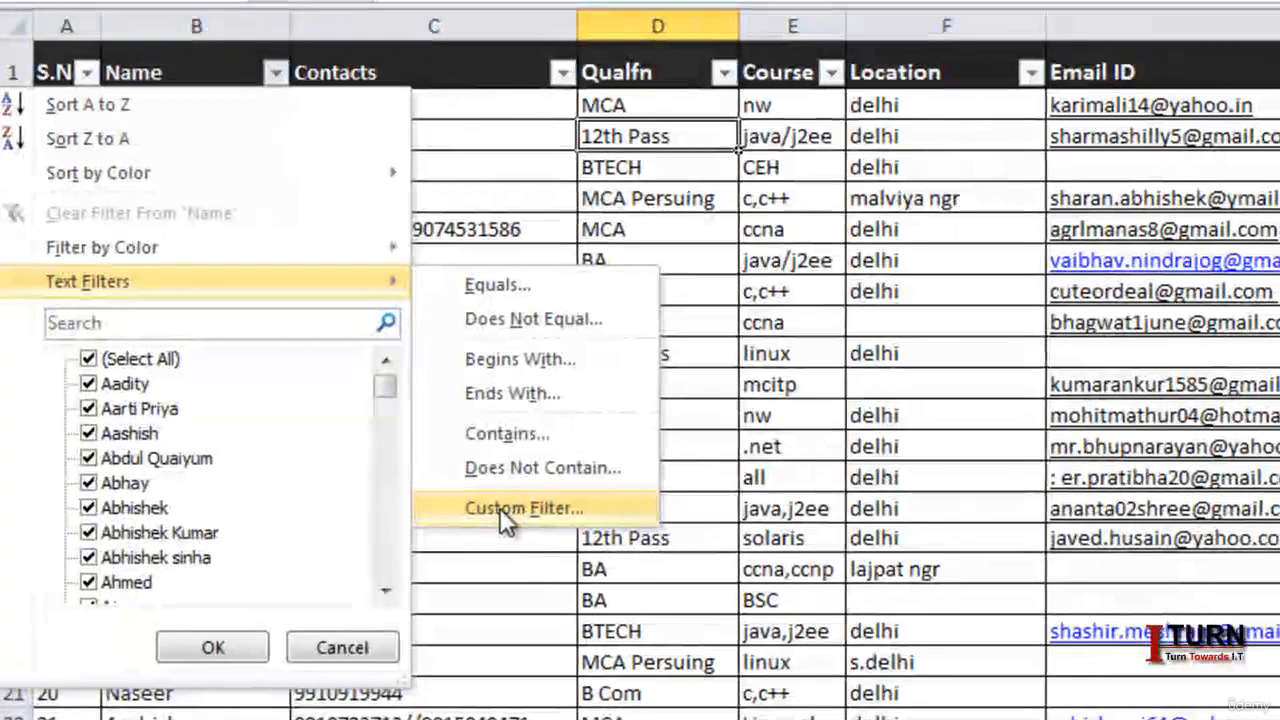
click(500, 508)
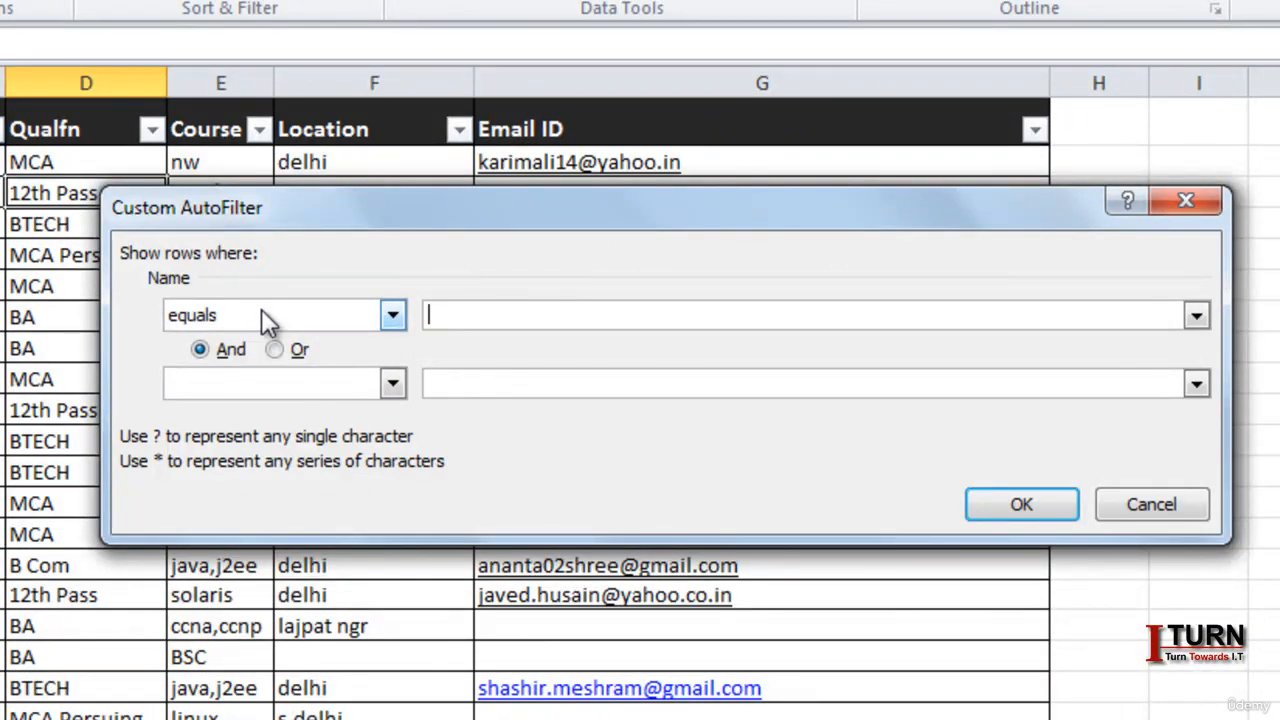
click(268, 320)
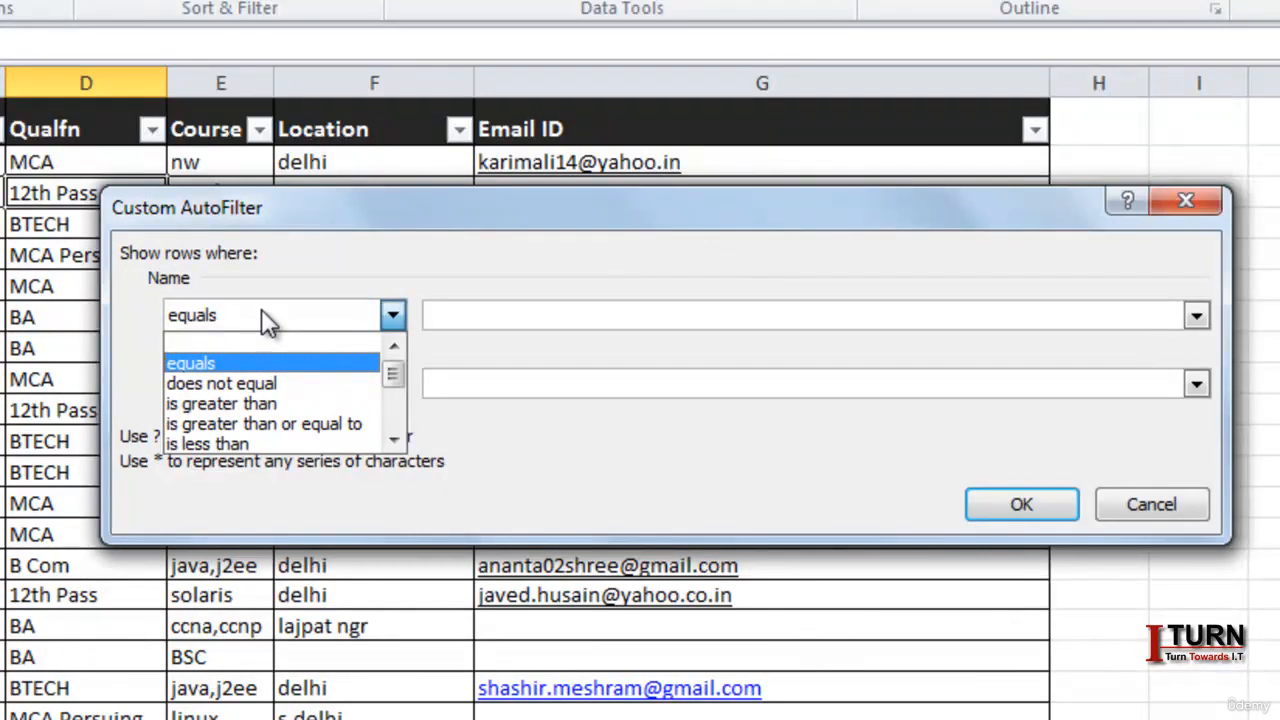
key(Down)
key(Down)
key(Down)
key(Down)
key(Down)
key(Down)
key(Return)
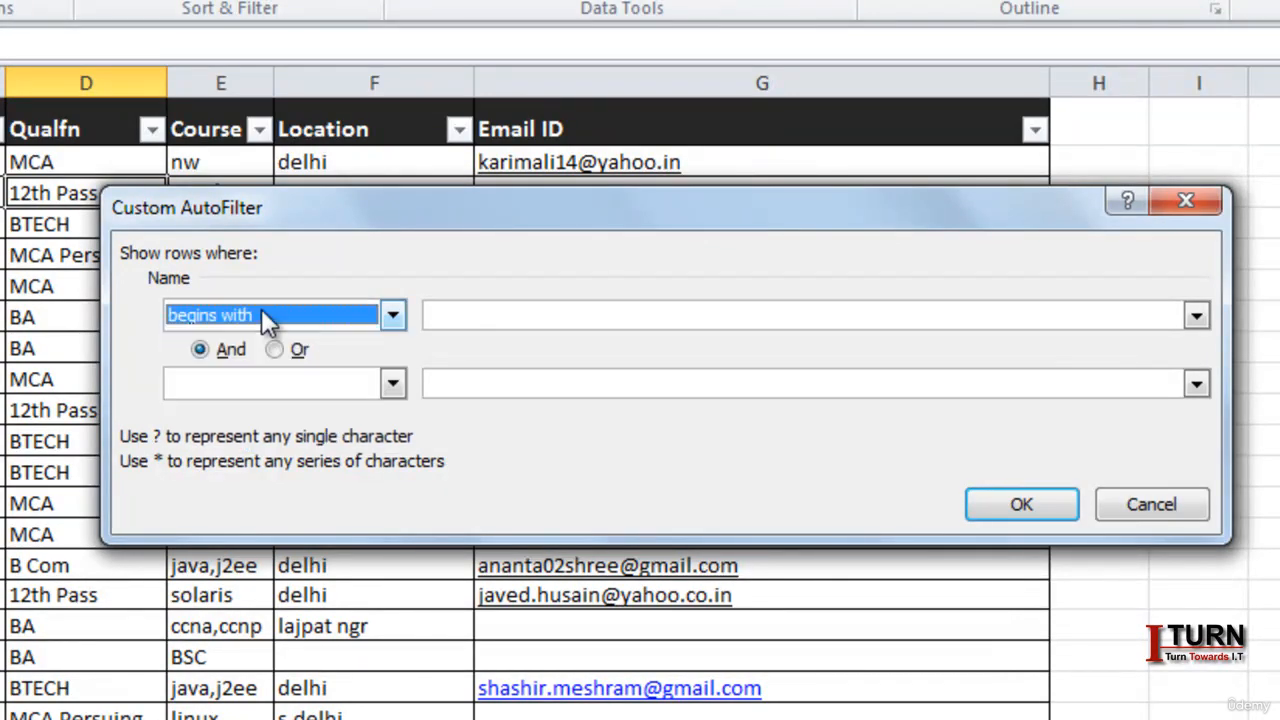
click(465, 307)
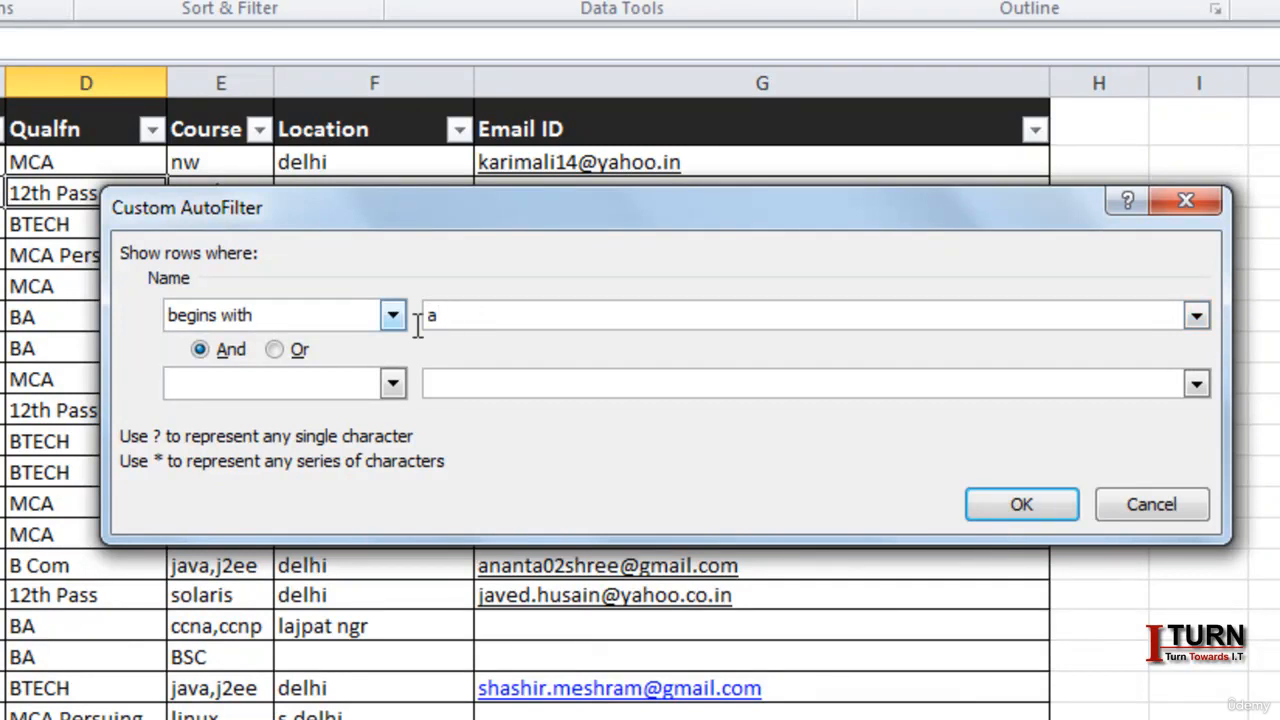
- Add the second condition ends with e, combined with And, and apply the custom Name filter
click(306, 380)
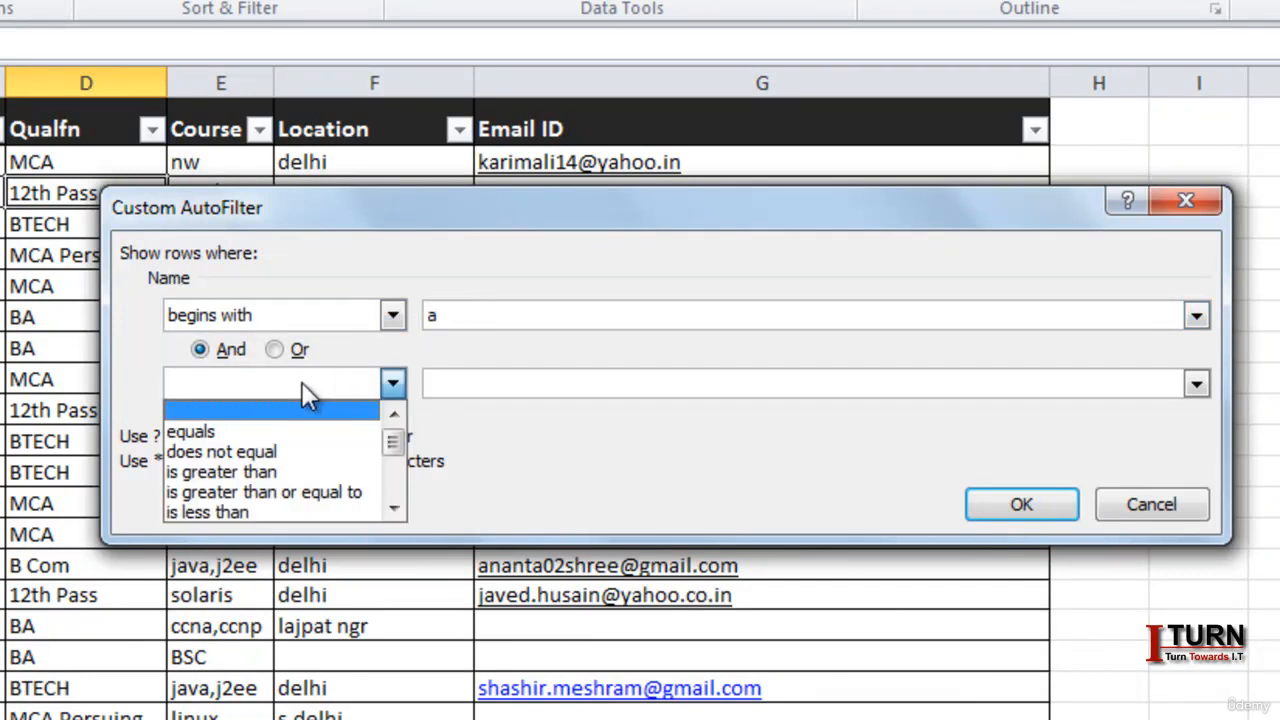
key(Down)
key(Down)
key(Down)
key(Down)
key(Down)
key(Down)
key(Down)
key(Down)
key(Down)
key(Return)
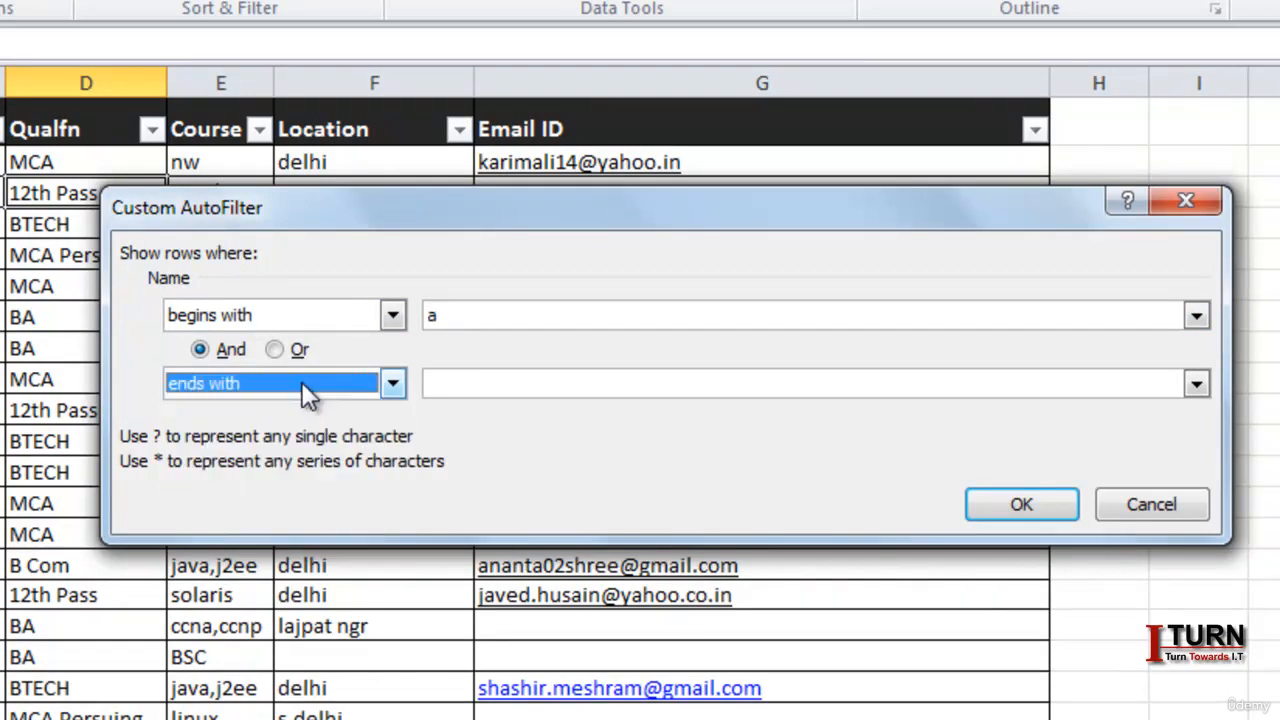
click(483, 379)
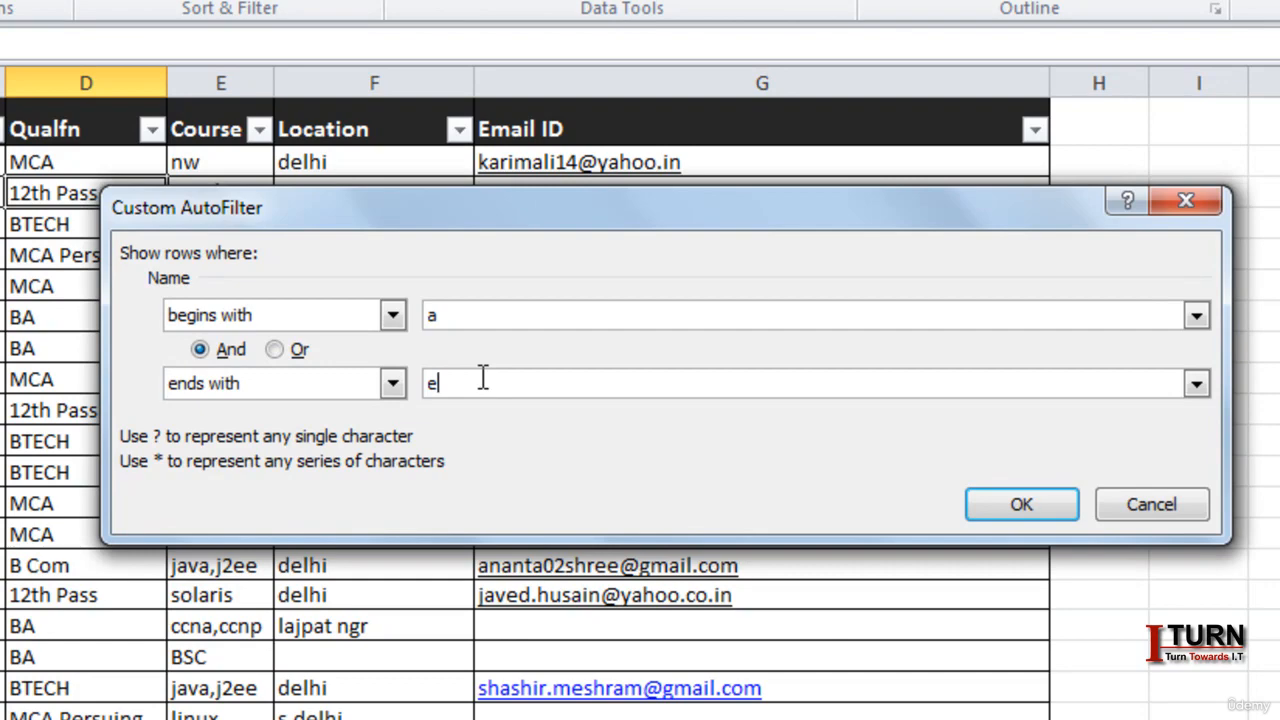
click(1021, 505)
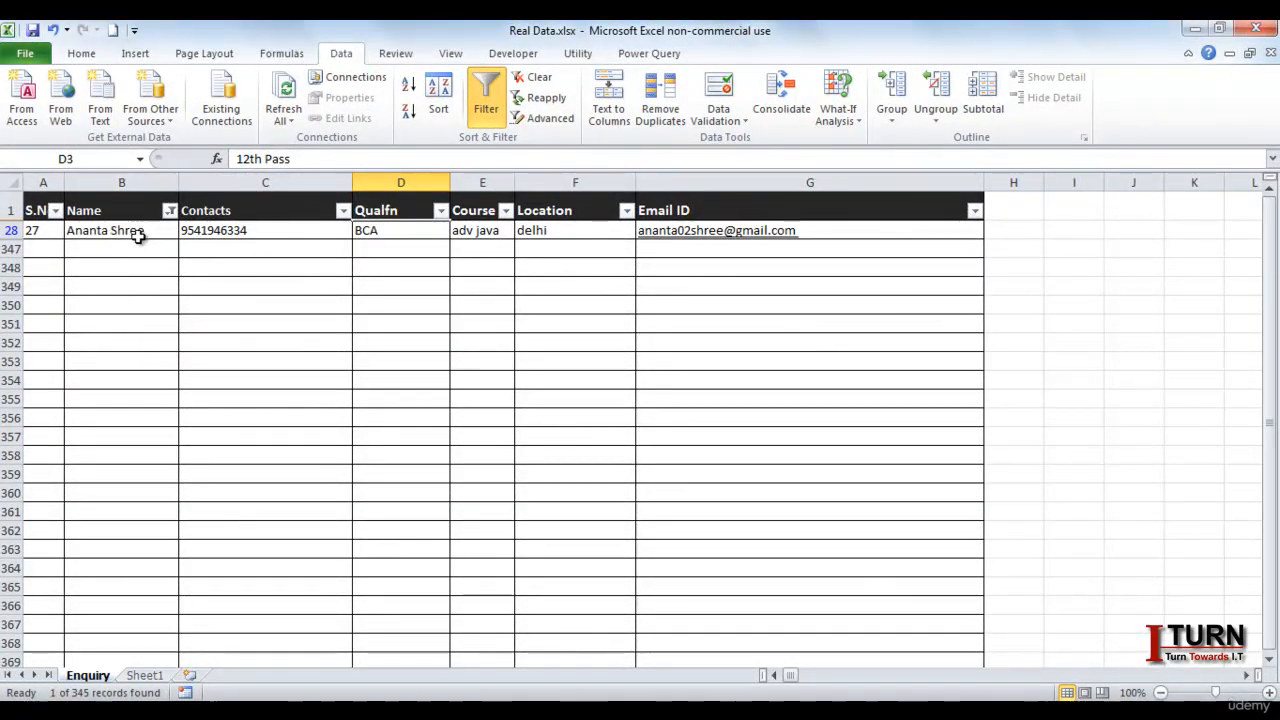
- Change the second condition of the custom Name filter to ends with a and apply it
click(169, 211)
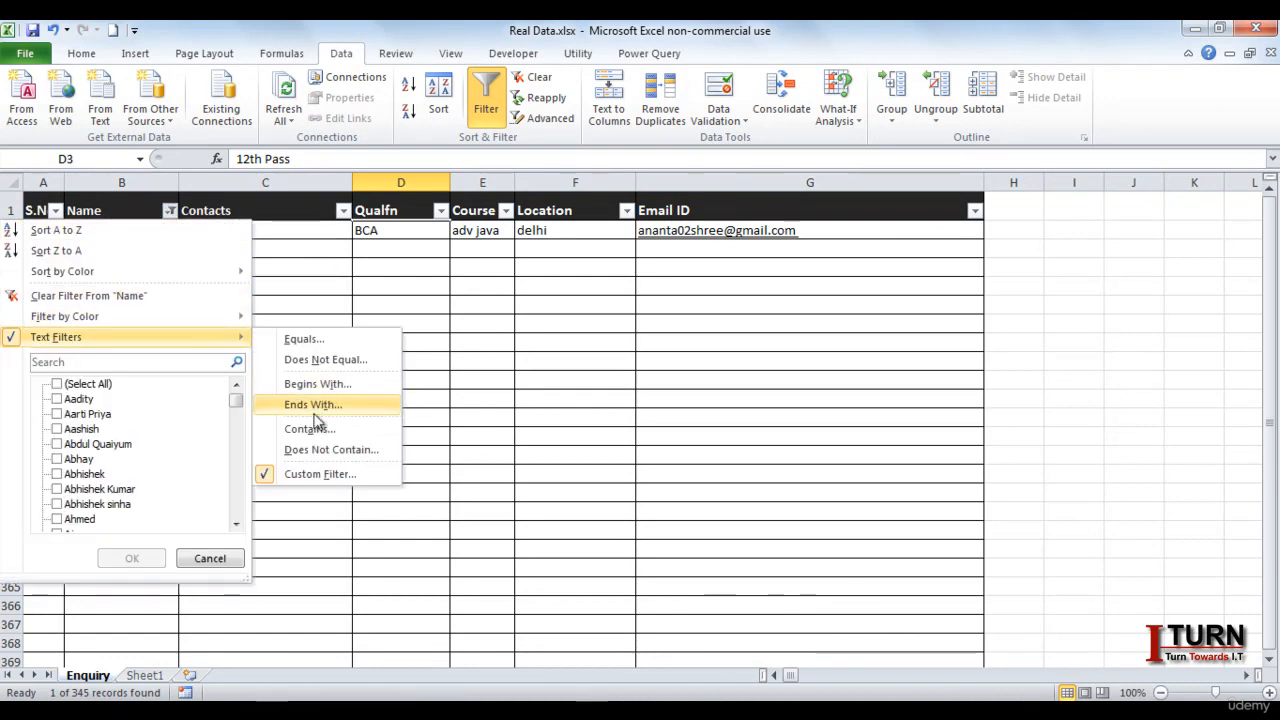
click(305, 474)
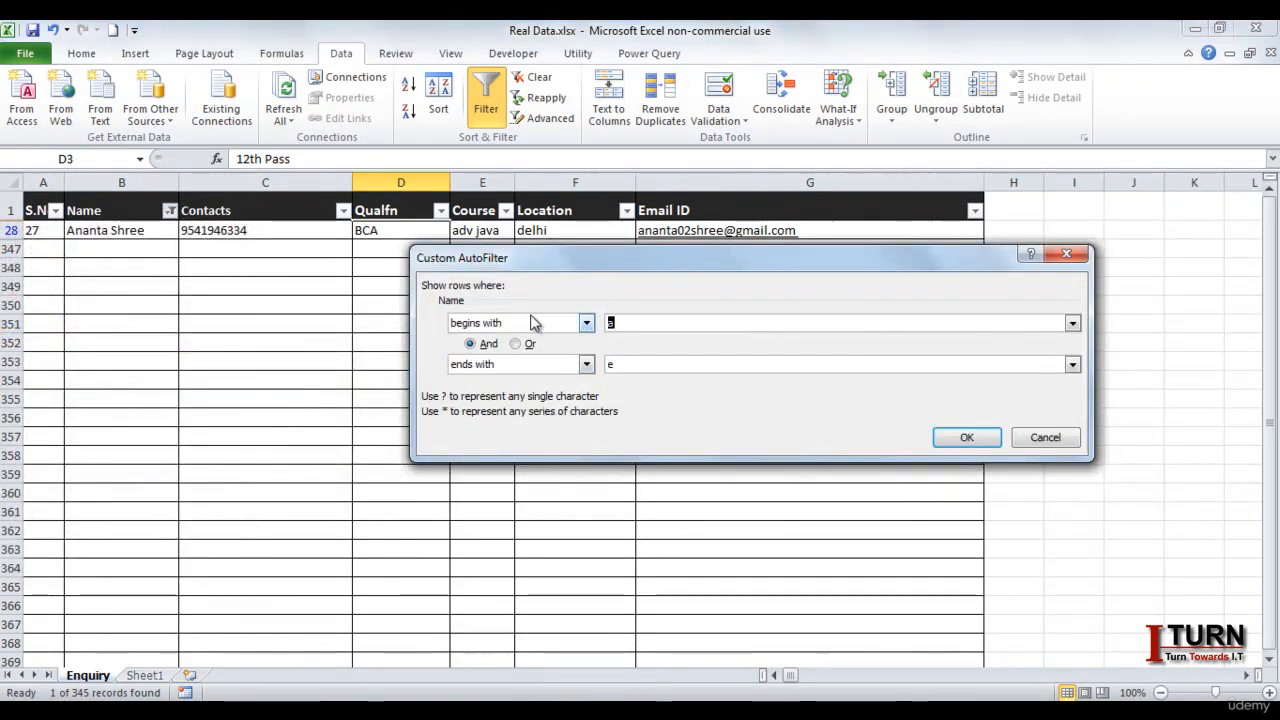
double_click(611, 364)
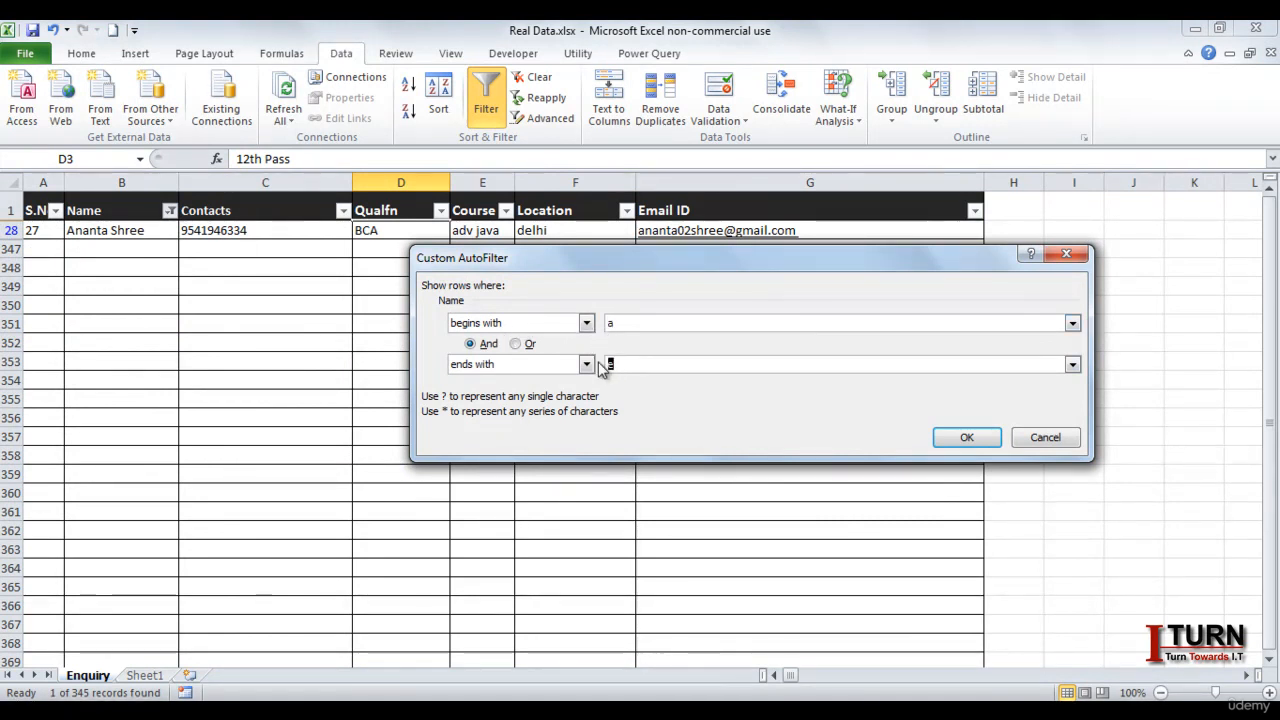
text(a)
click(966, 437)
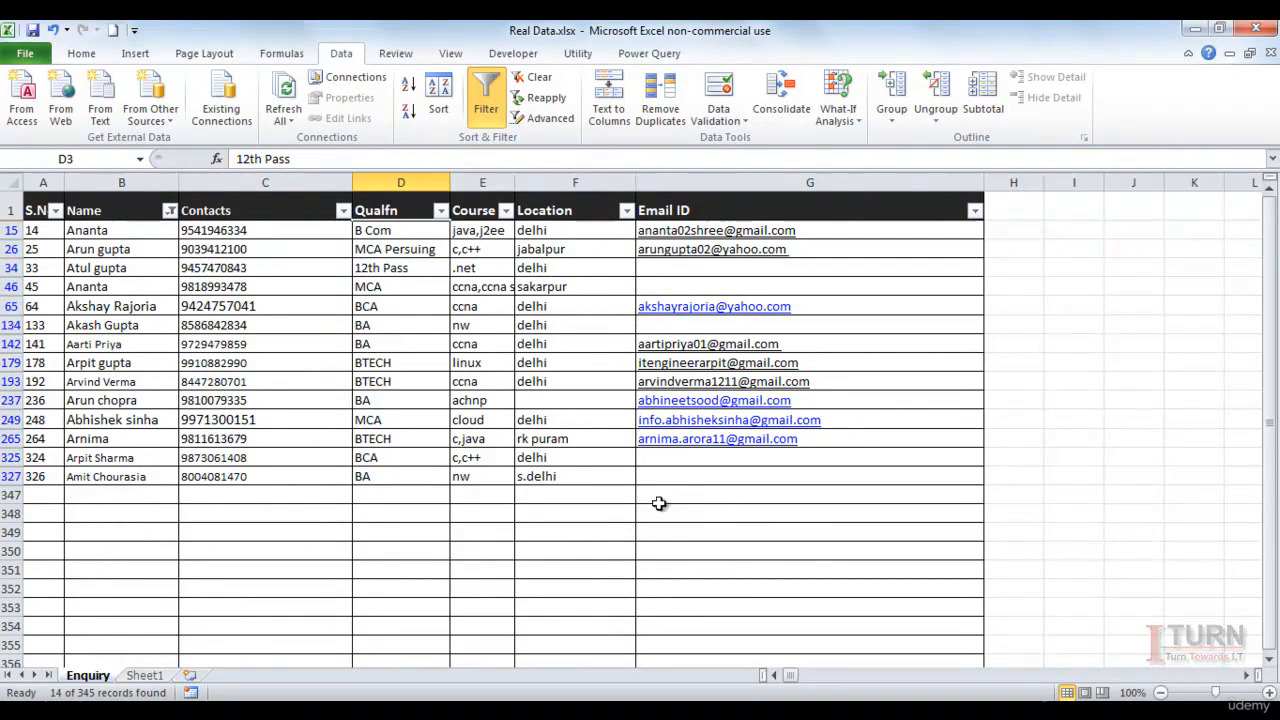
- Clear the filter from the Name column and select cell D7
click(170, 210)
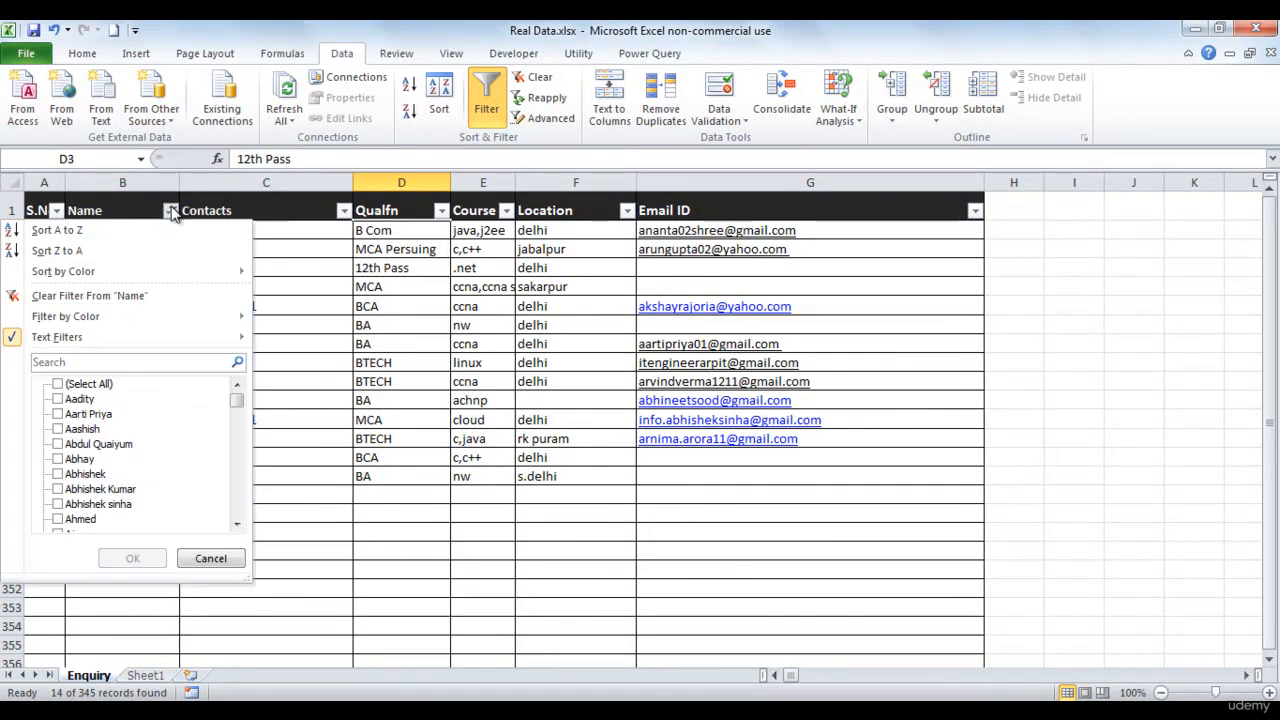
click(82, 296)
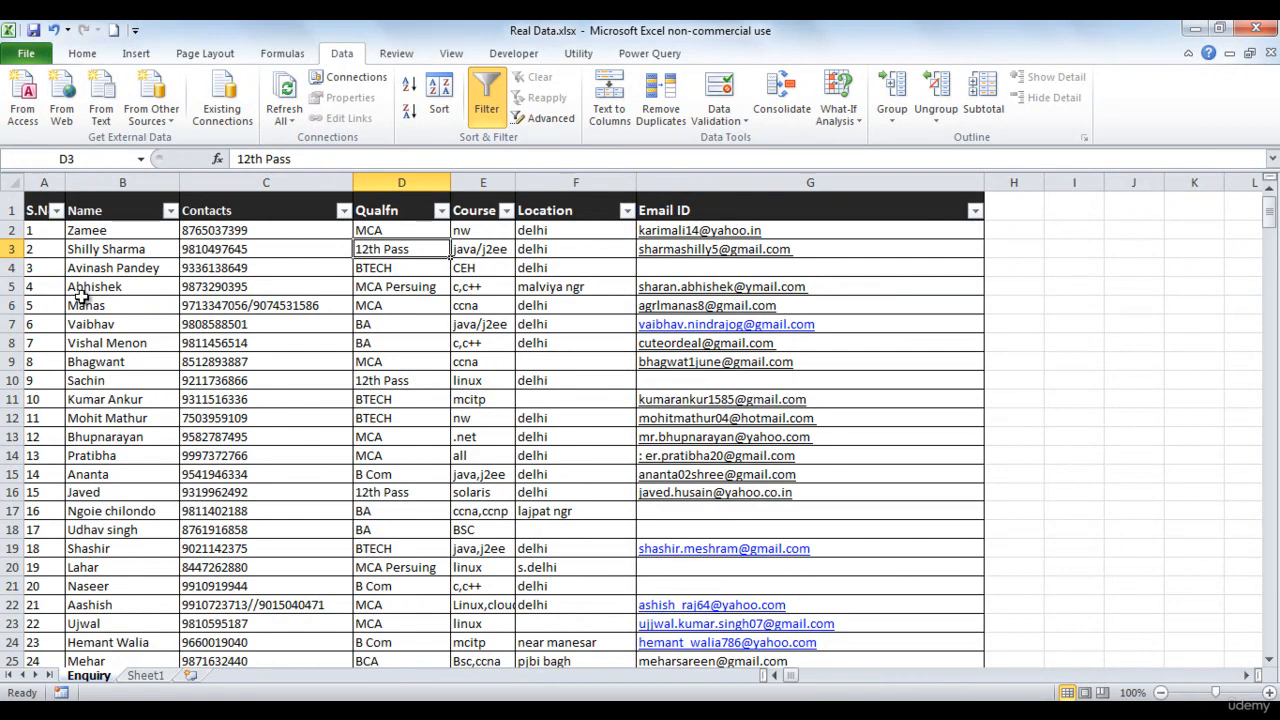
click(395, 318)
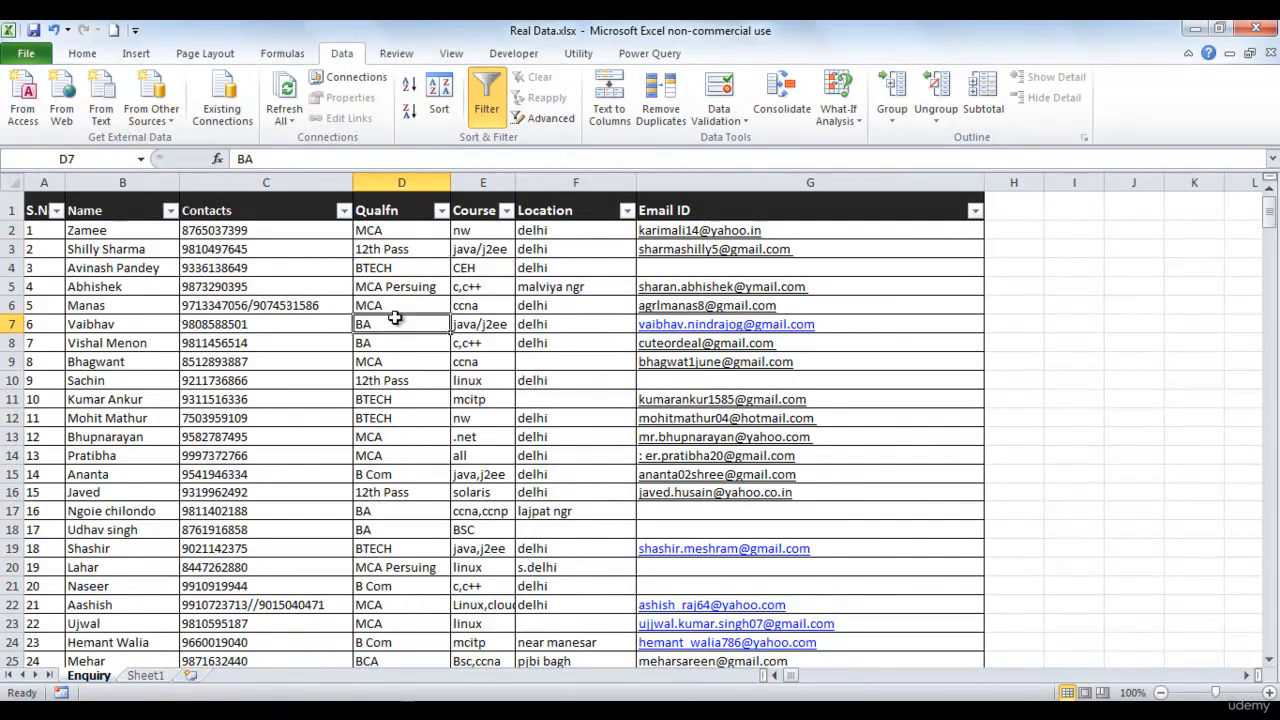
click(440, 213)
mouse_move(290, 337)
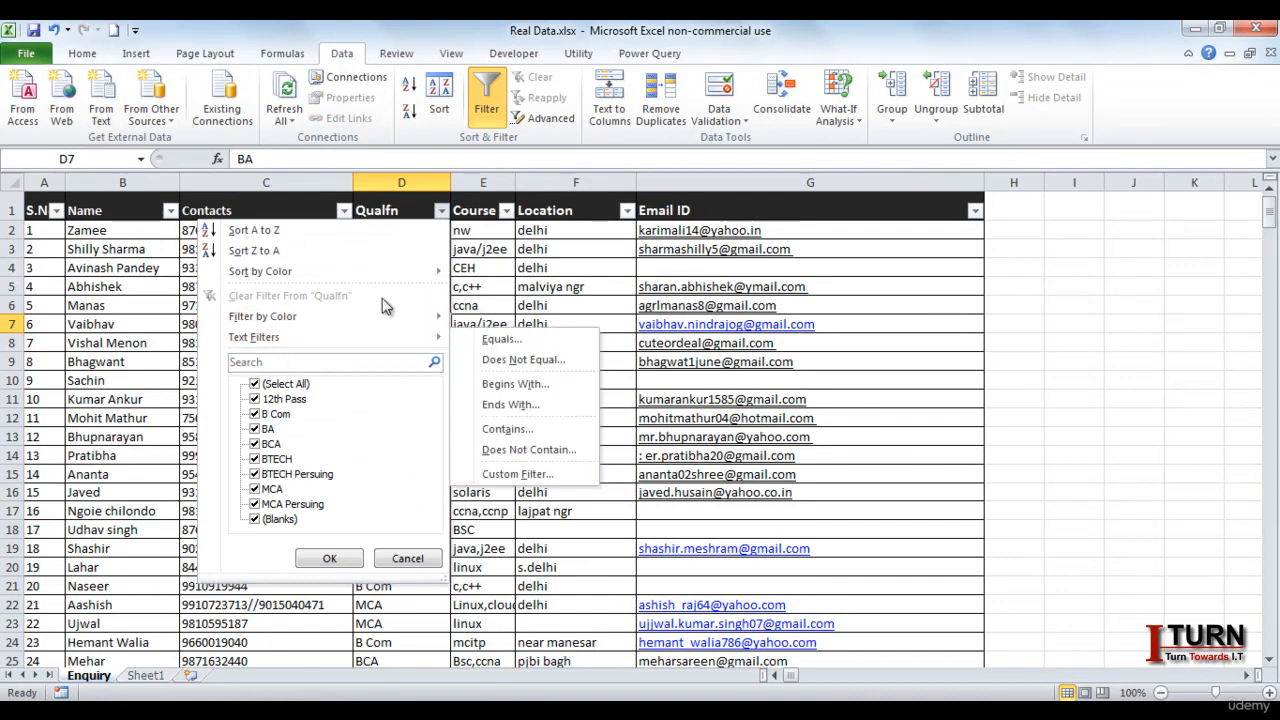
click(483, 296)
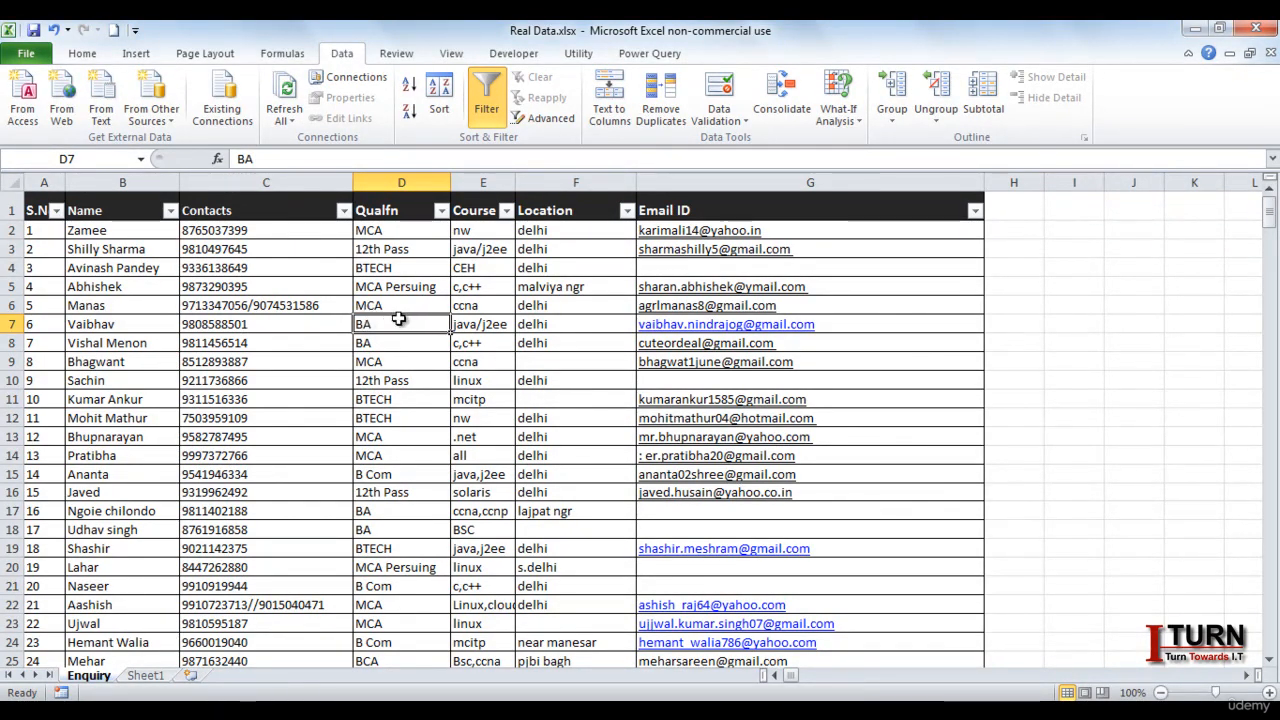
- Enter 450 in cell D7 and 550 in cell D11 of the Qualfn column
text(450)
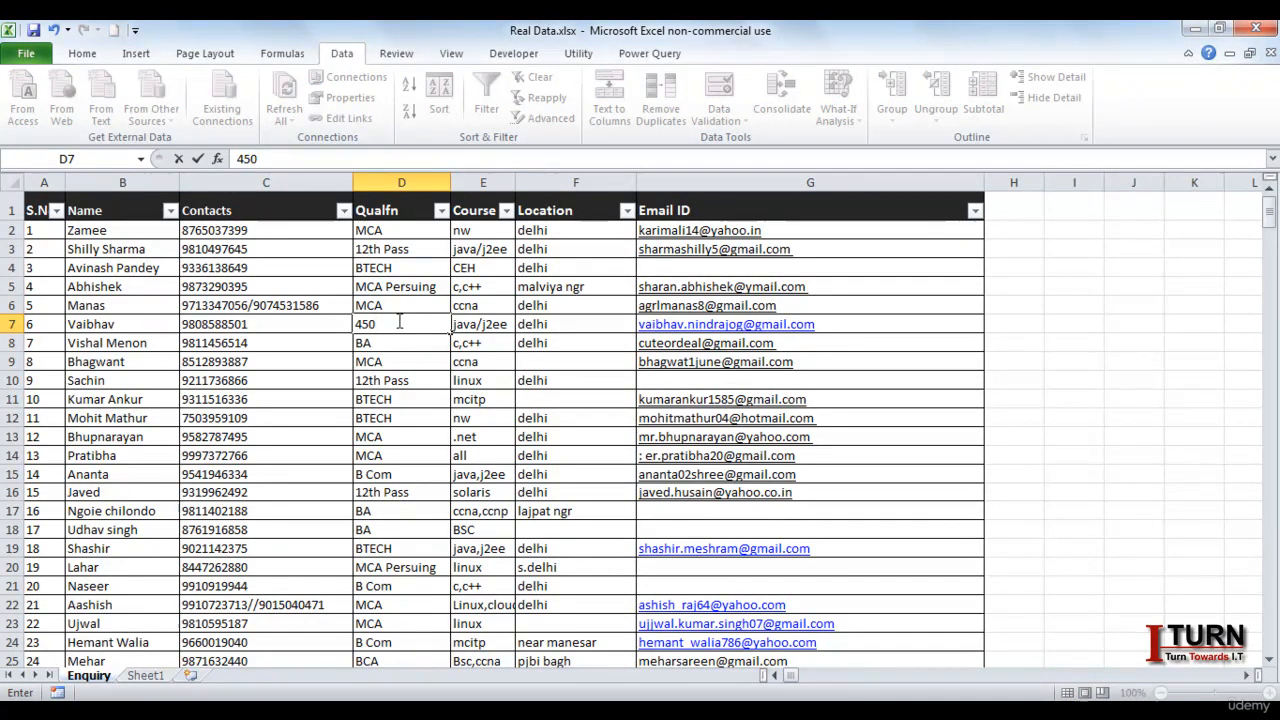
click(381, 398)
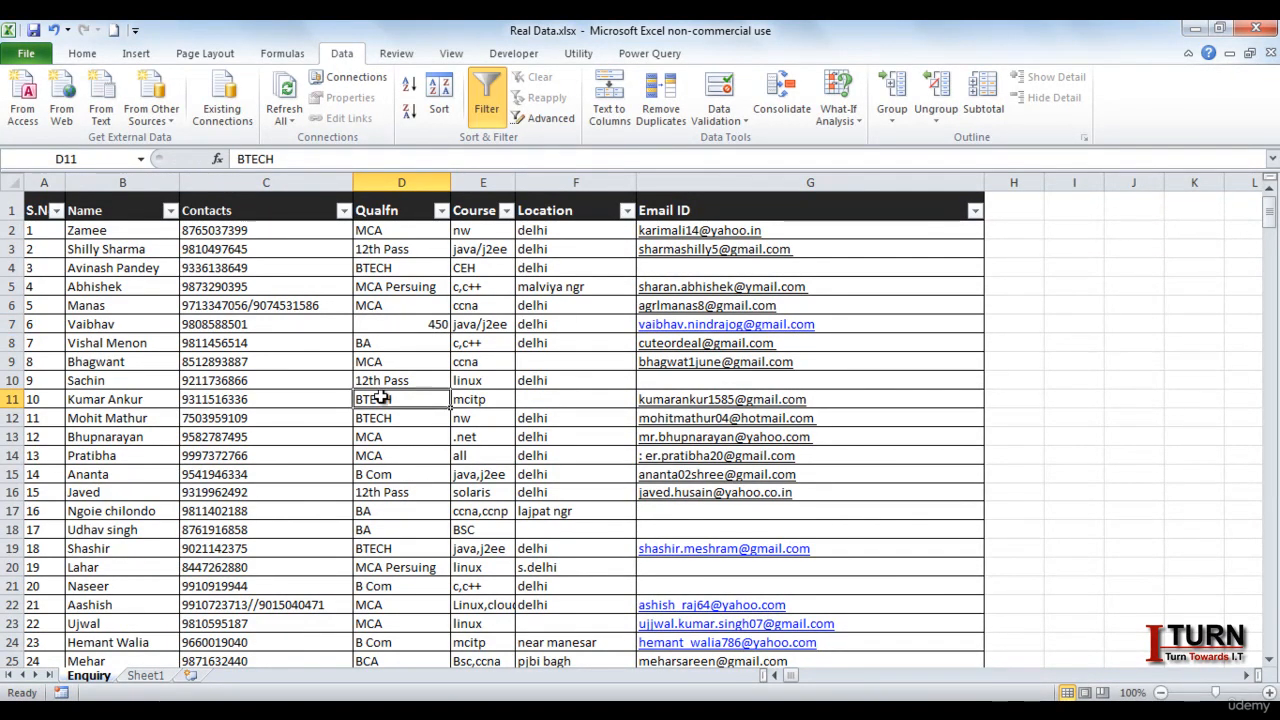
text(550)
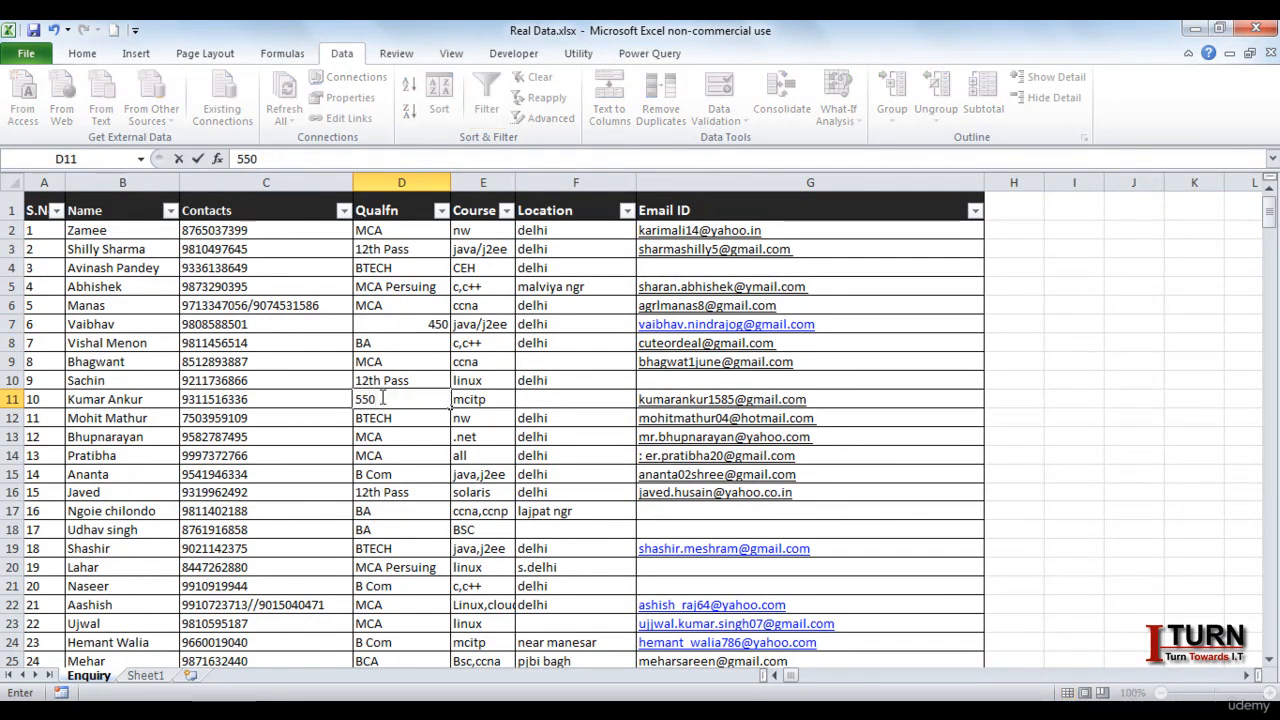
click(414, 436)
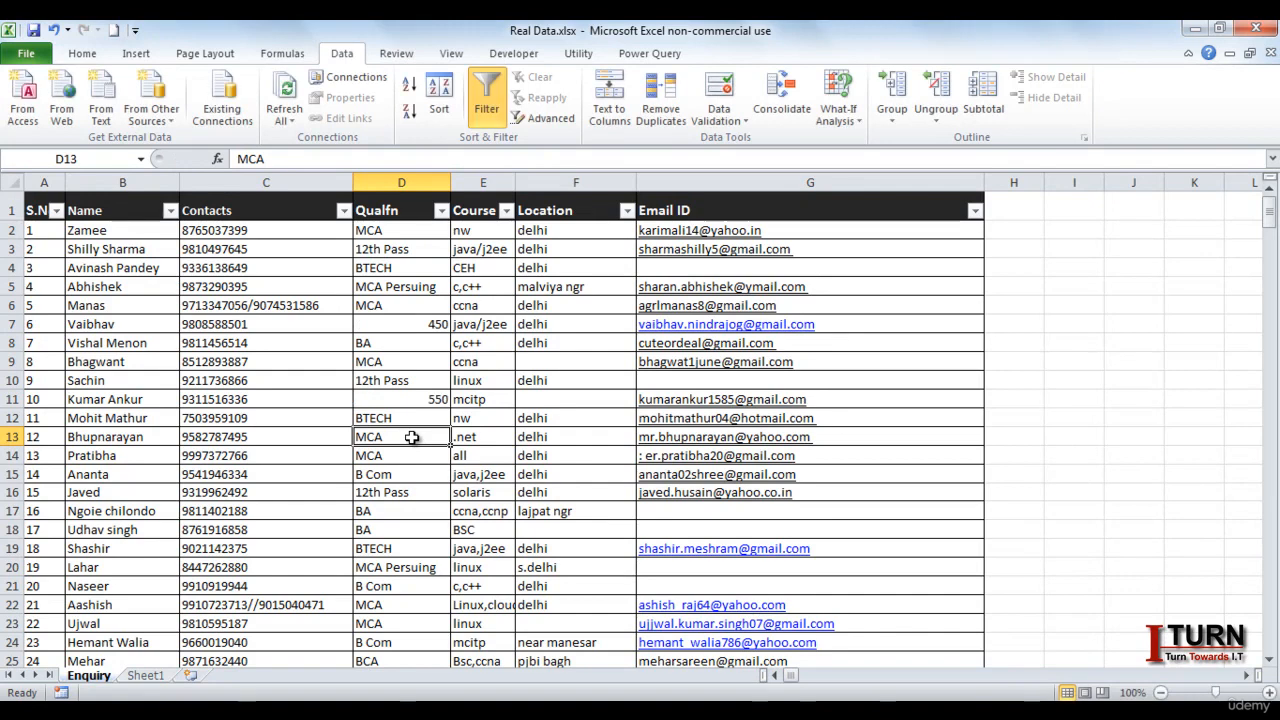
- Apply a custom text filter to the Qualfn column with the condition is greater than 300
click(441, 210)
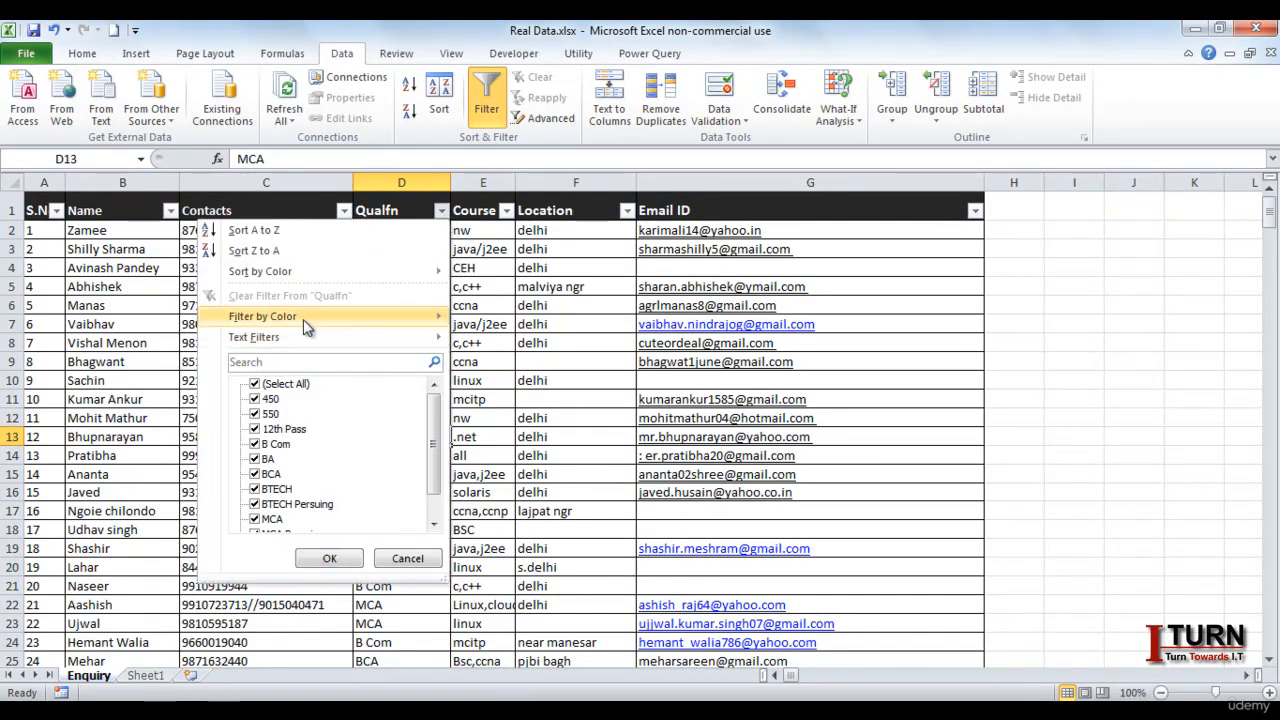
mouse_move(305, 334)
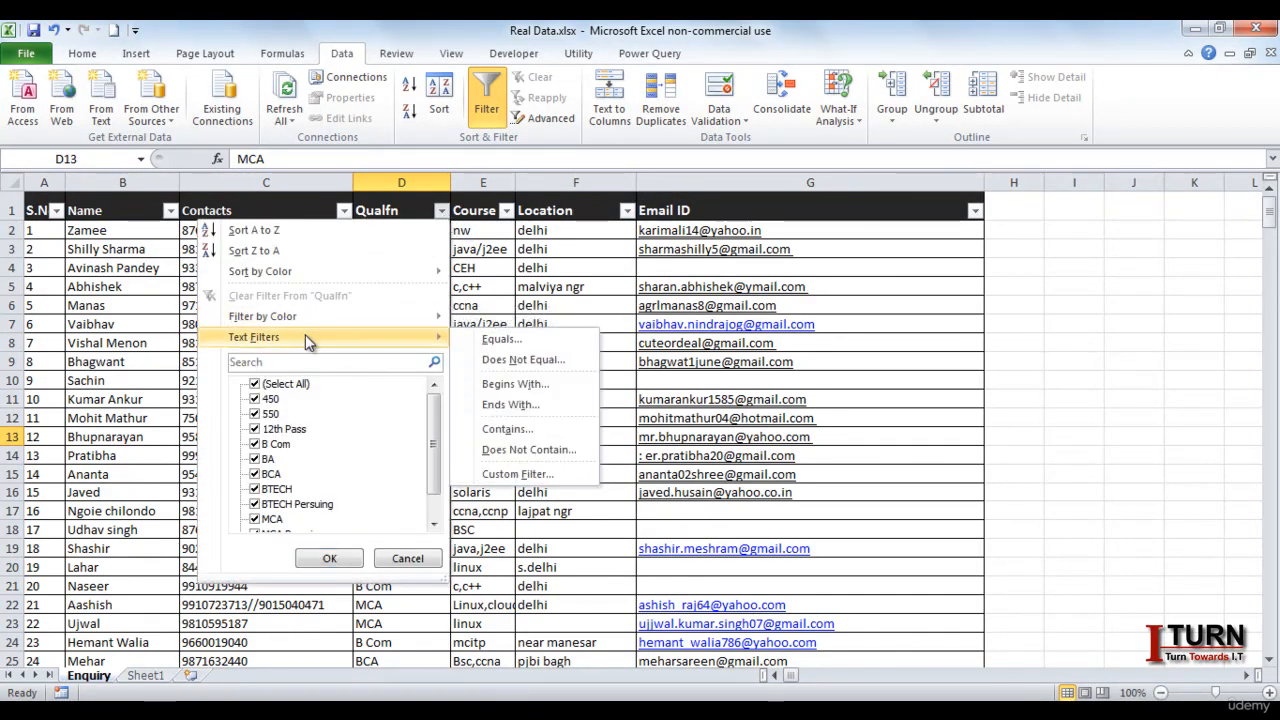
click(513, 476)
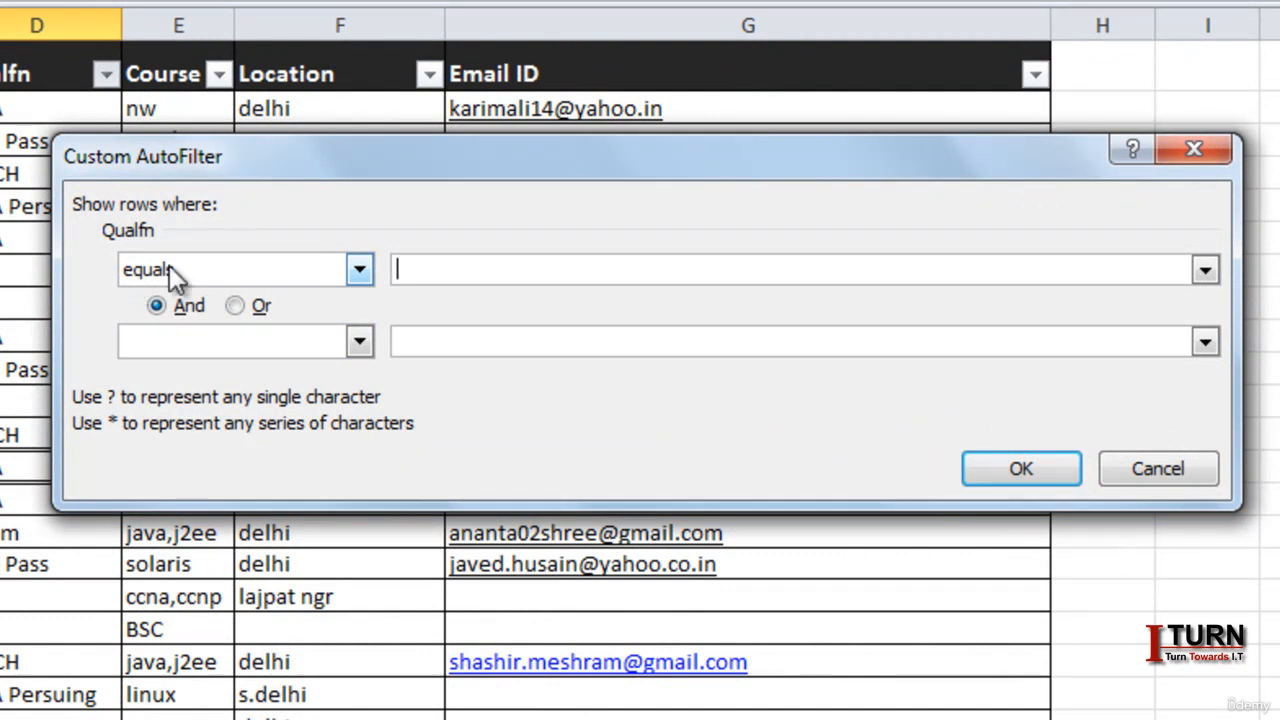
click(182, 270)
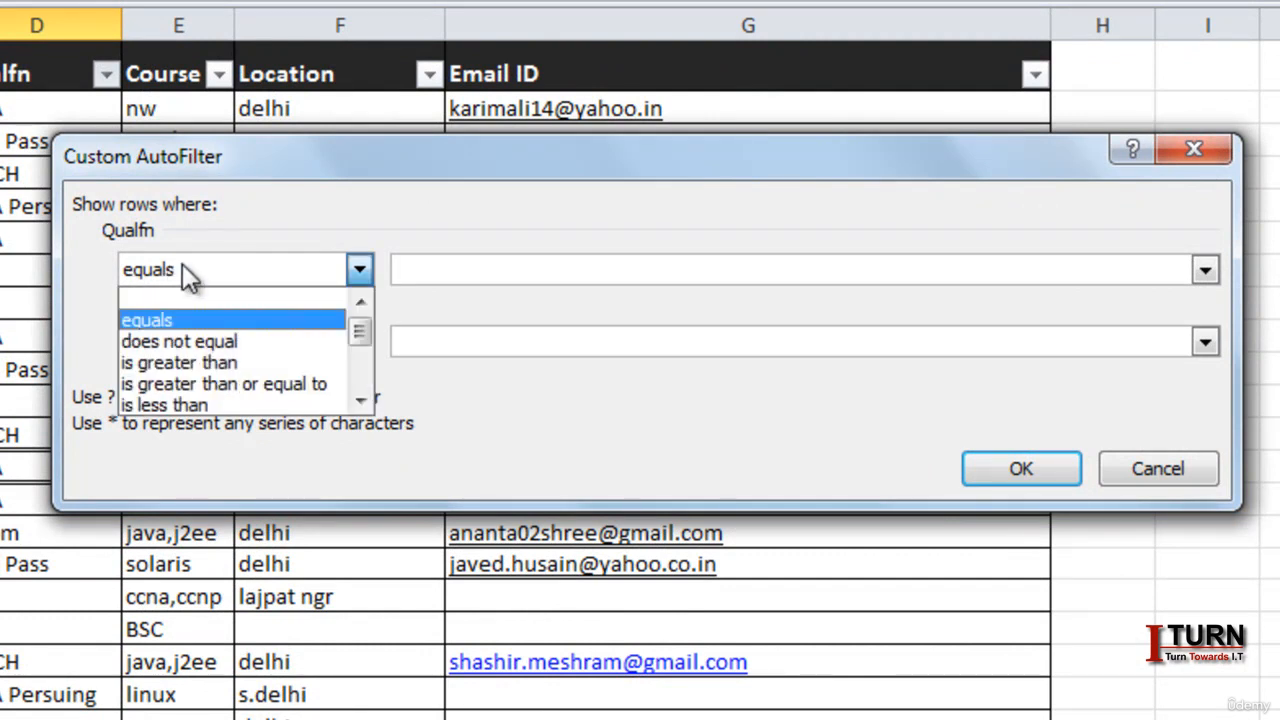
click(177, 364)
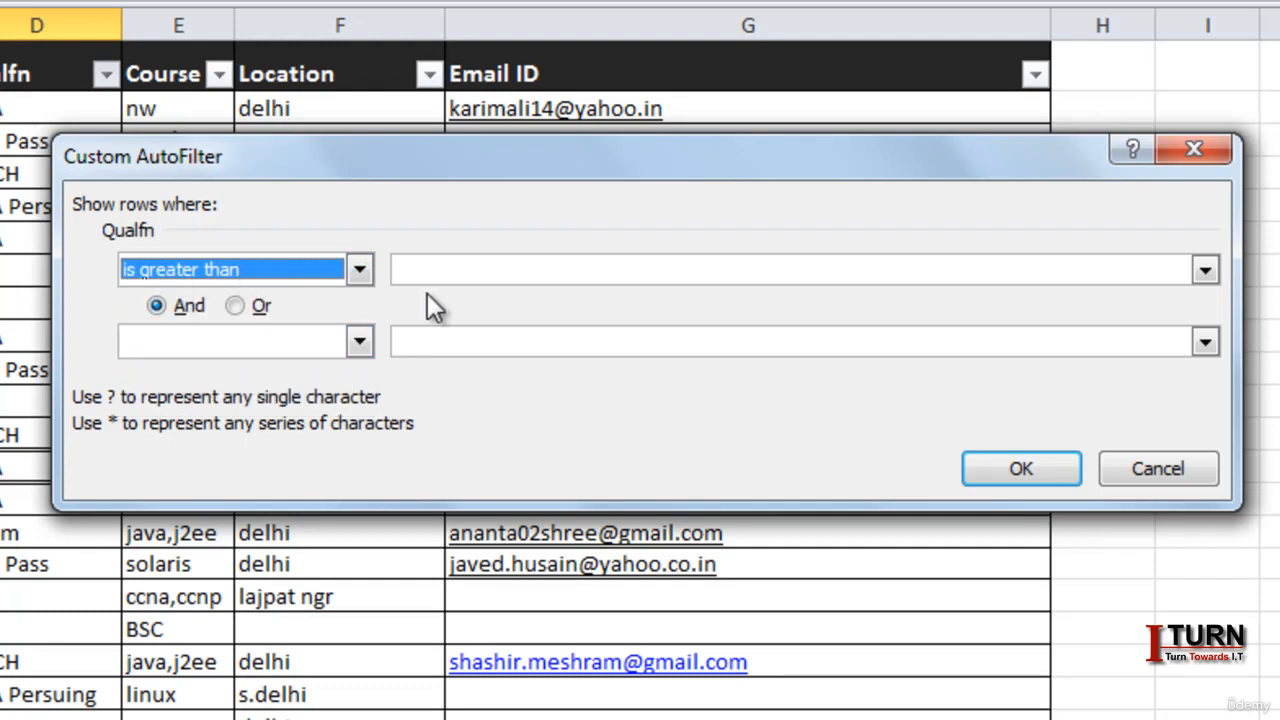
click(455, 263)
text(3)
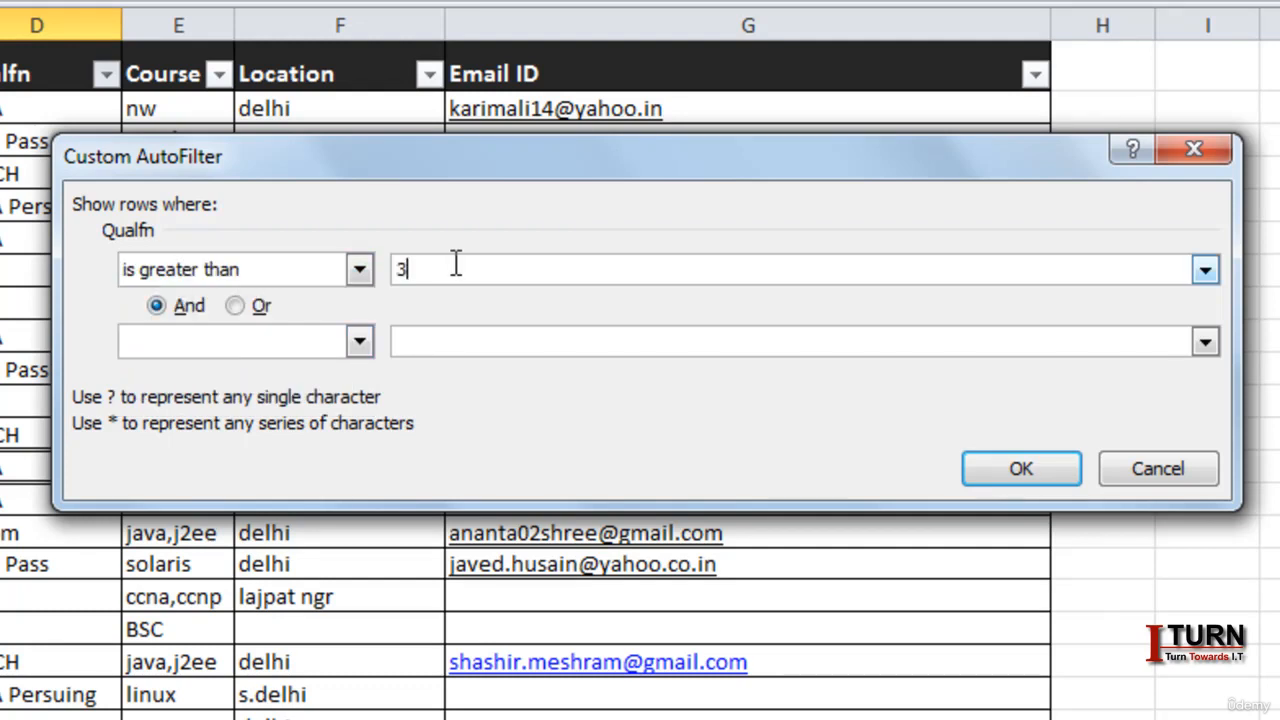
text(00)
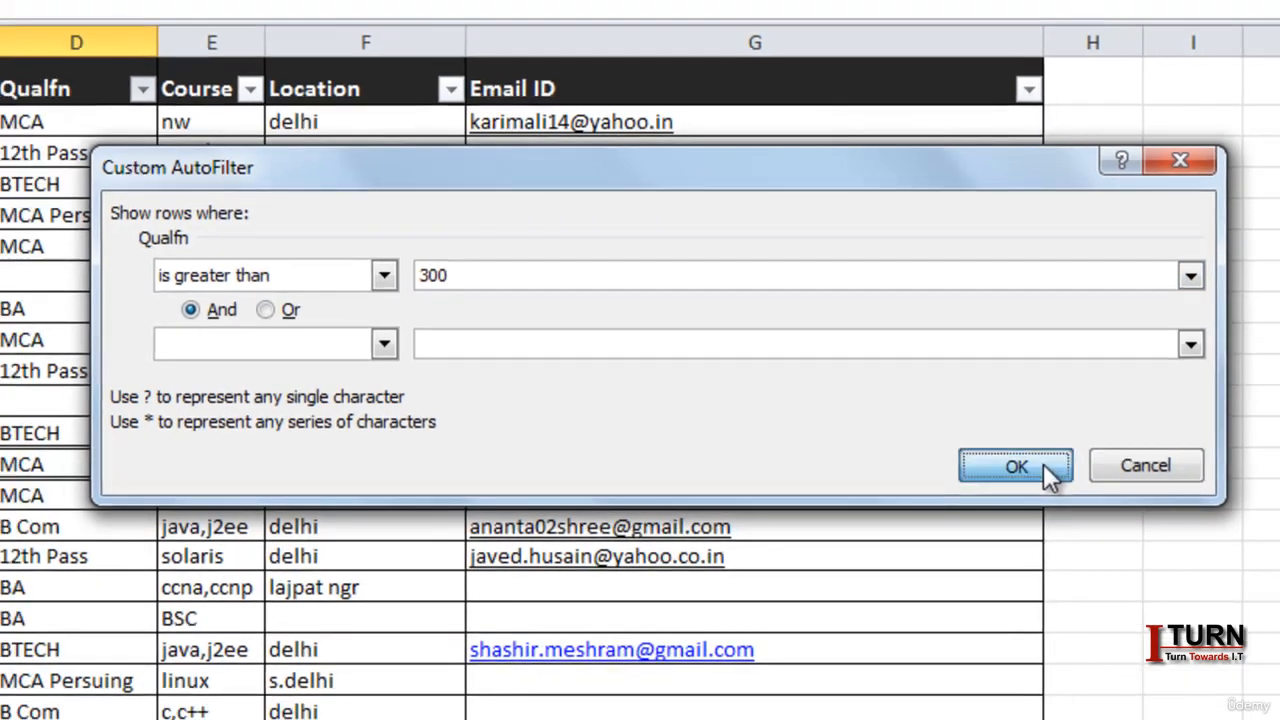
click(1050, 470)
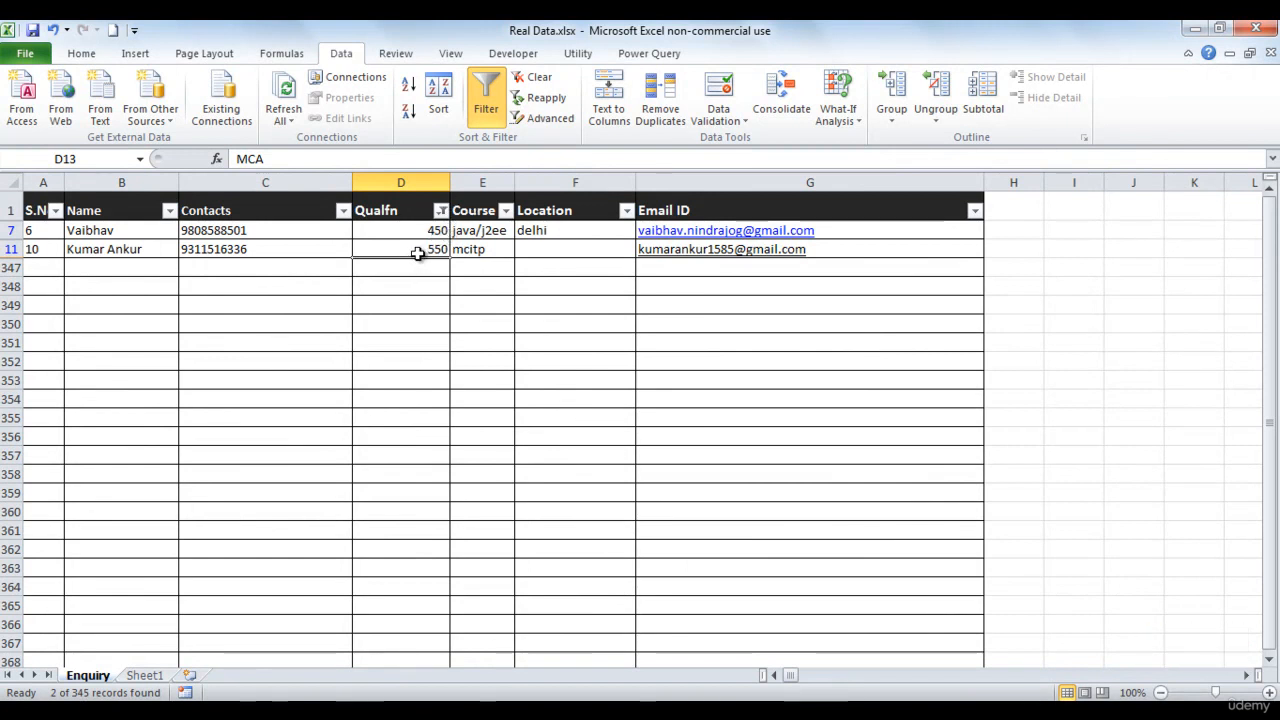
- Clear the filter from the Qualfn column
click(441, 211)
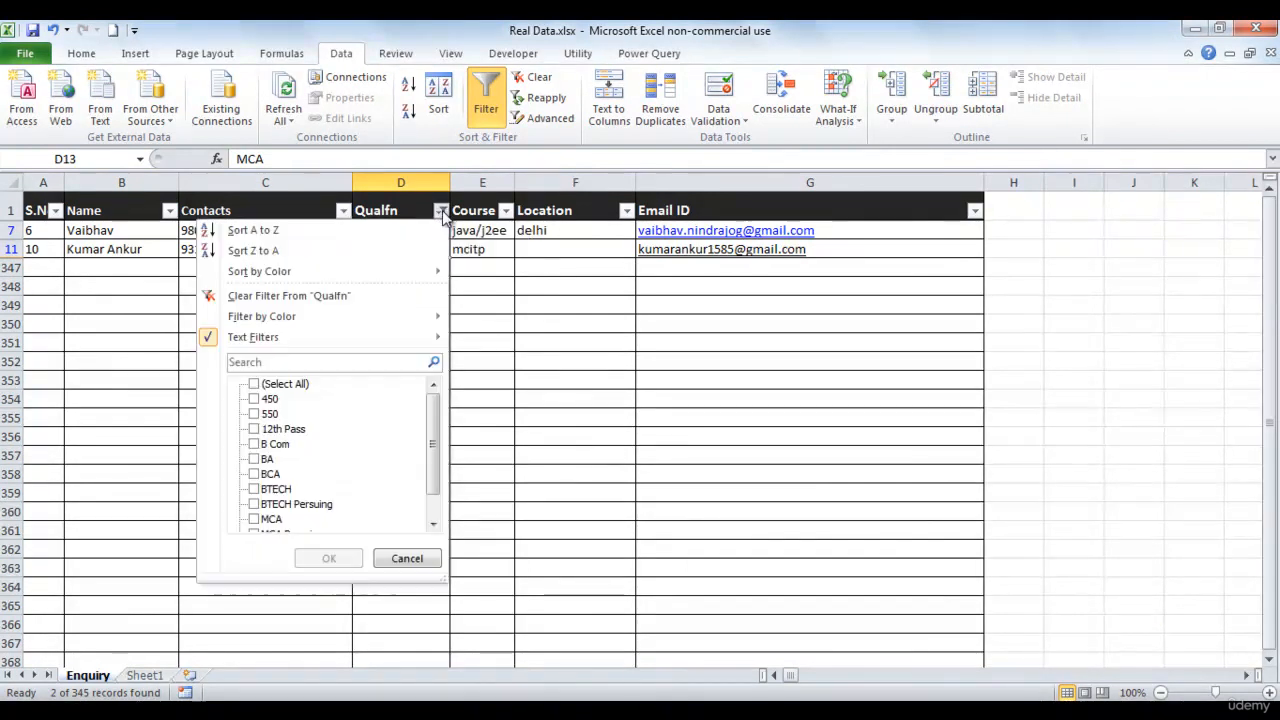
click(312, 298)
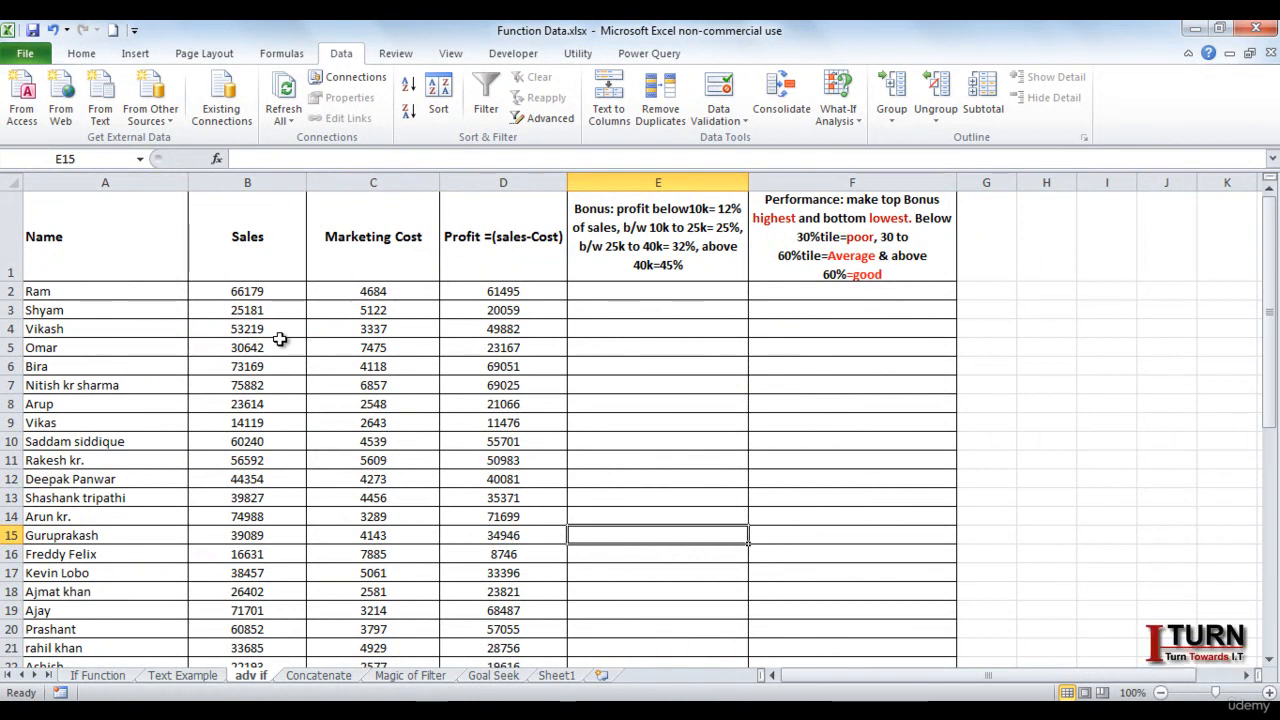
- In Function Data.xlsx, turn on filtering for the adv if sheet's headers and filter Sales to equal 14119
click(264, 207)
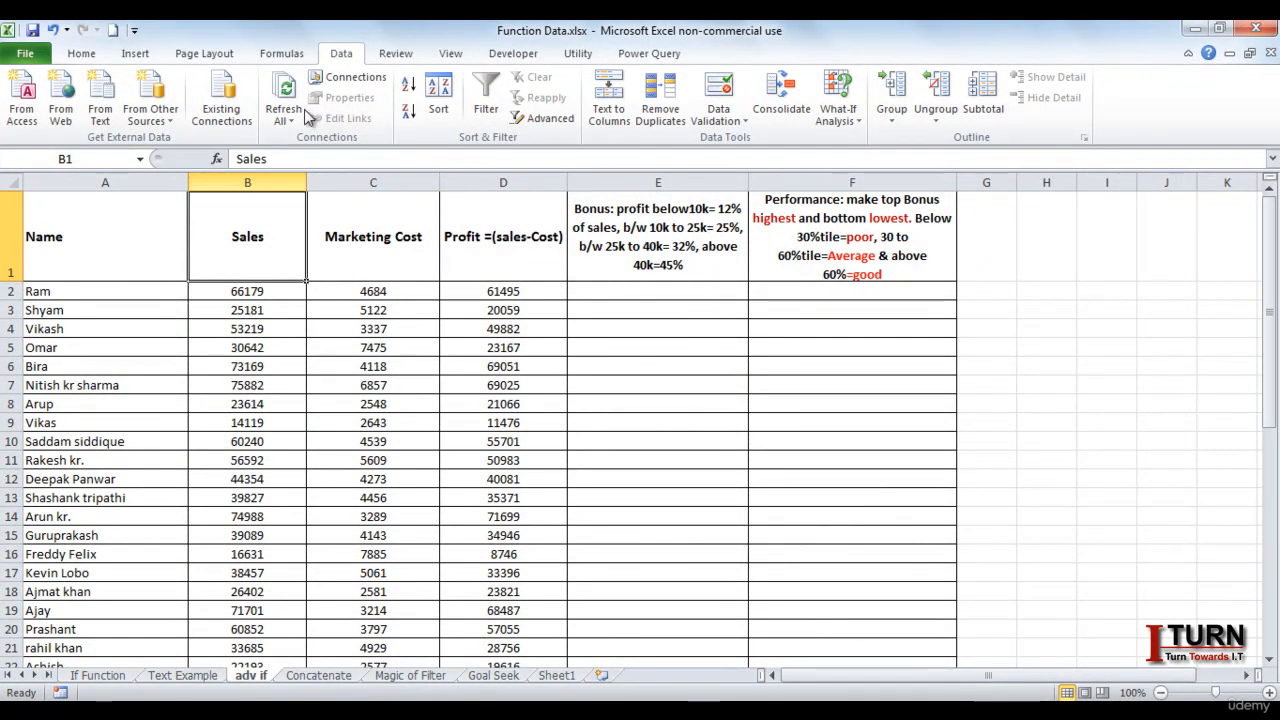
click(486, 95)
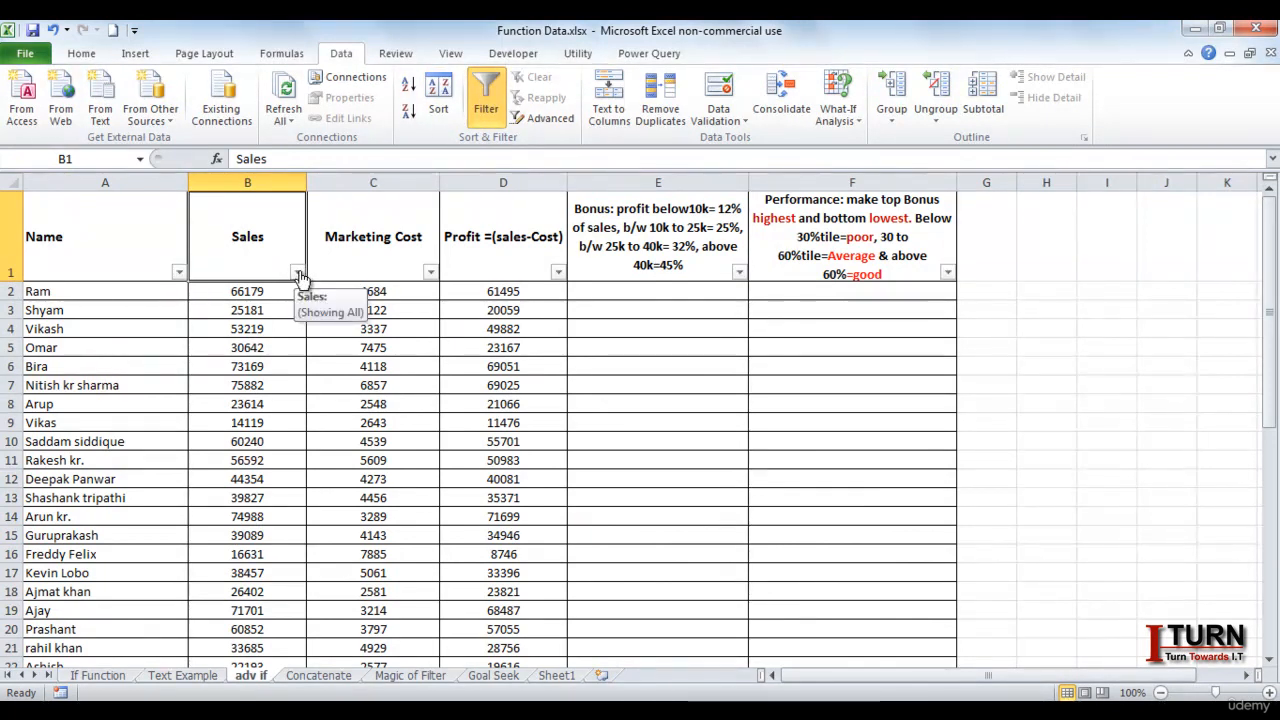
click(298, 272)
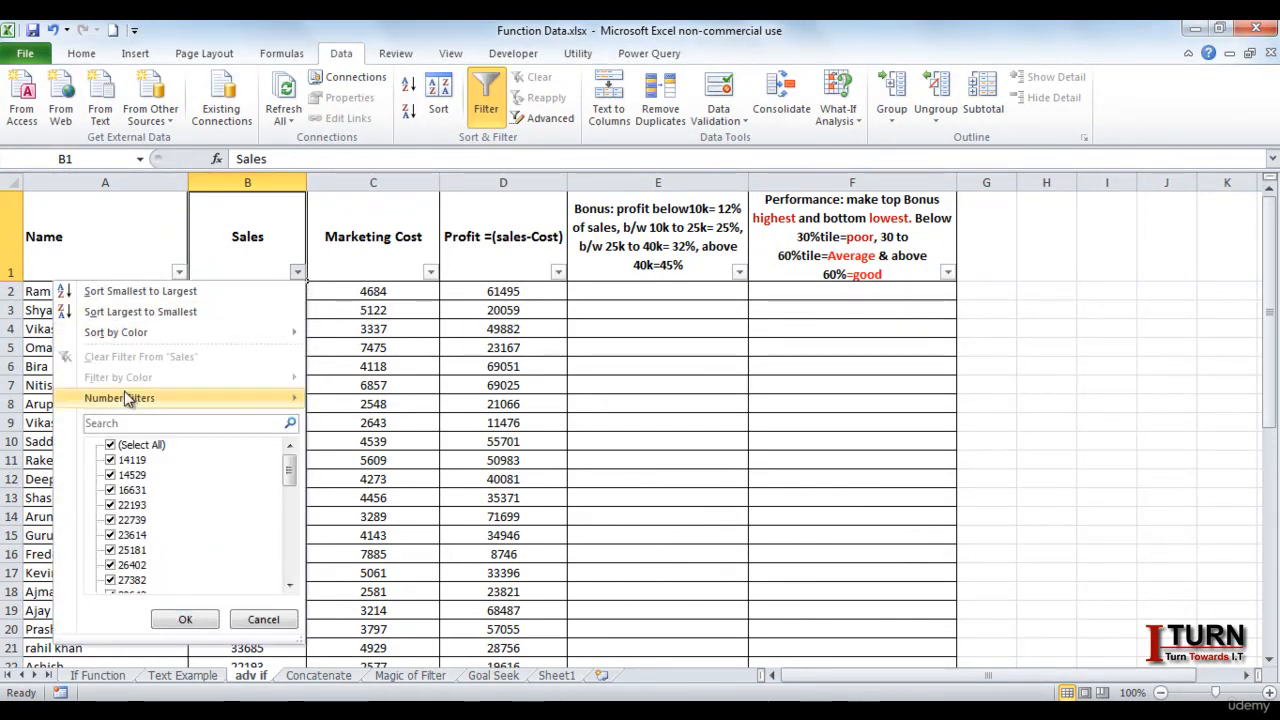
mouse_move(127, 400)
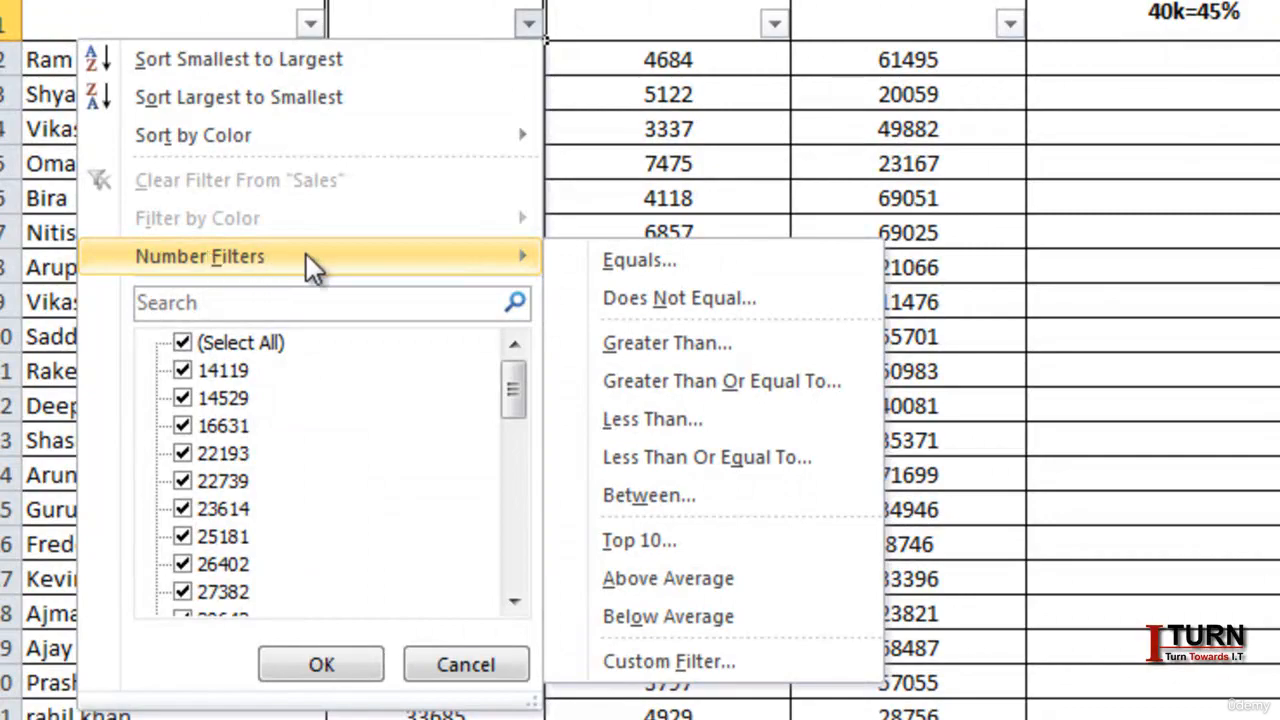
click(628, 259)
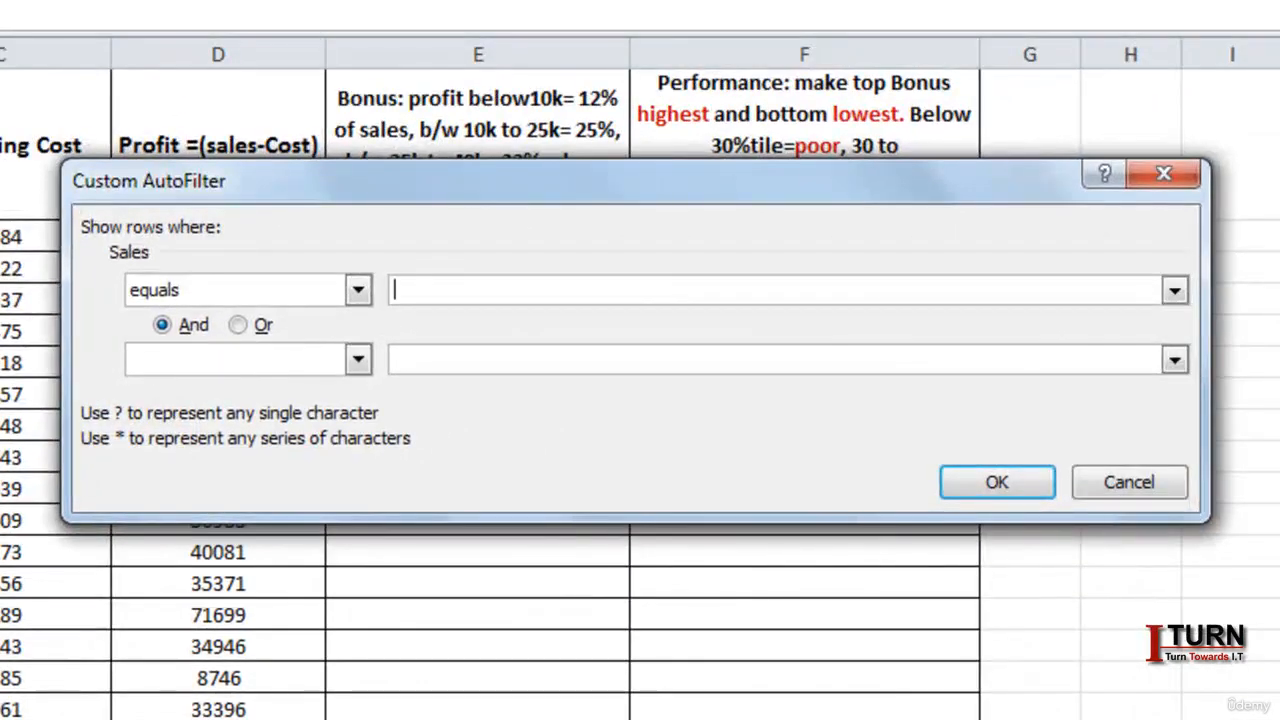
text(14119)
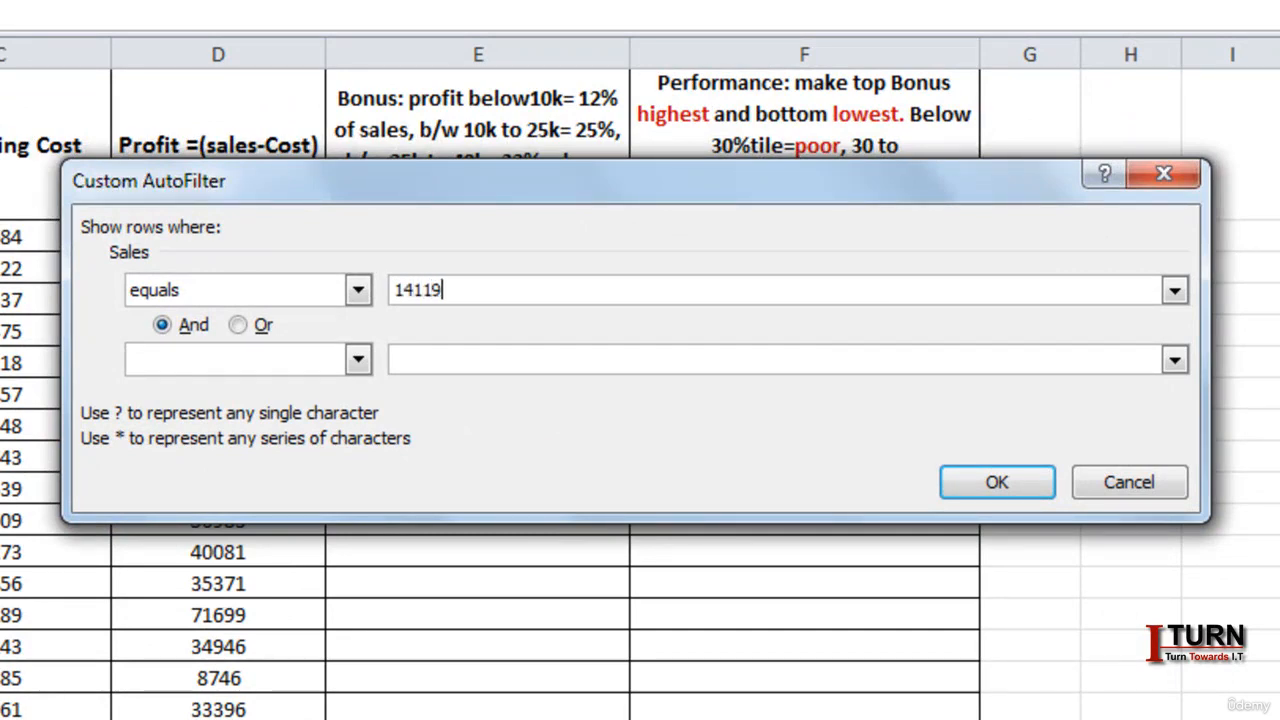
click(1017, 490)
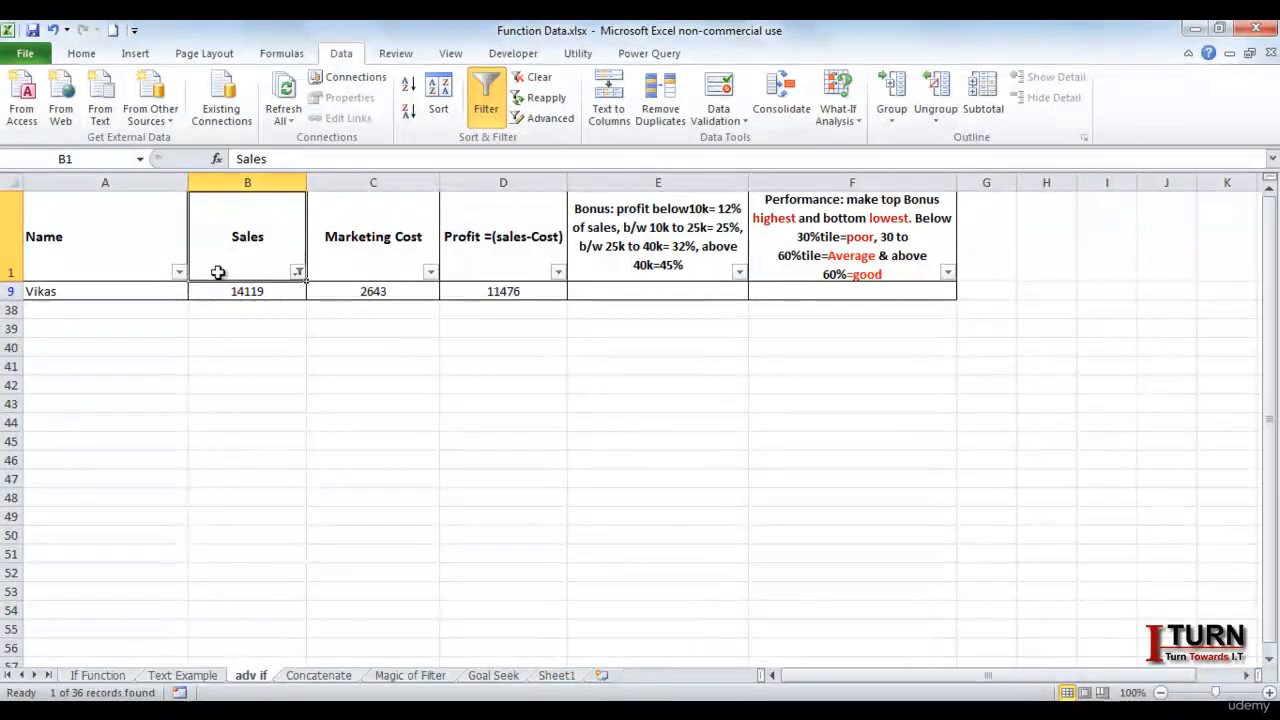
- Change the Sales number filter to show values greater than 45000
click(297, 272)
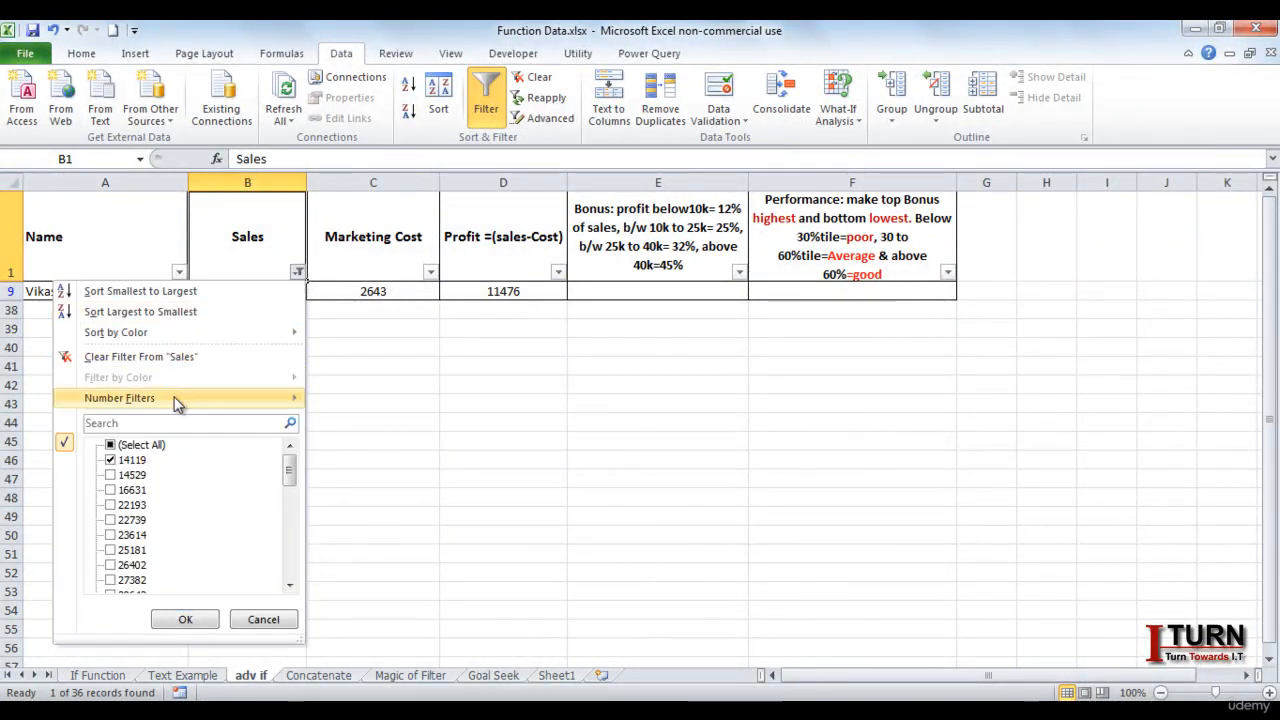
mouse_move(173, 398)
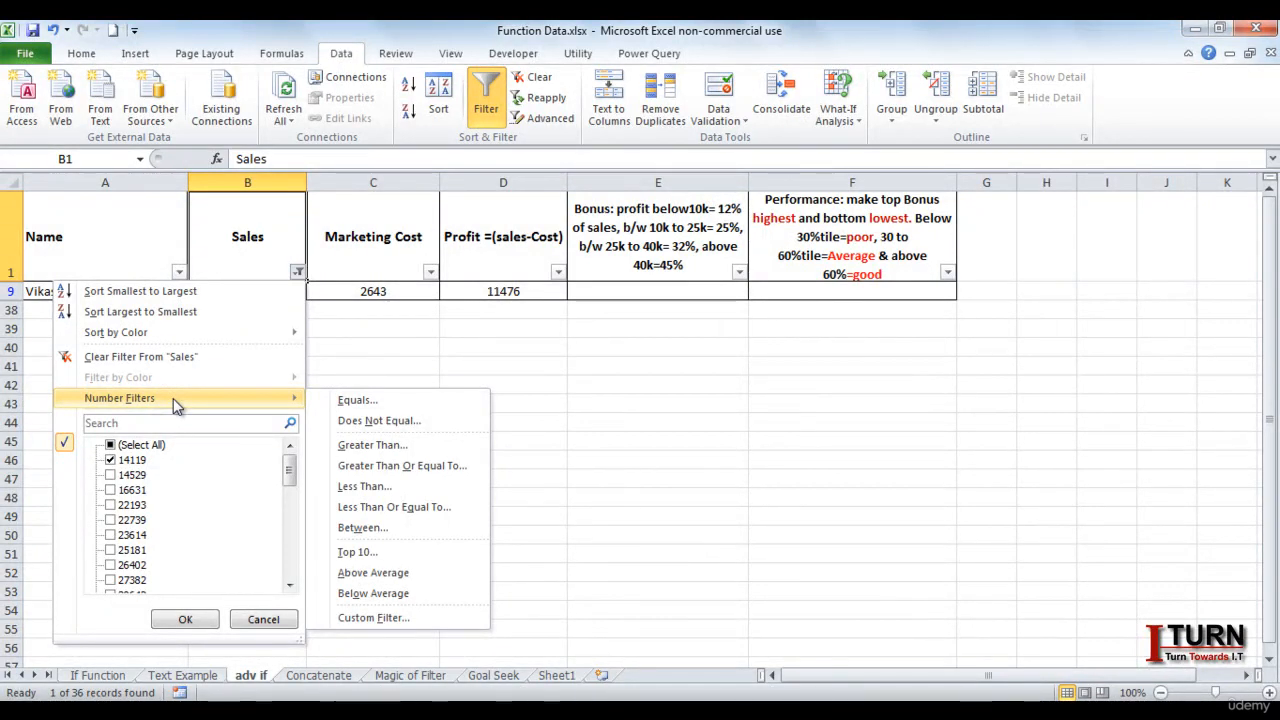
click(363, 447)
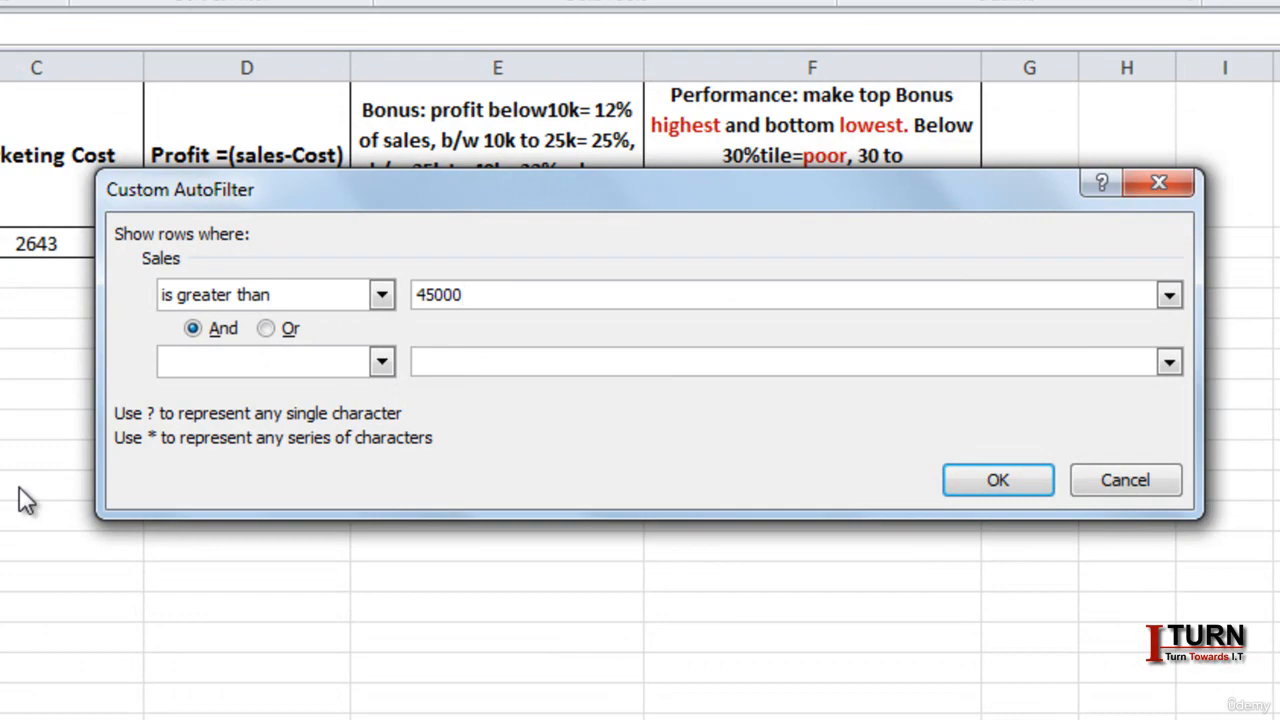
click(1004, 474)
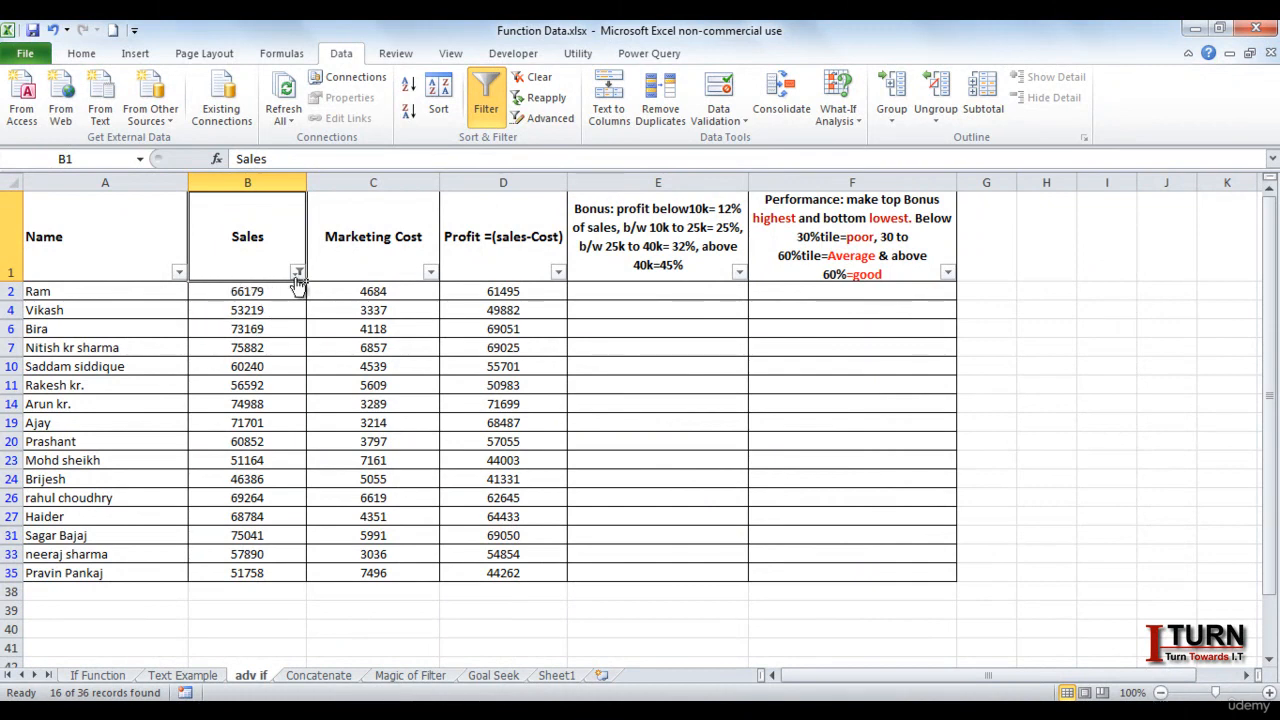
- Change the Sales number filter to show values less than 32000
click(298, 272)
mouse_move(204, 404)
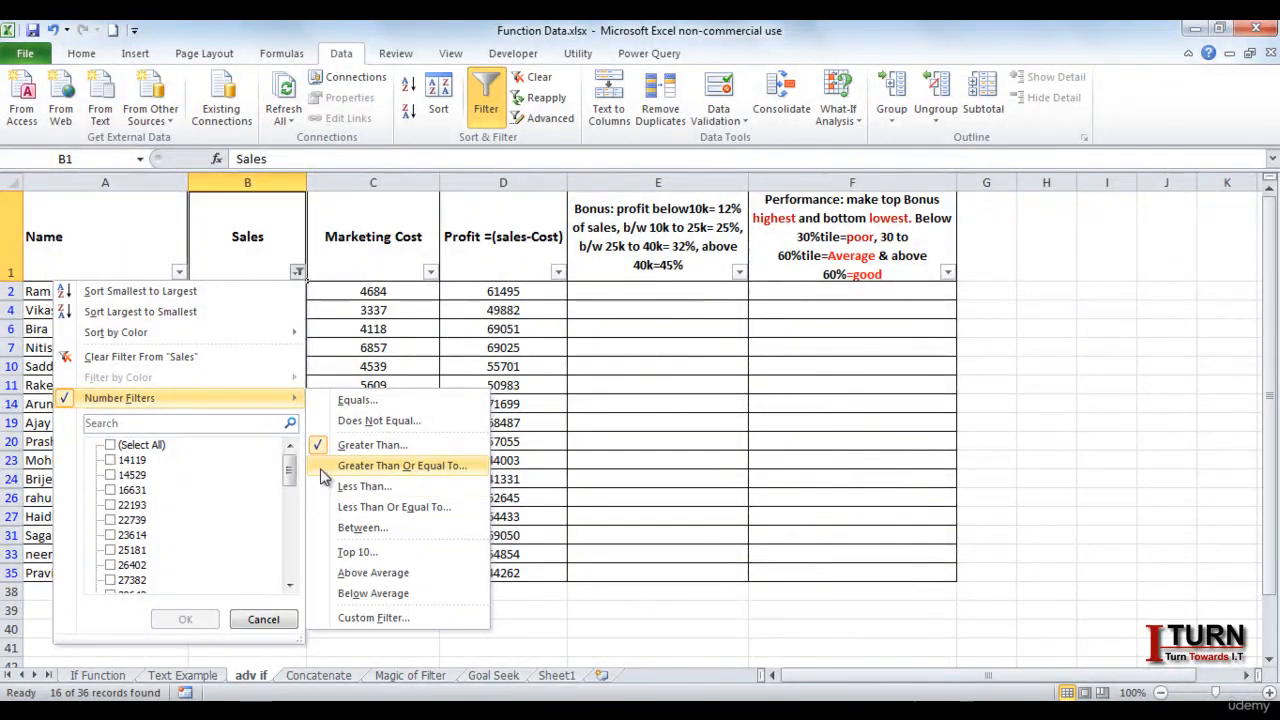
click(363, 488)
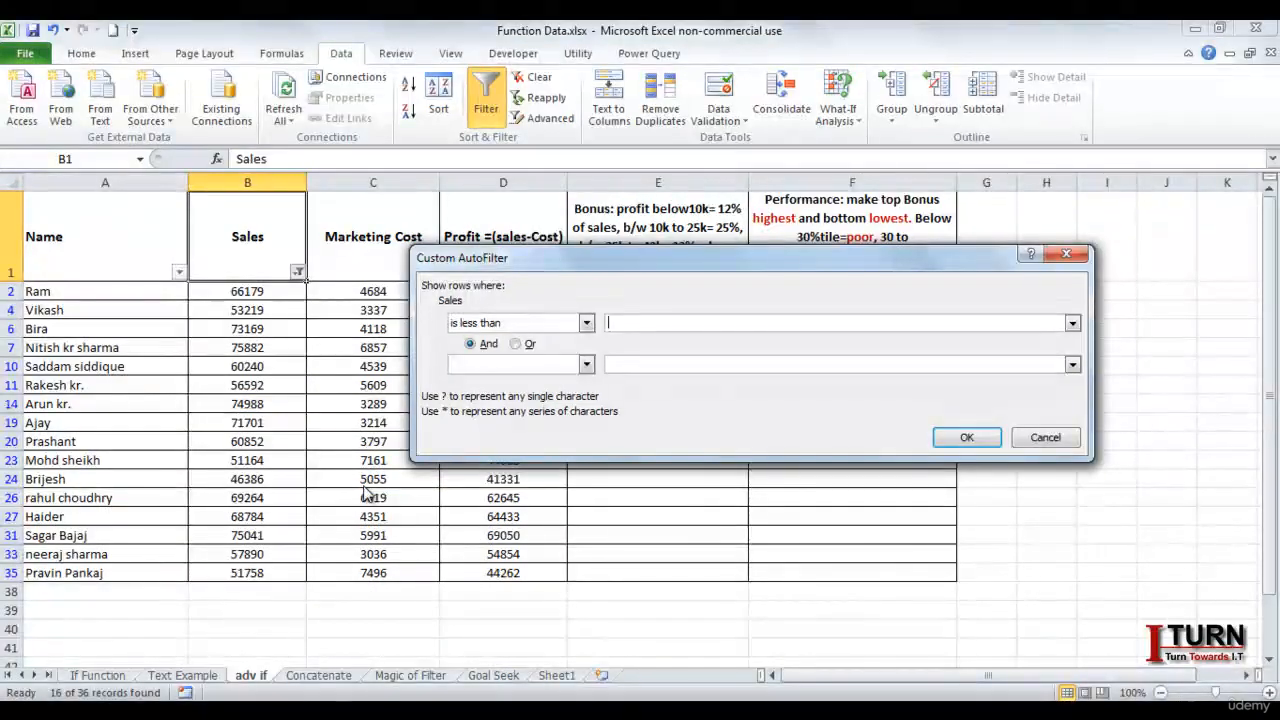
text(32000)
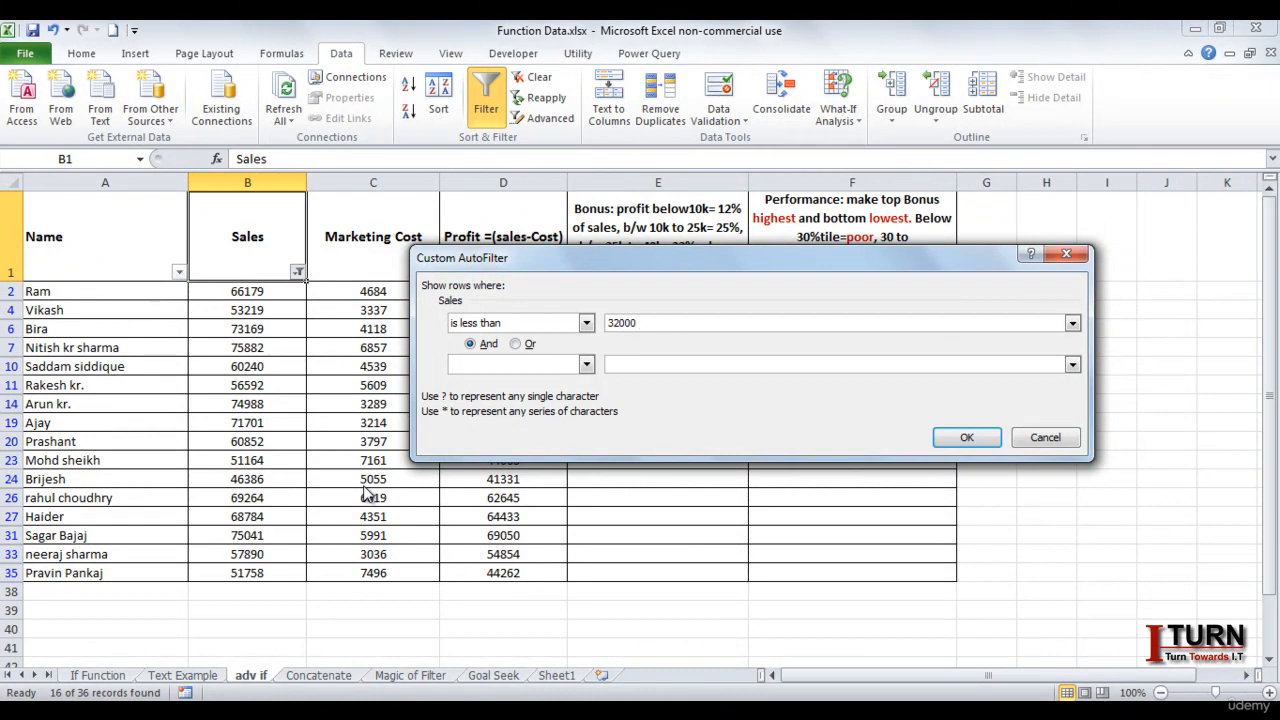
key(Return)
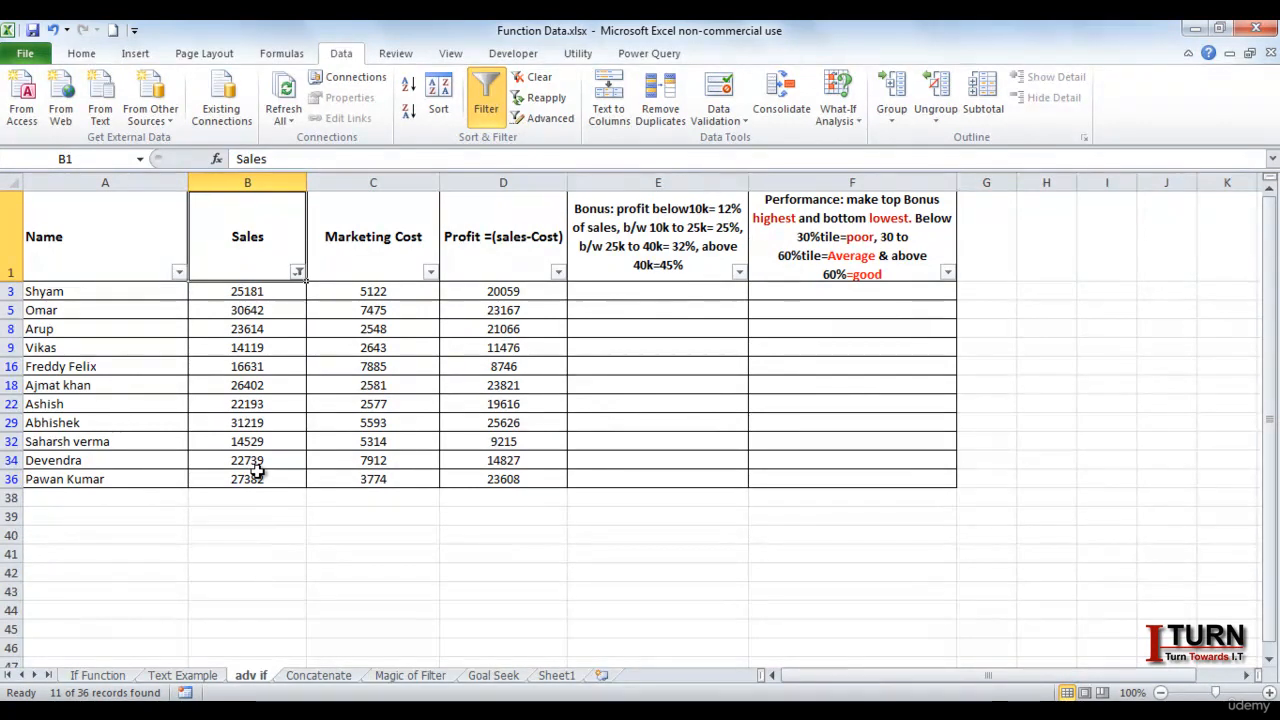
- Change the Sales number filter to show values between 40000 and 45000
click(299, 274)
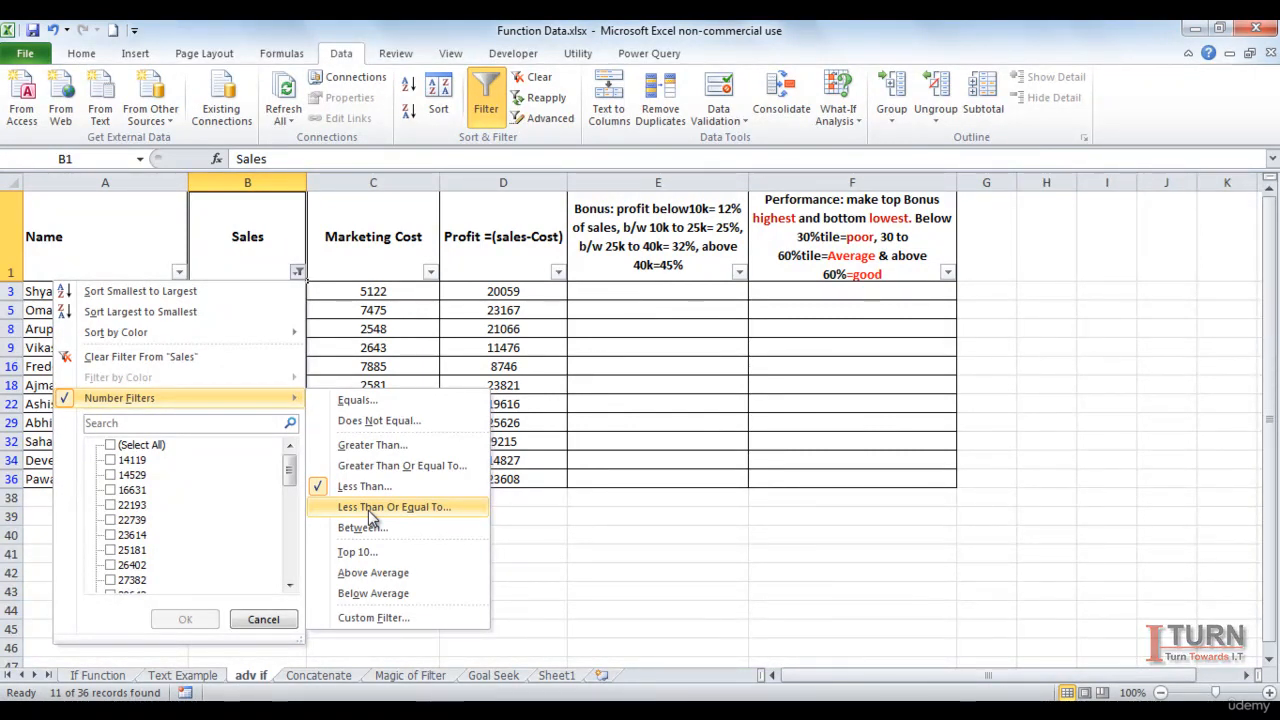
click(298, 273)
click(298, 273)
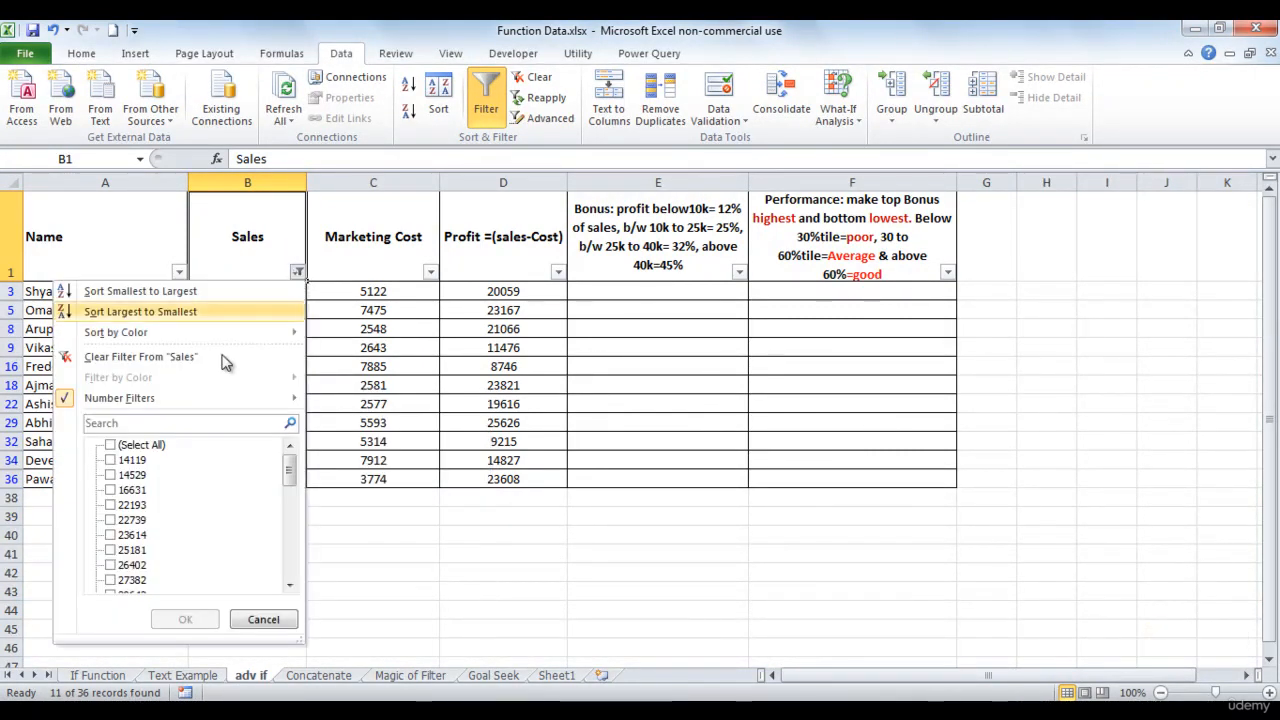
mouse_move(185, 400)
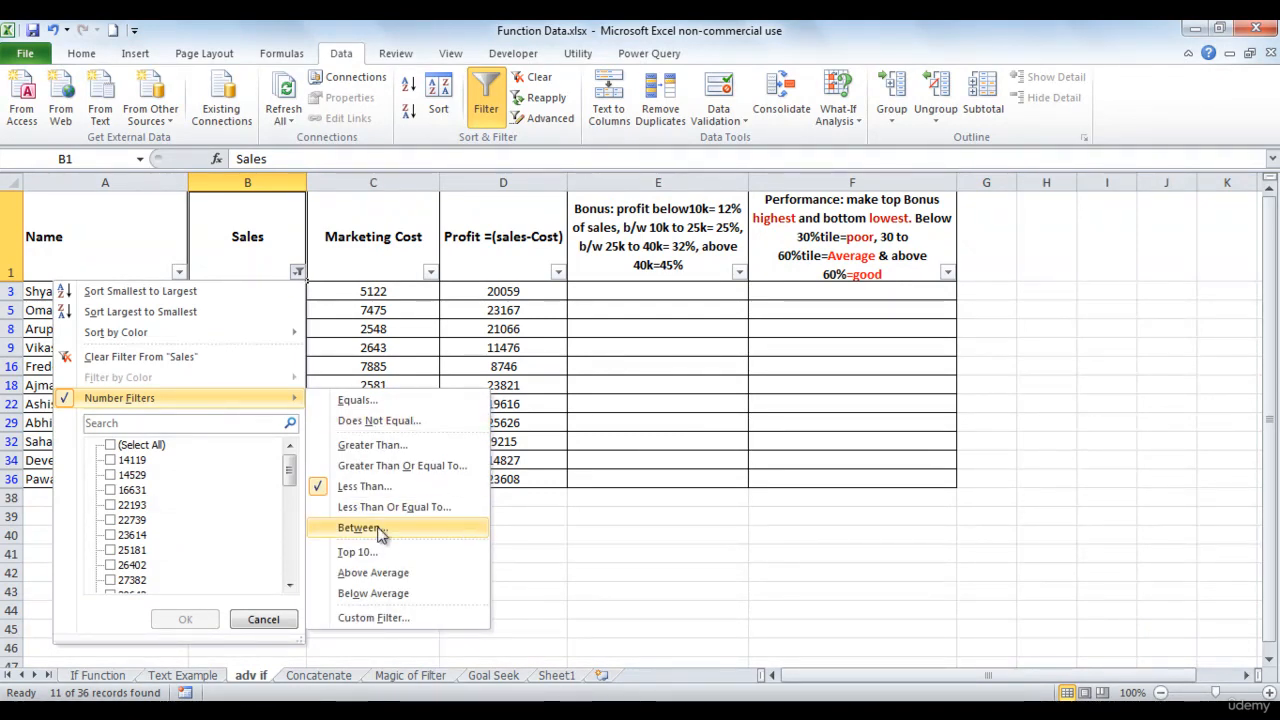
click(381, 531)
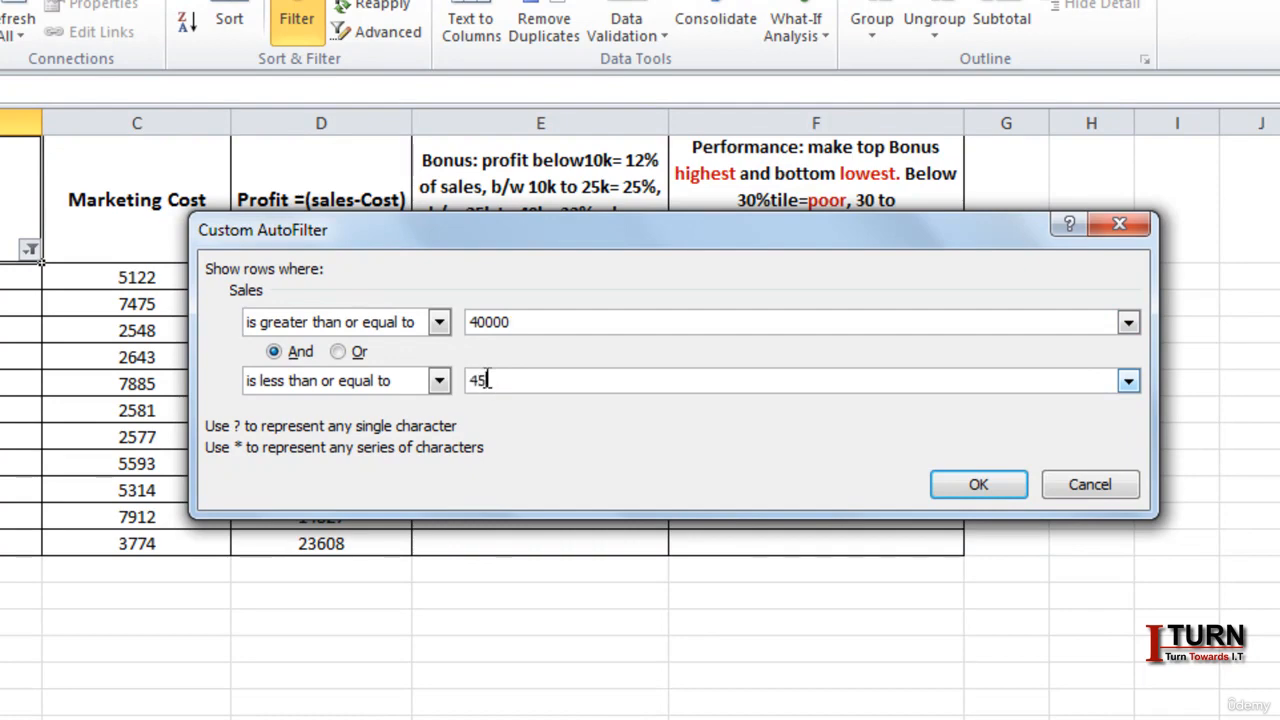
key(Return)
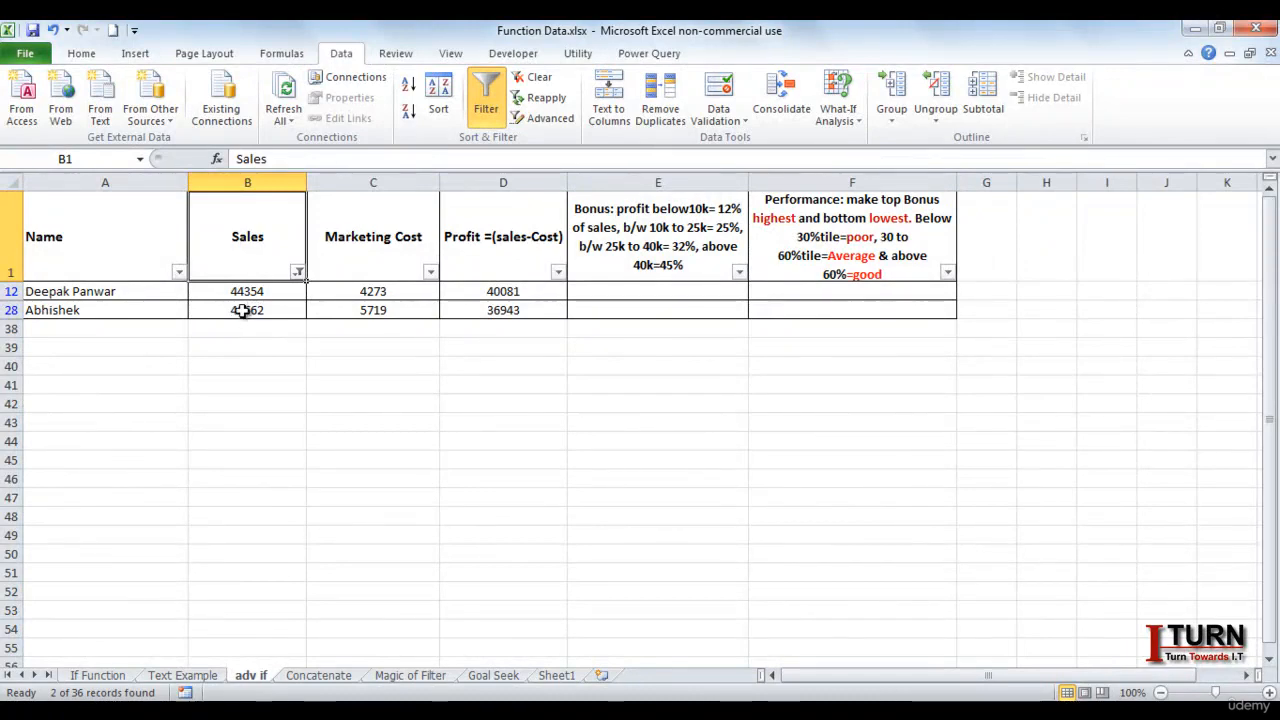
- Change the Sales number filter to show the top 10 items
click(298, 272)
mouse_move(196, 397)
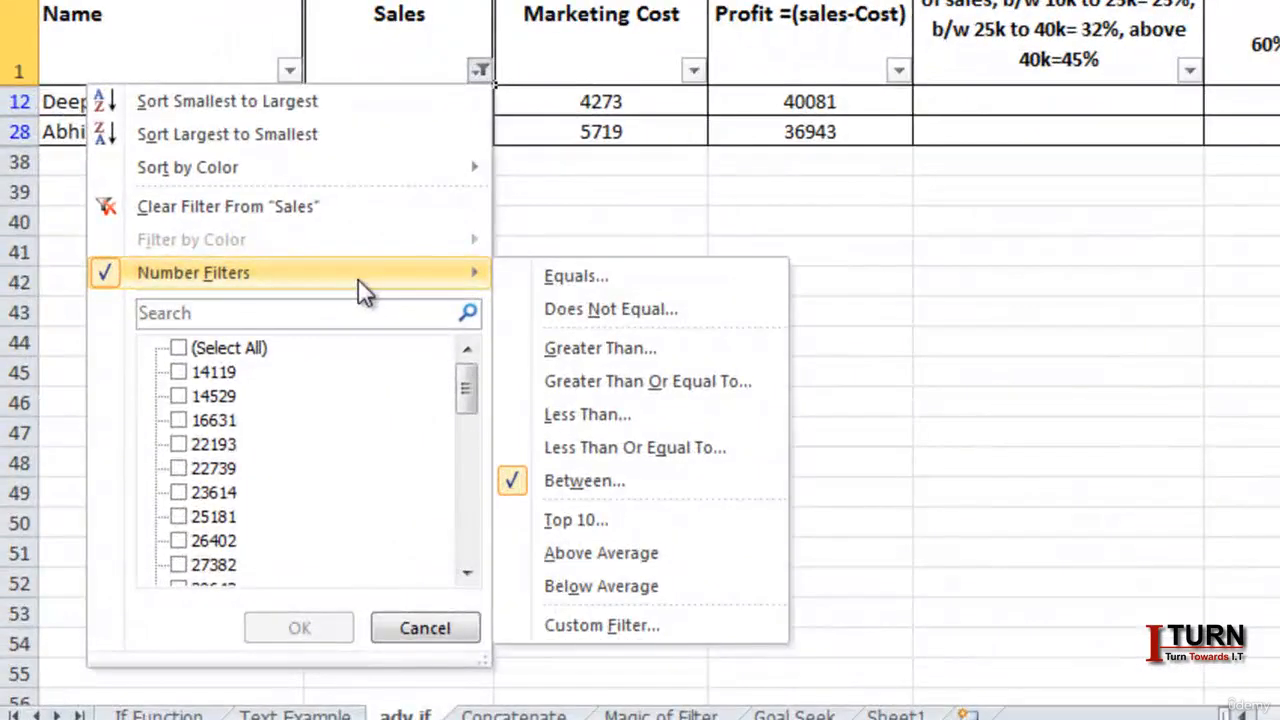
click(573, 520)
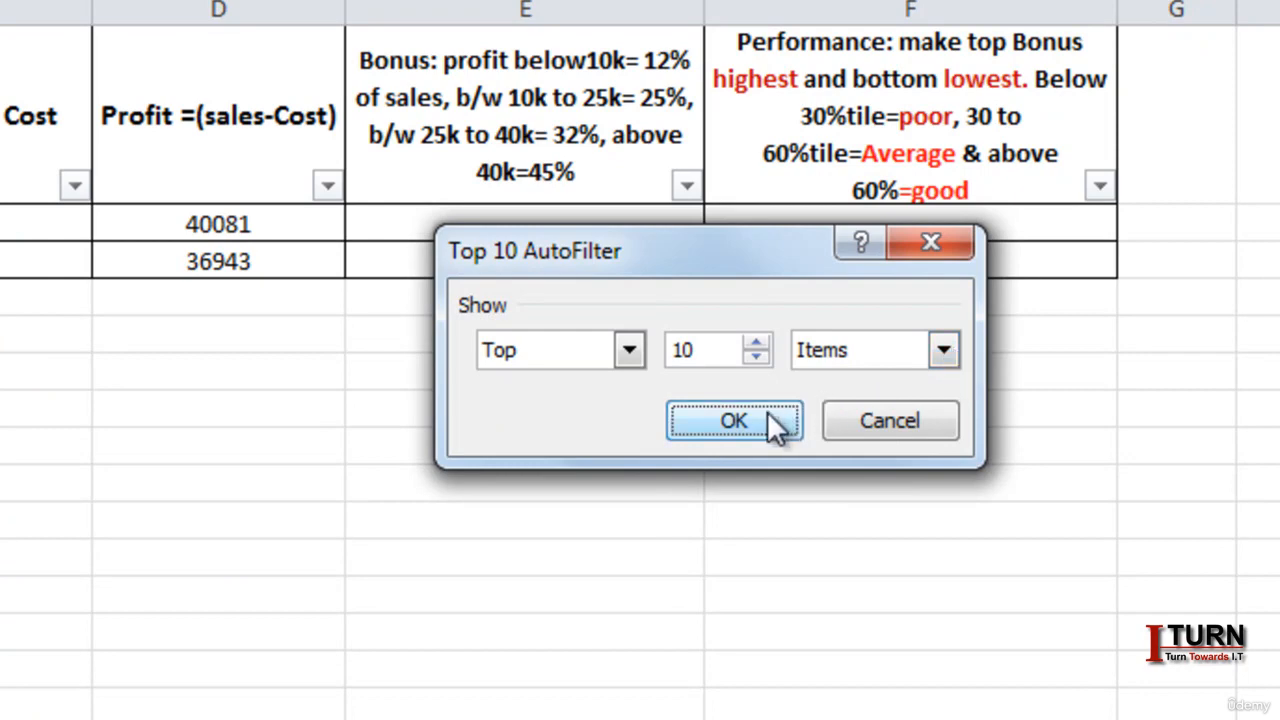
click(696, 424)
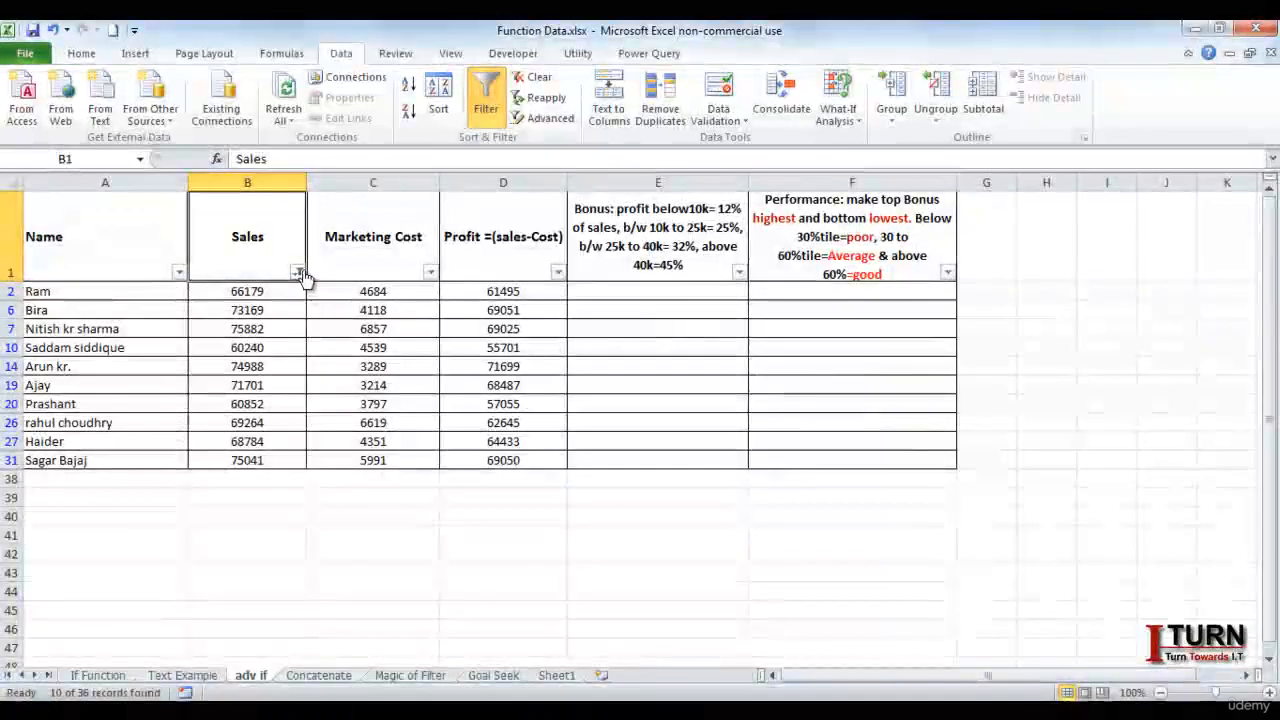
- Clear the Sales filter and select all Sales values from B2 down to check their count
click(299, 272)
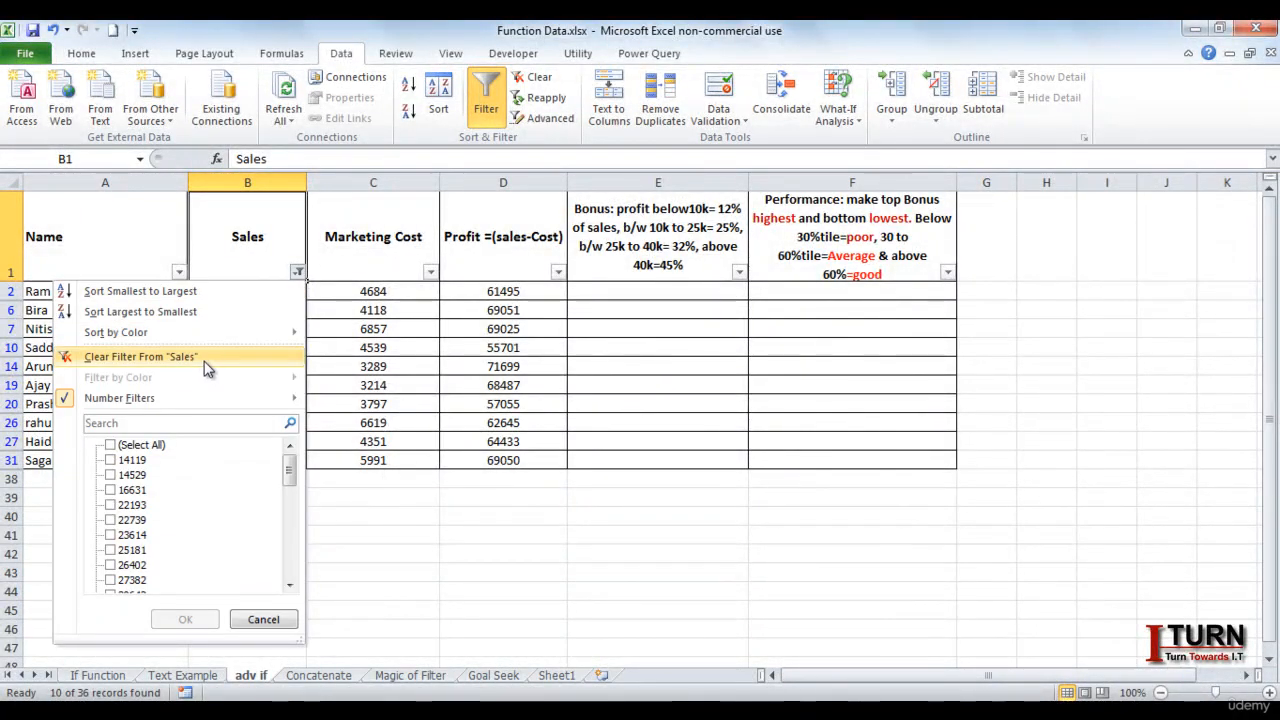
click(205, 360)
click(256, 295)
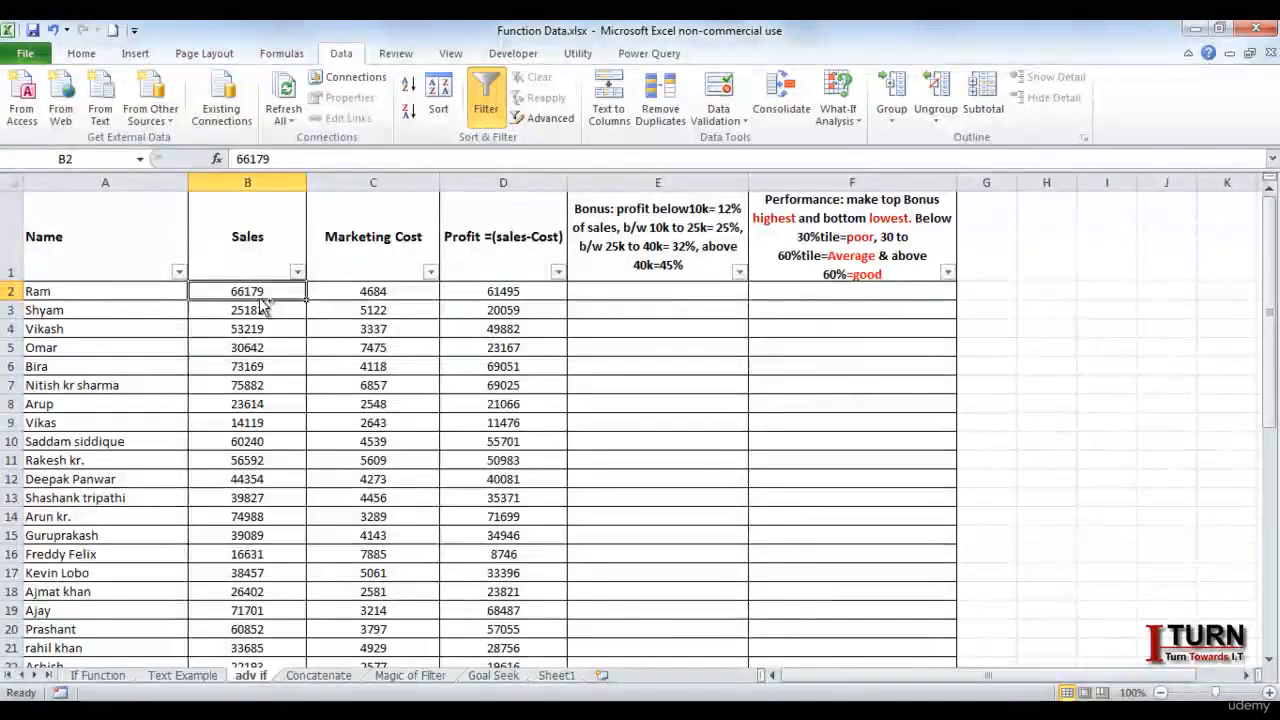
key(ctrl+shift+Down)
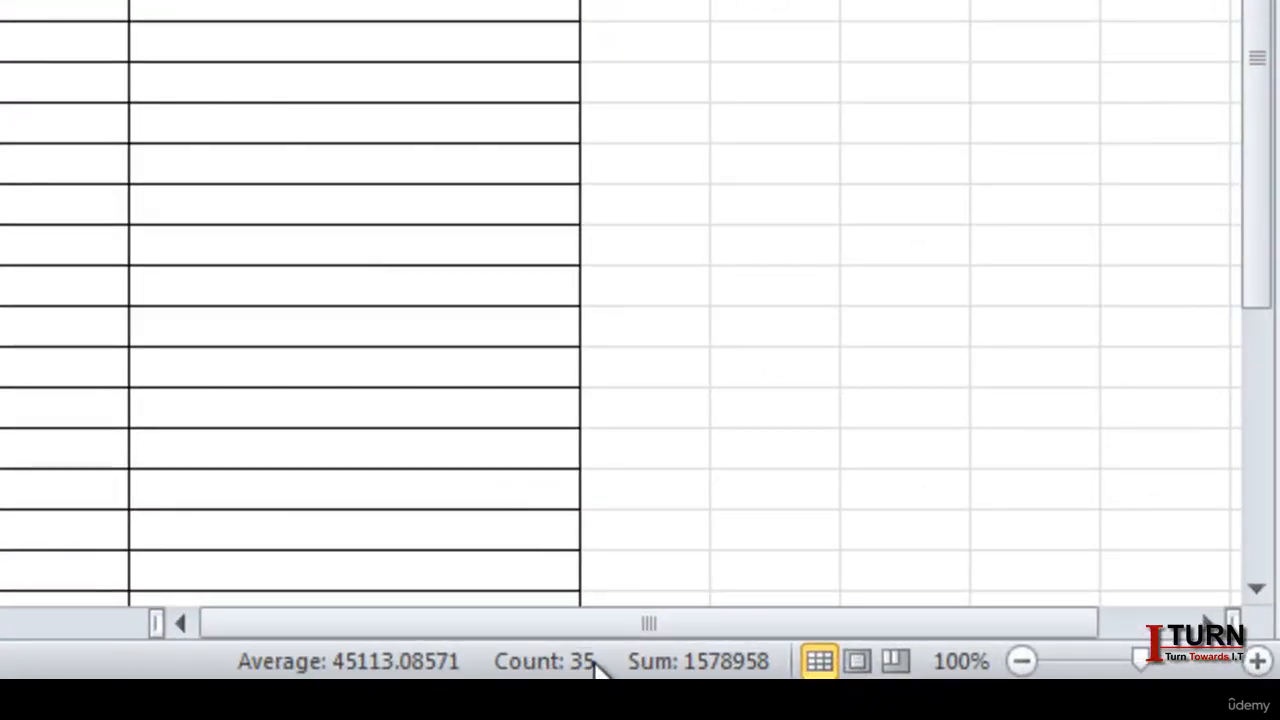
drag(1268, 195, 1266, 0)
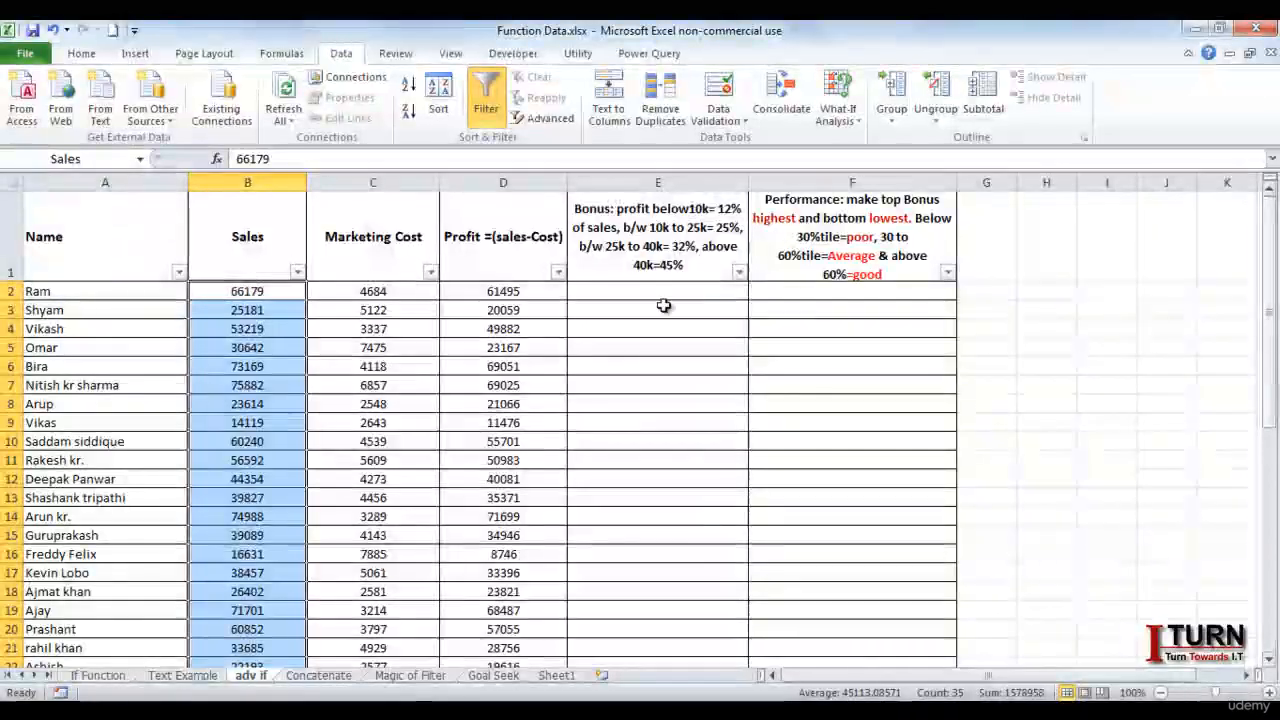
click(240, 346)
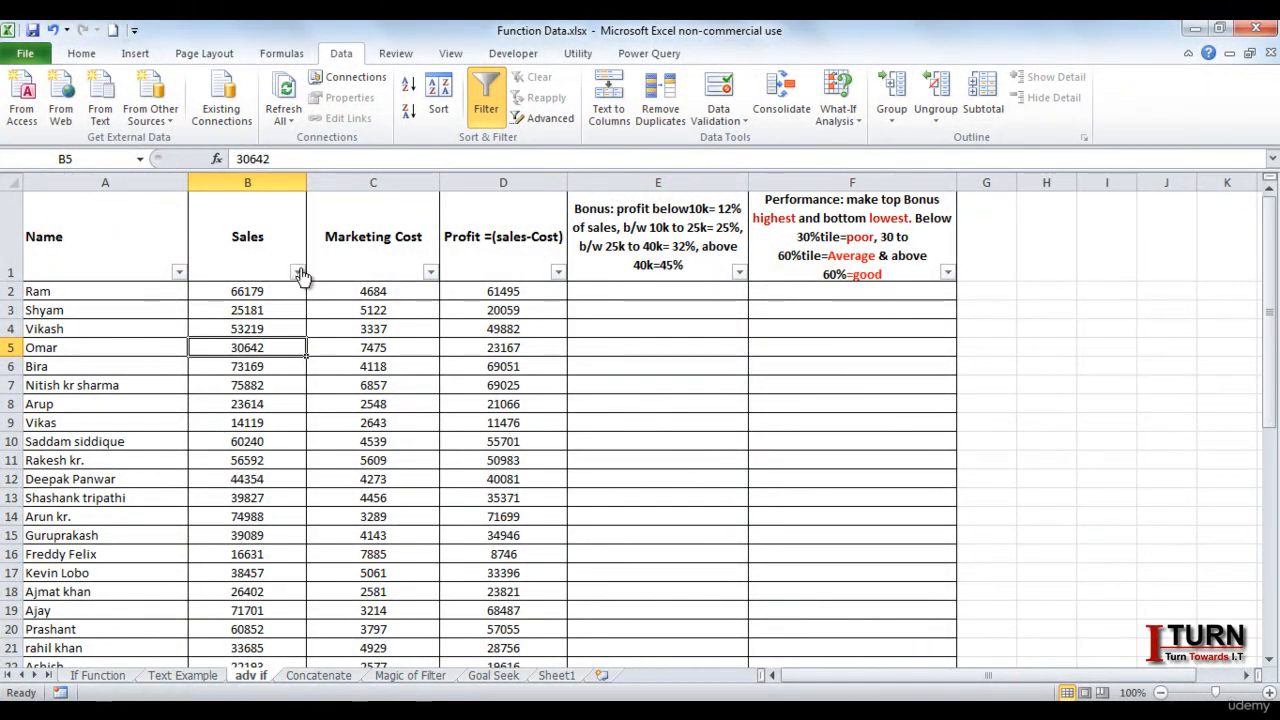
- Filter the Sales column to show the top 10 percent of values
click(298, 272)
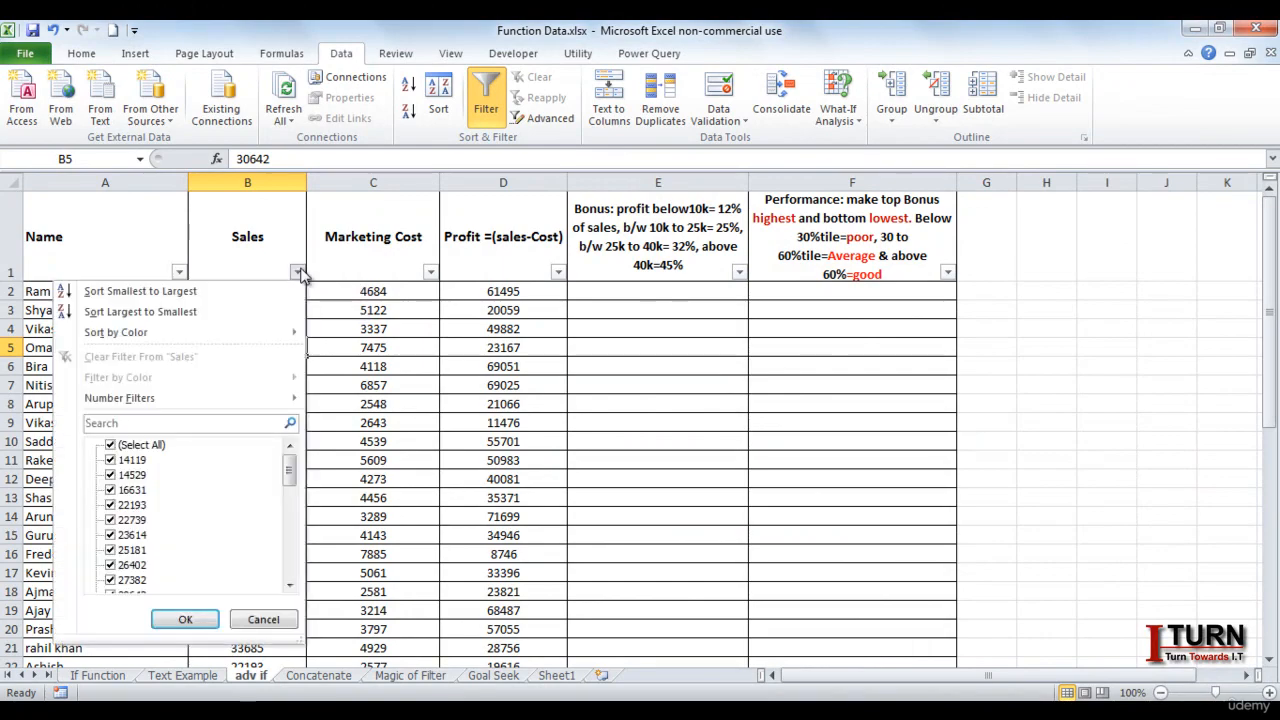
click(155, 397)
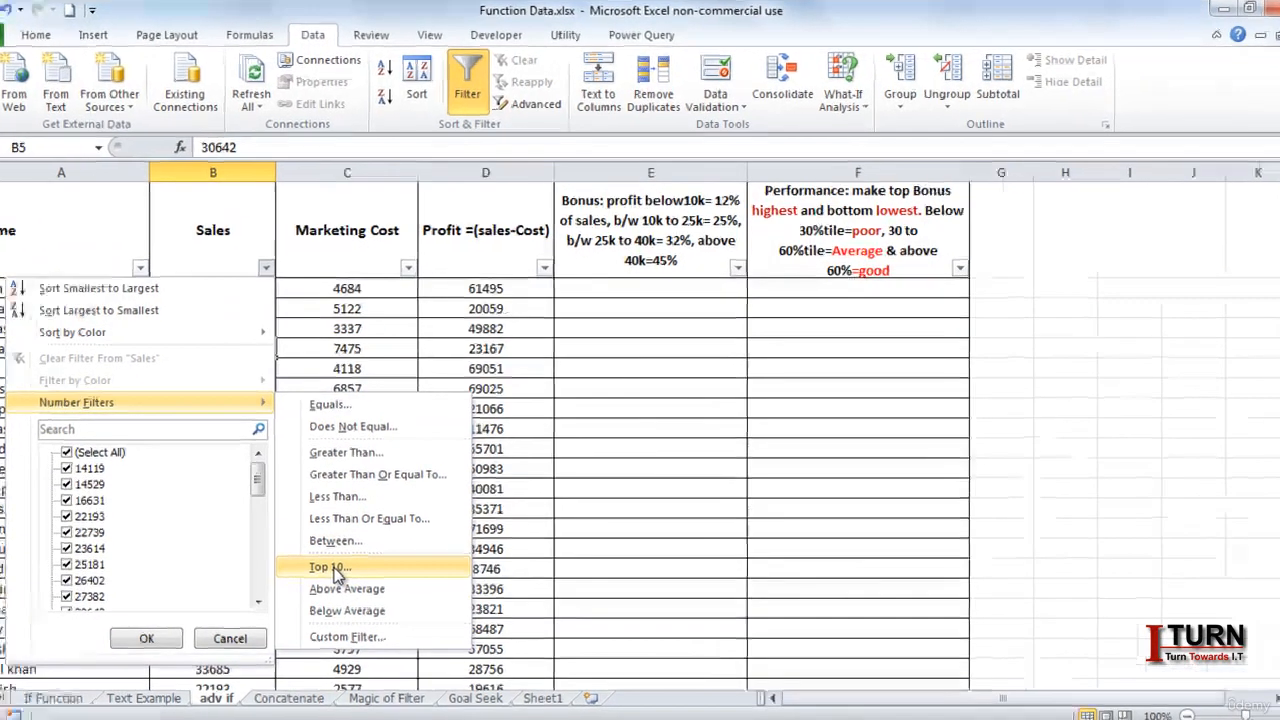
click(357, 552)
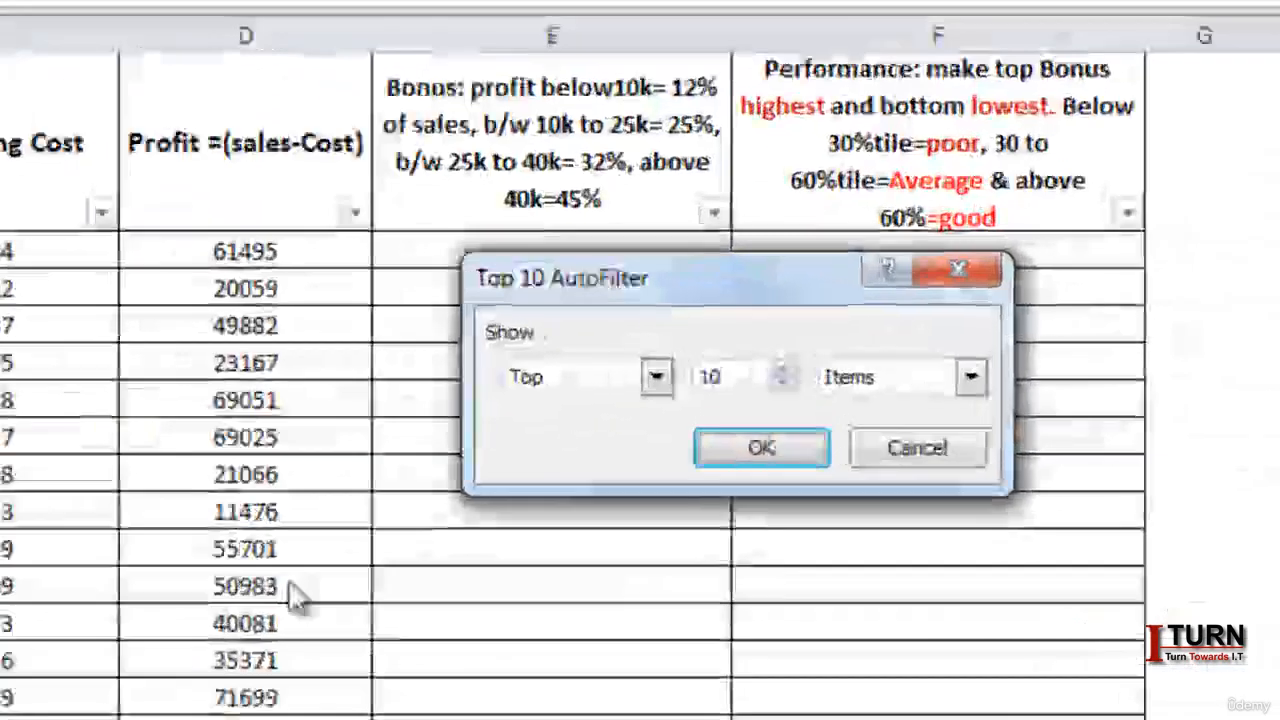
click(890, 379)
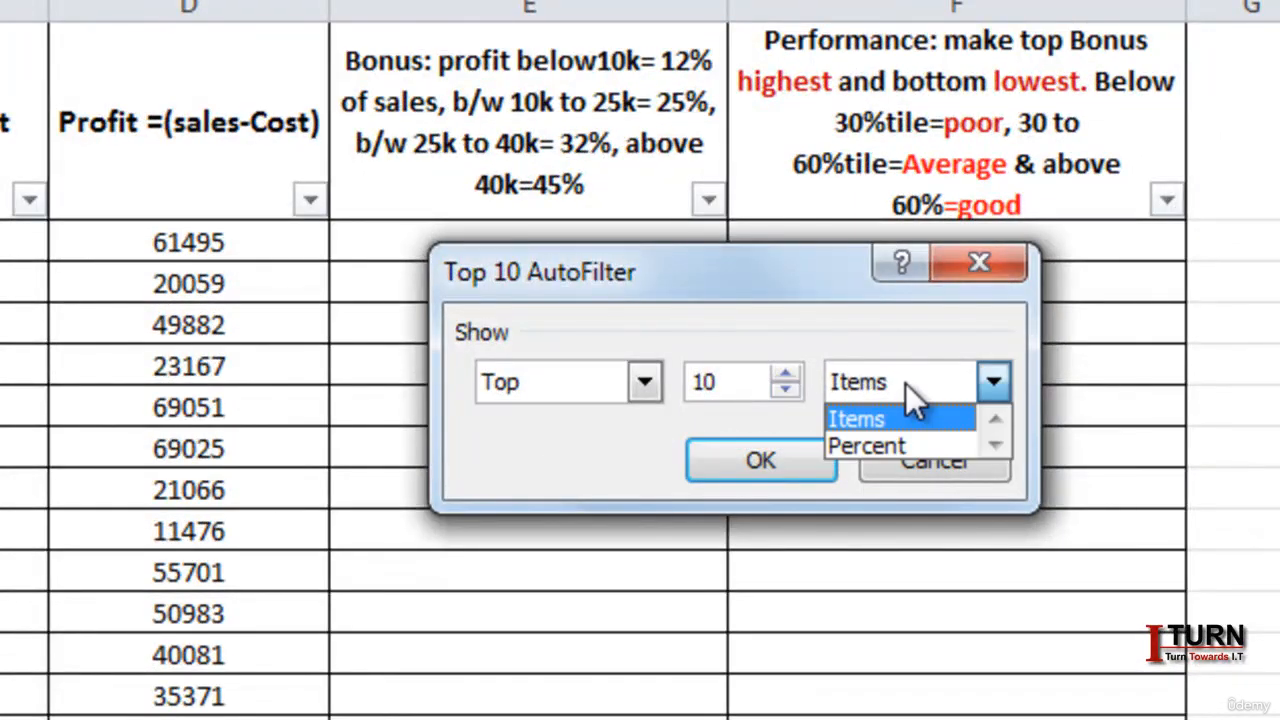
click(880, 444)
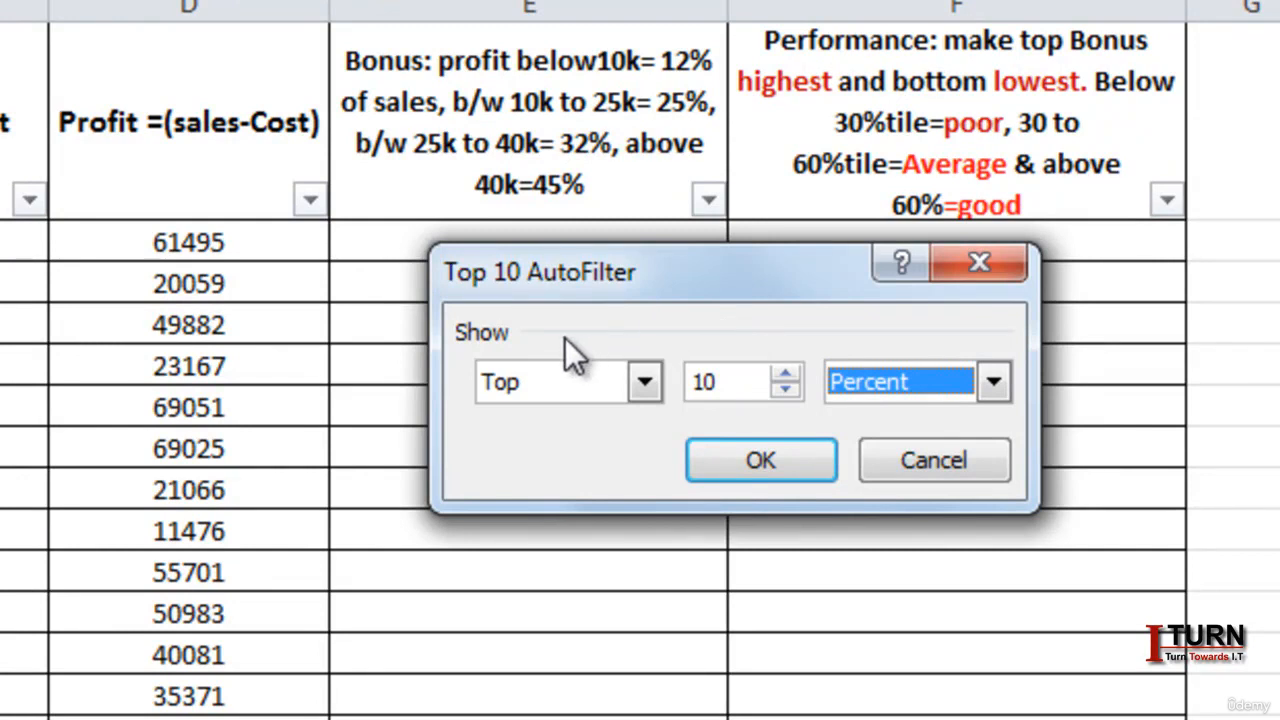
click(760, 460)
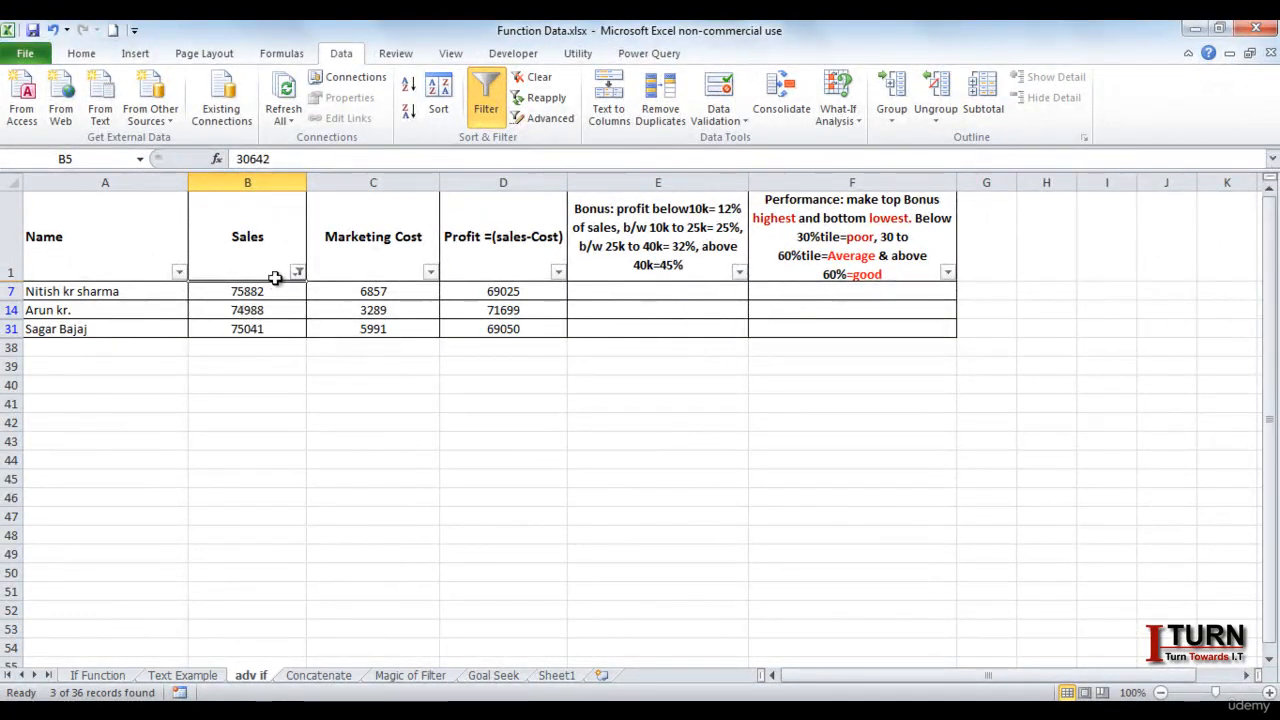
- Change the Sales number filter to show the bottom 10 percent of values
click(298, 272)
mouse_move(214, 396)
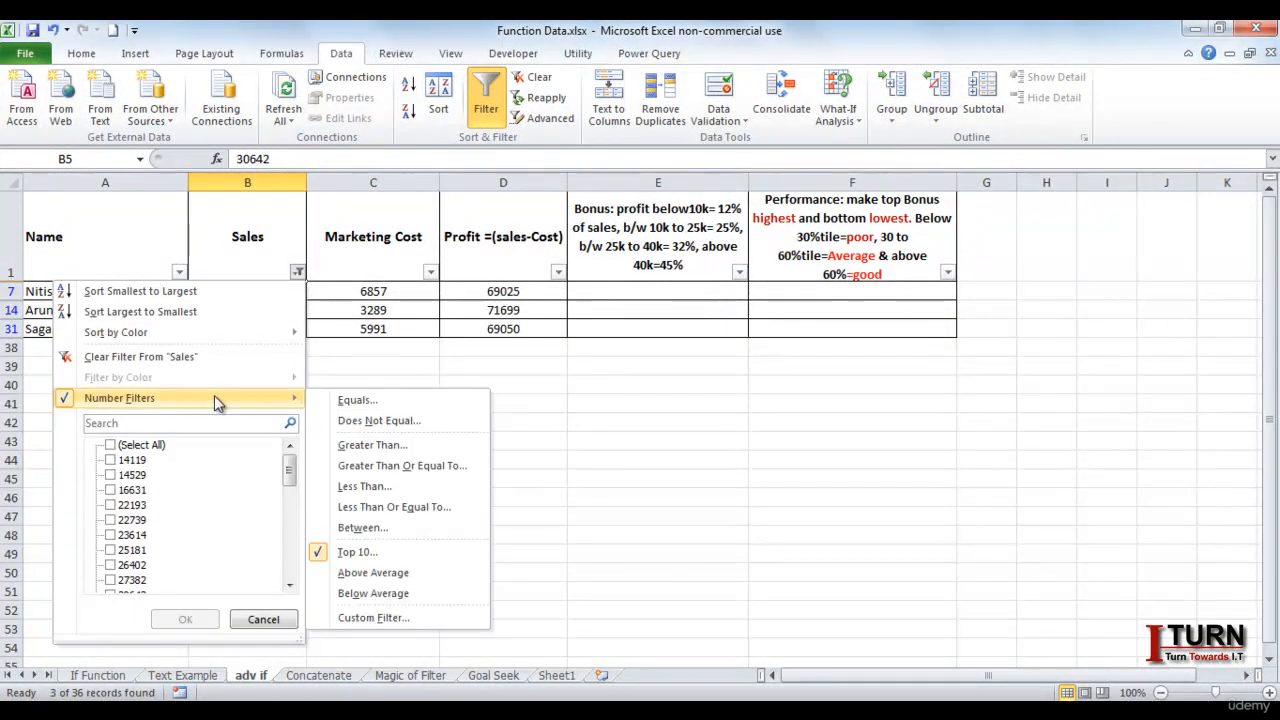
click(362, 558)
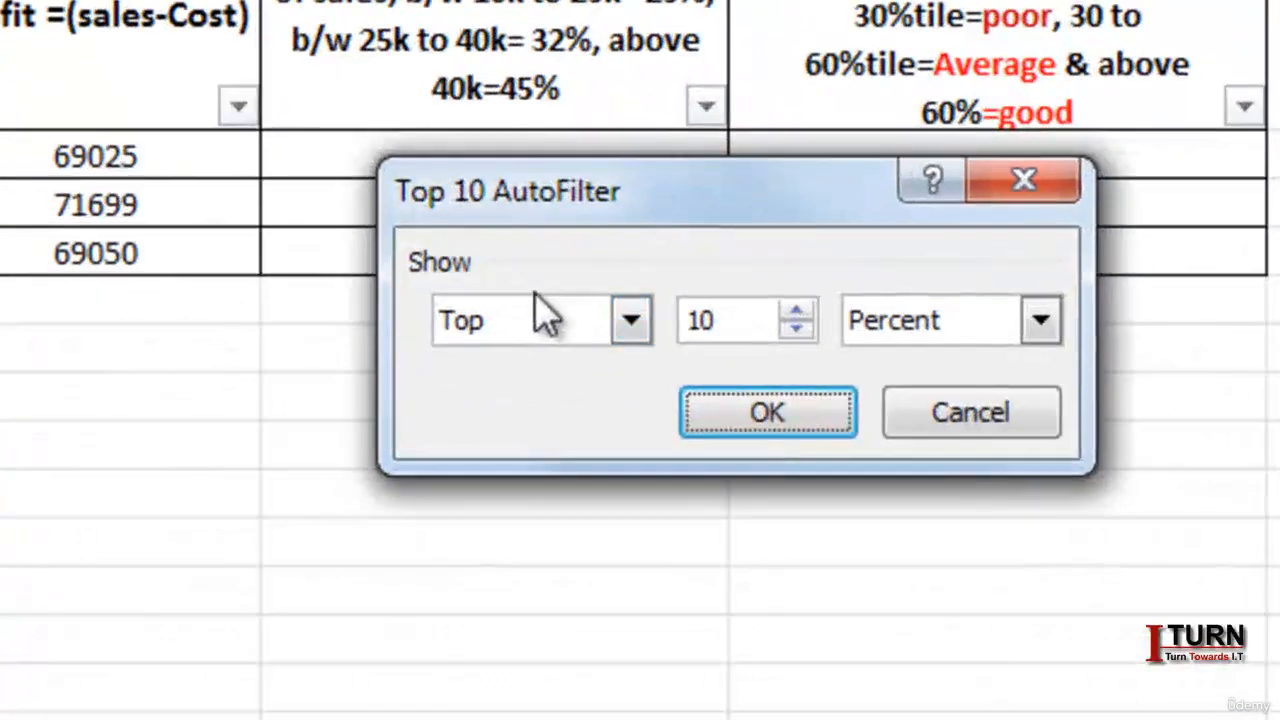
click(673, 354)
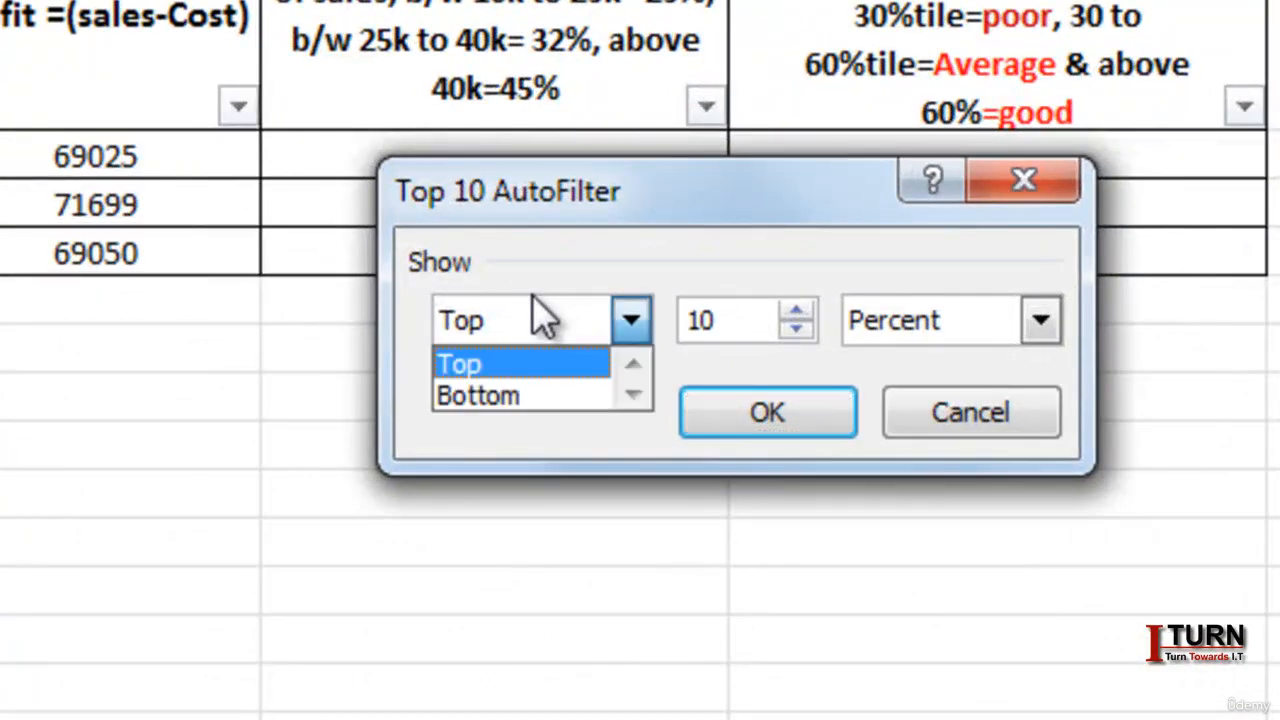
click(503, 396)
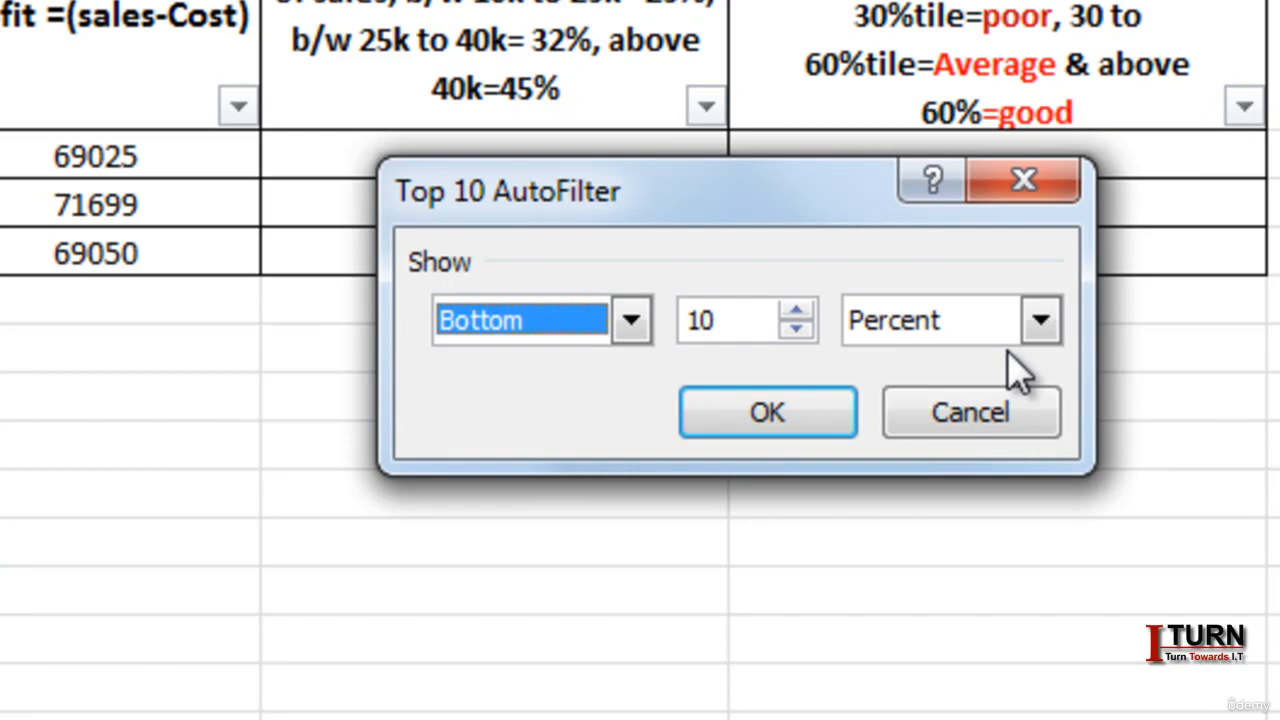
click(767, 415)
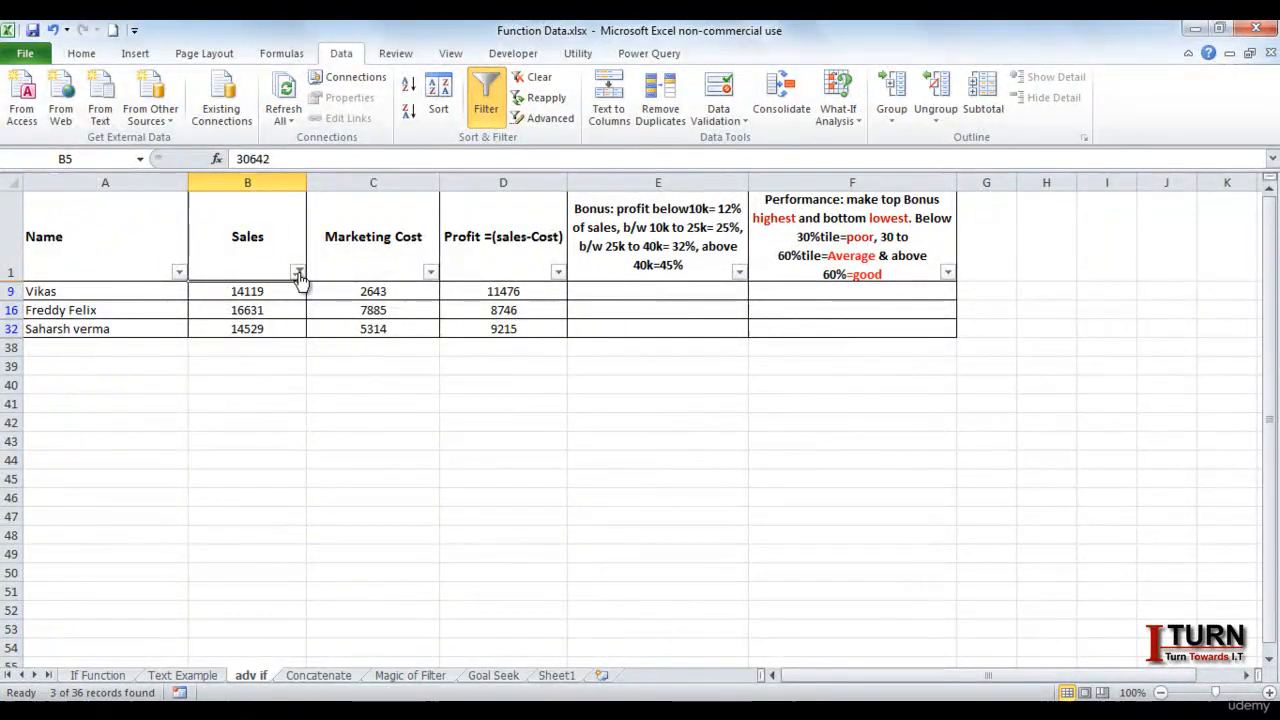
- Clear the Sales filter and select all Sales values from B2 down to read their average
click(298, 272)
click(190, 358)
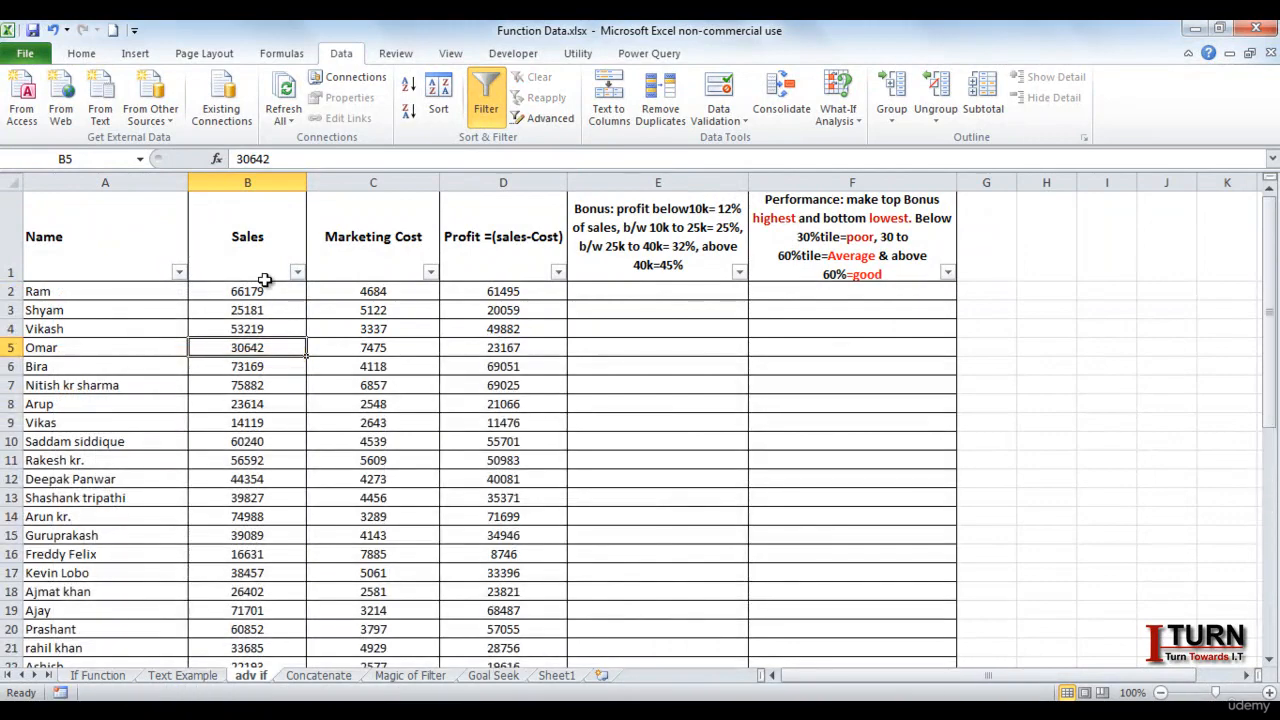
click(268, 288)
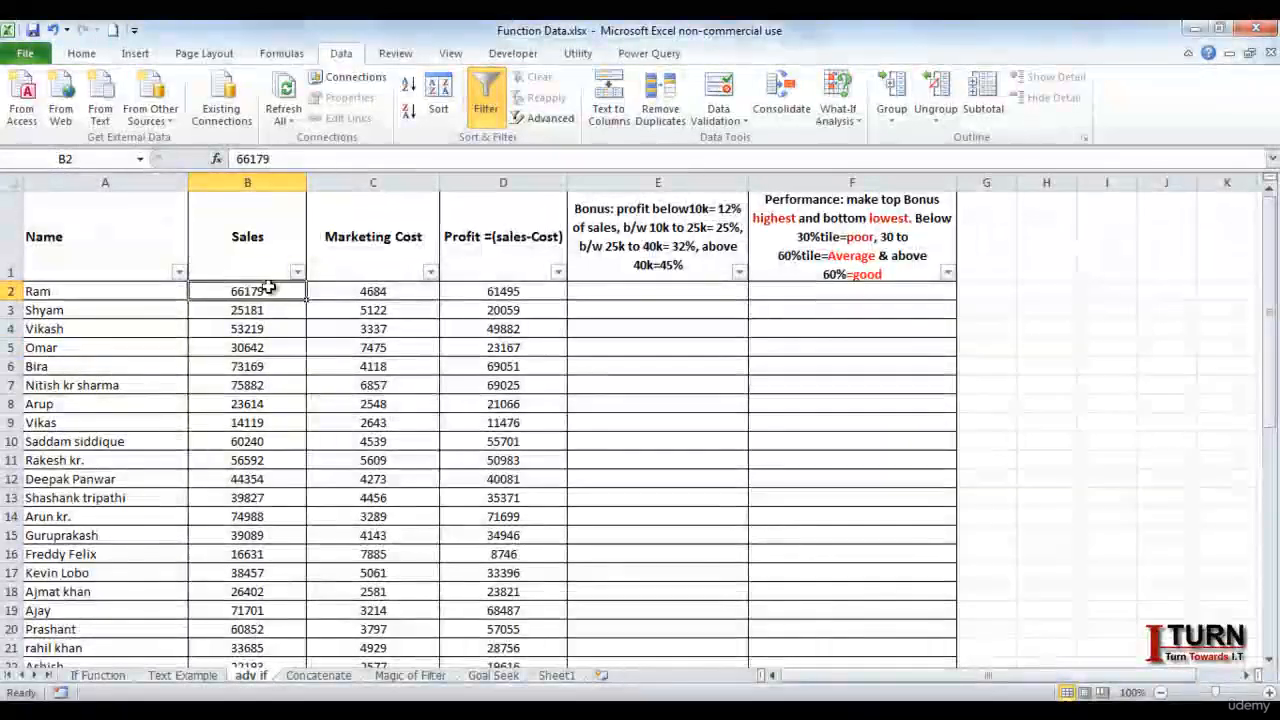
key(ctrl+shift+Down)
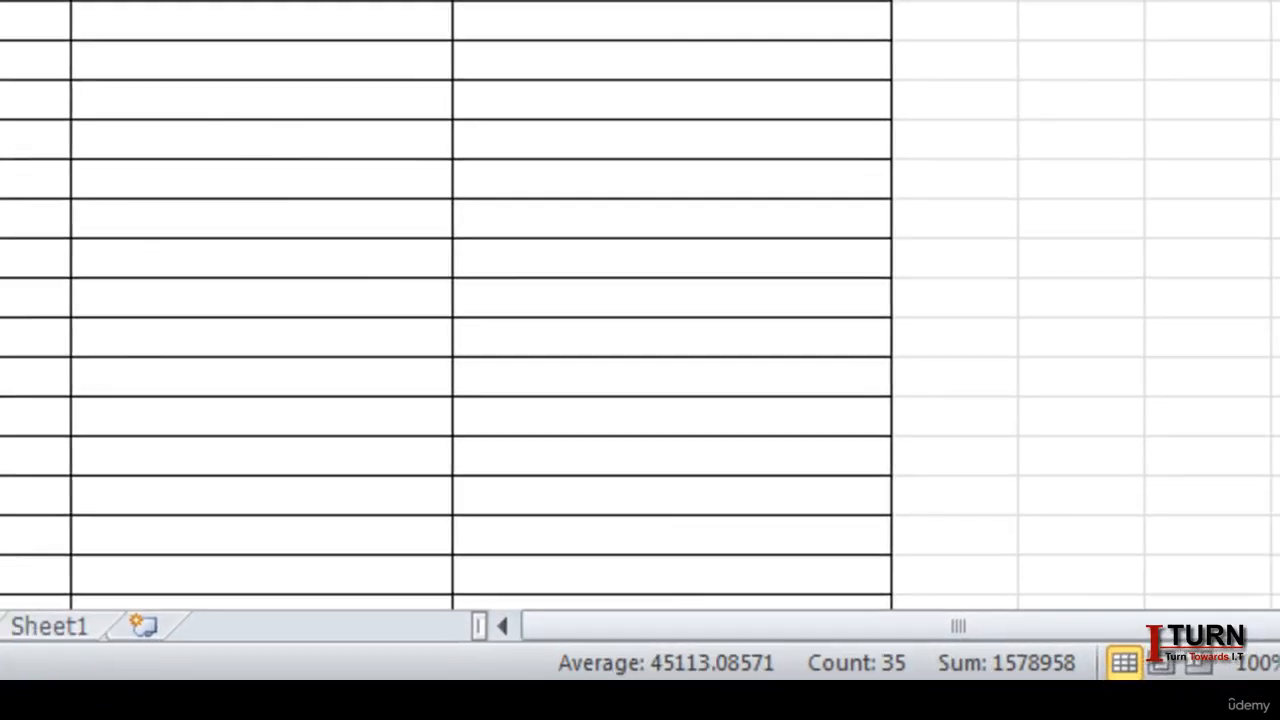
drag(1269, 490, 1269, 372)
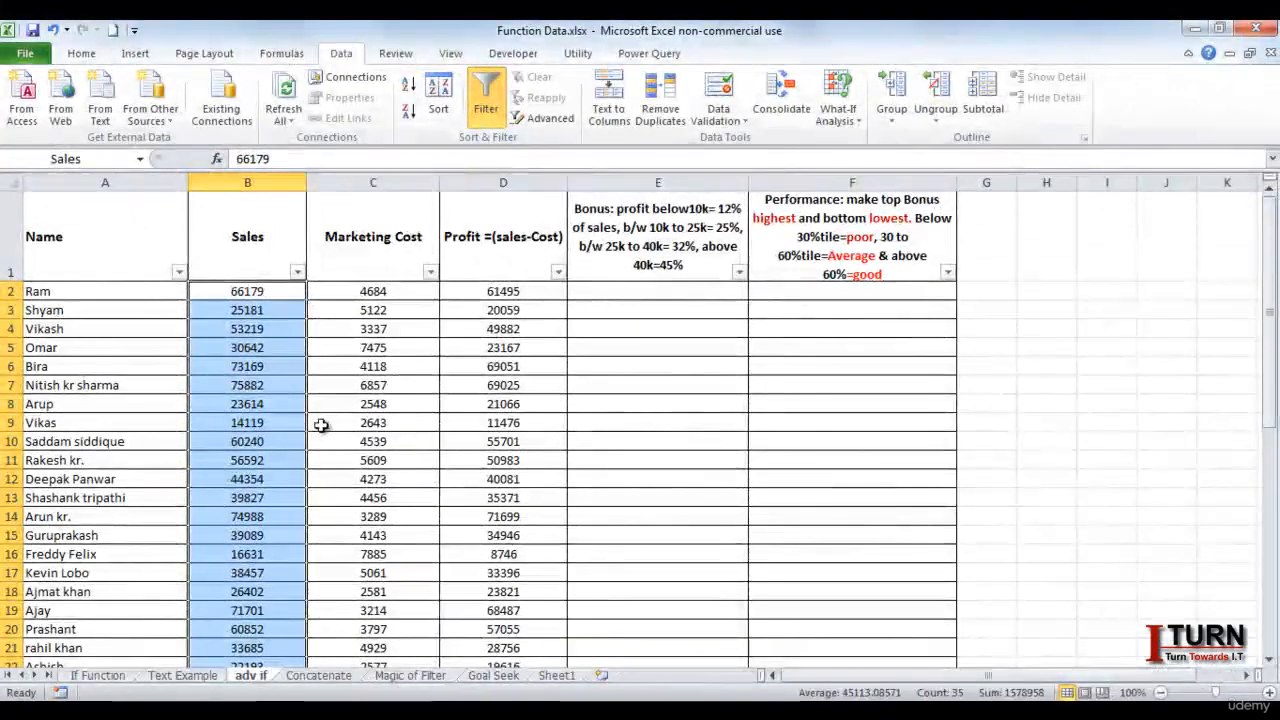
click(277, 366)
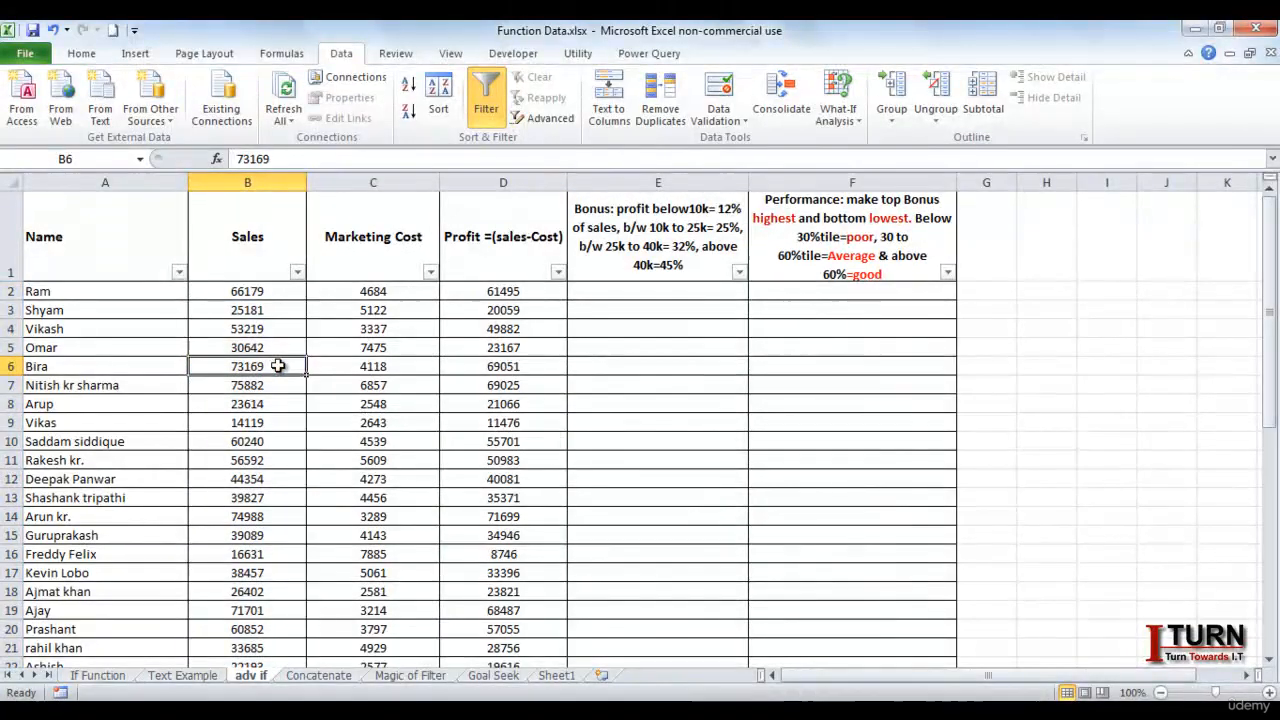
- Filter the Sales column to show only above-average values
click(298, 272)
mouse_move(290, 317)
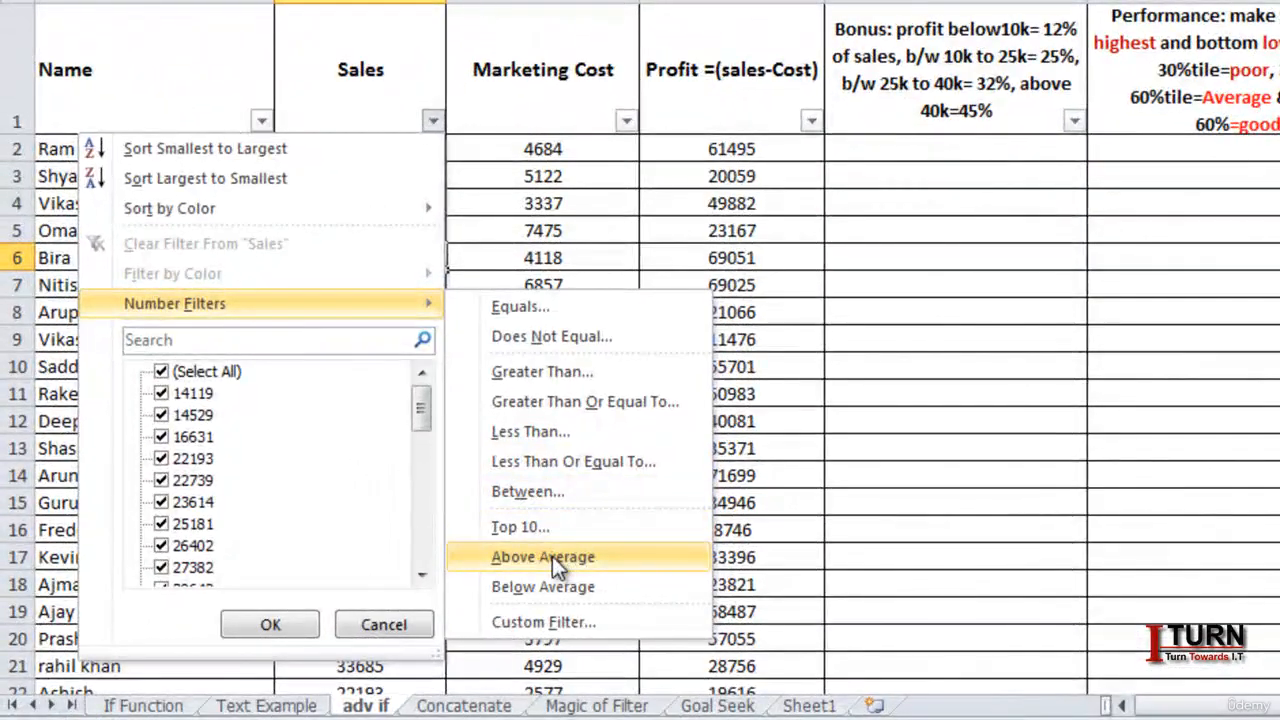
click(458, 564)
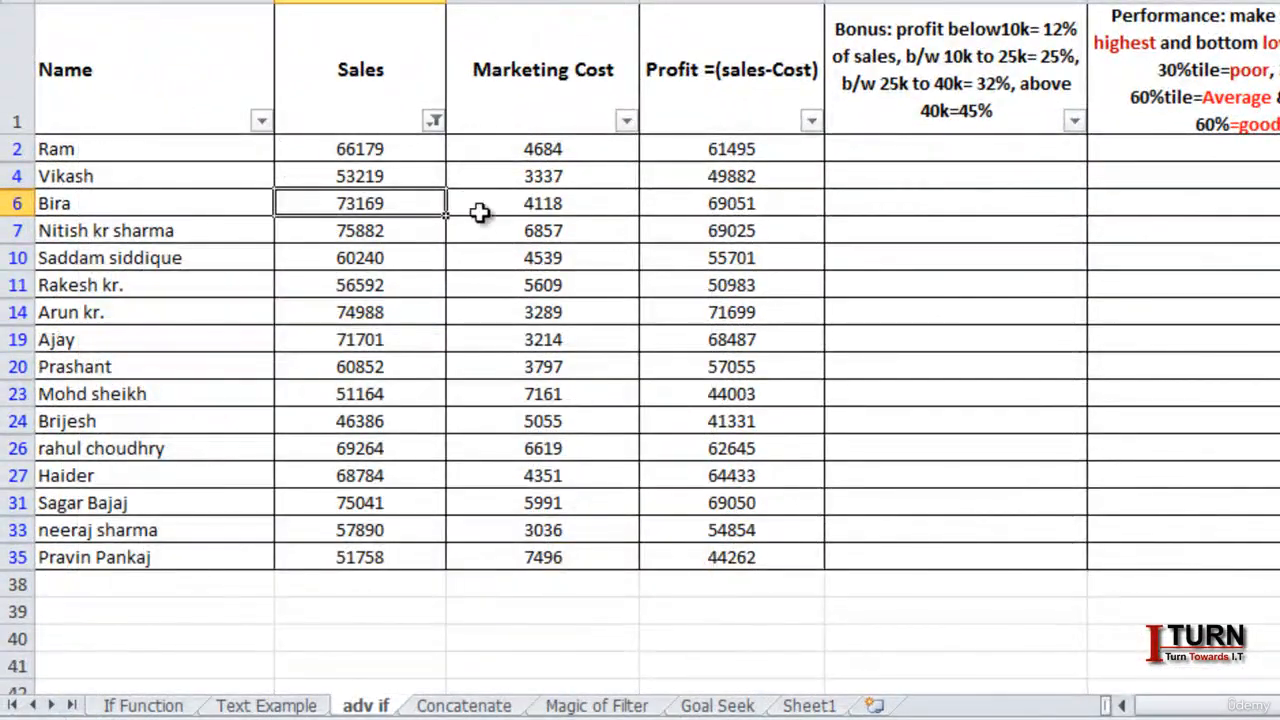
- Change the Sales number filter to show only below-average values
click(433, 121)
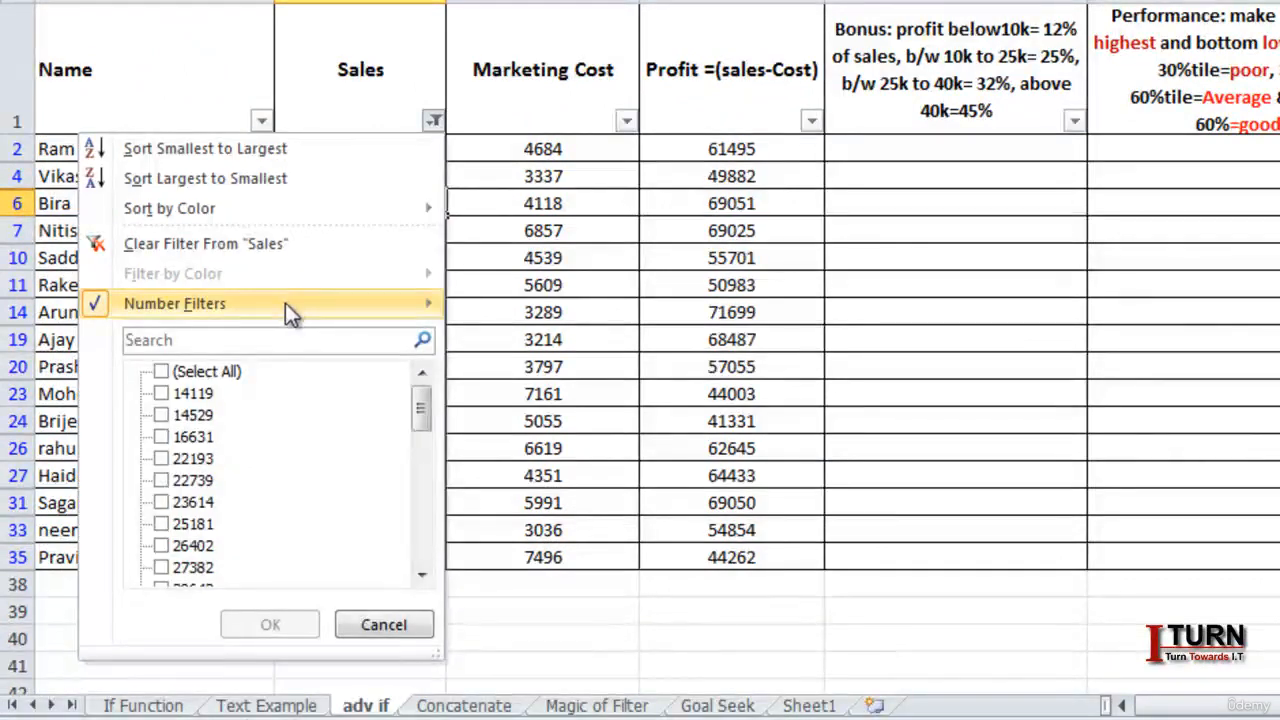
mouse_move(311, 306)
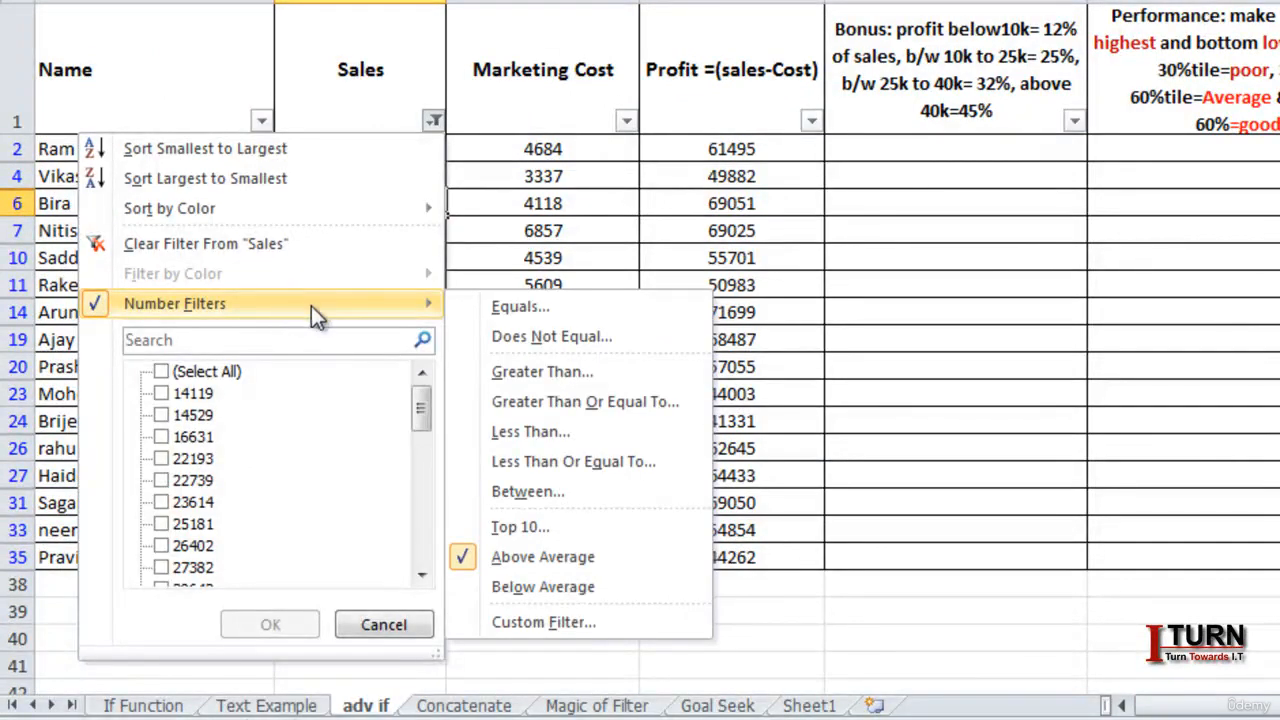
click(549, 588)
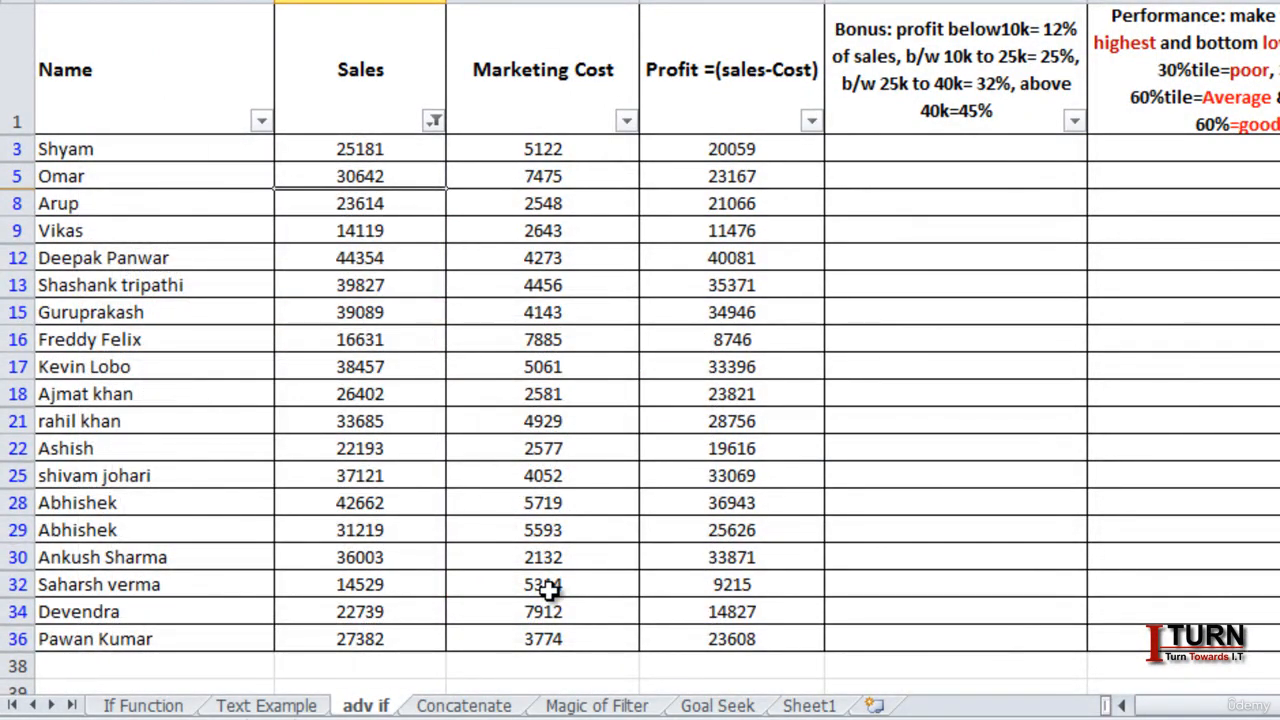